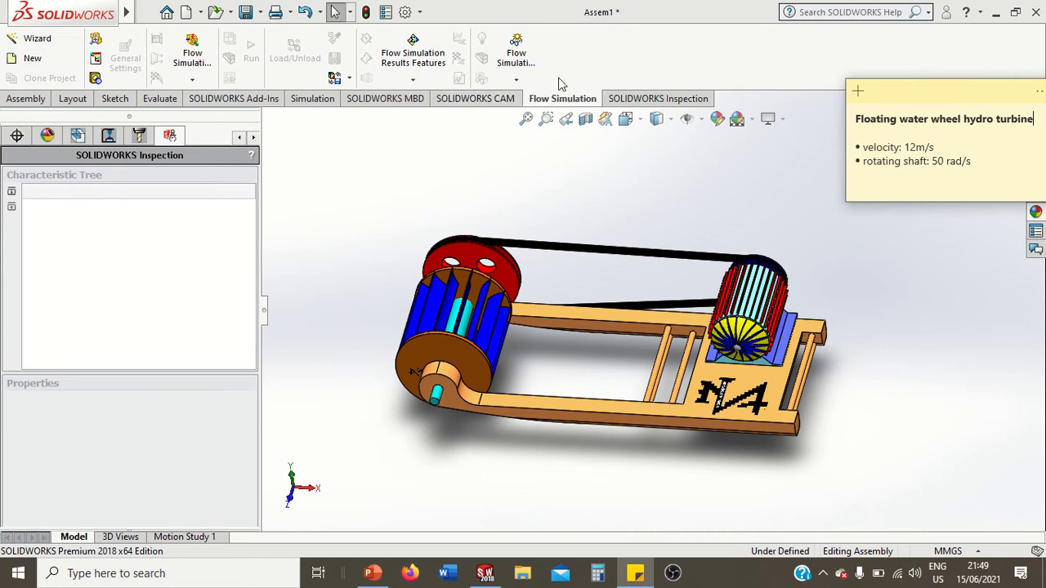
Check the add-ins list for the SOLIDWORKS Simulation add-in without changing any setting.
{"action": "left_click", "coordinate": [420, 12]}
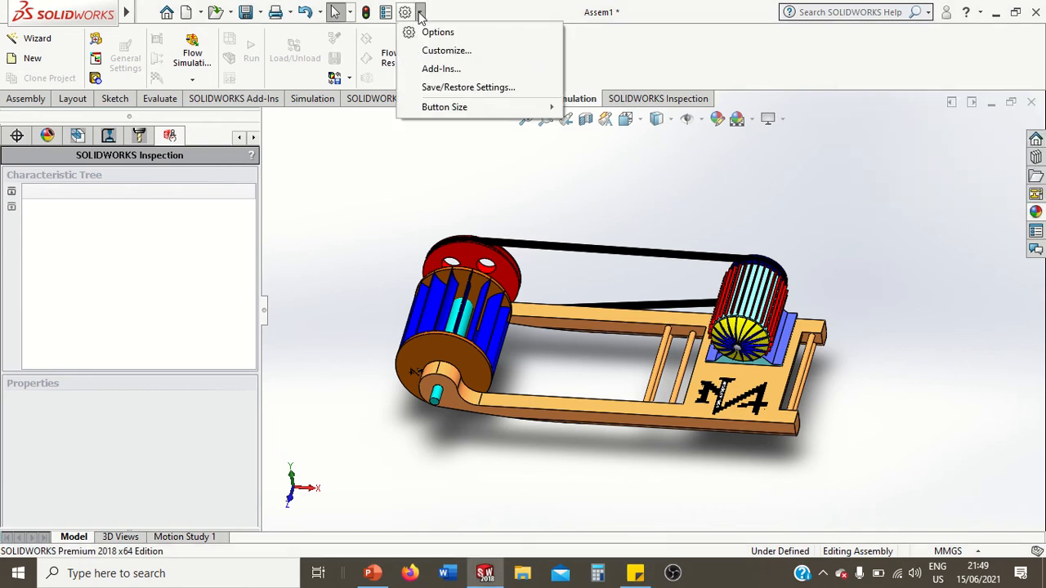
{"action": "left_click", "coordinate": [433, 71]}
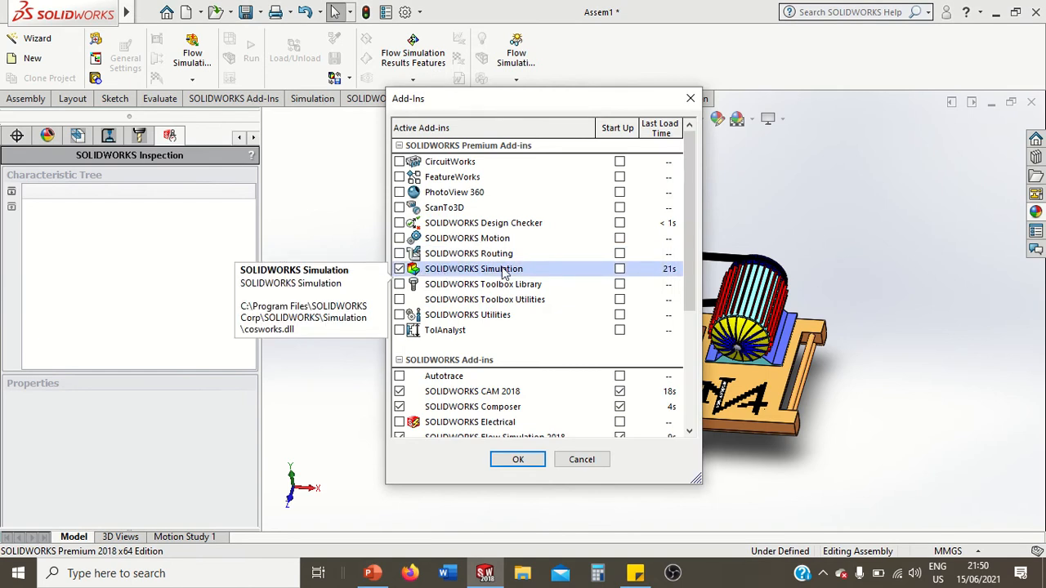
{"action": "left_click", "coordinate": [574, 459]}
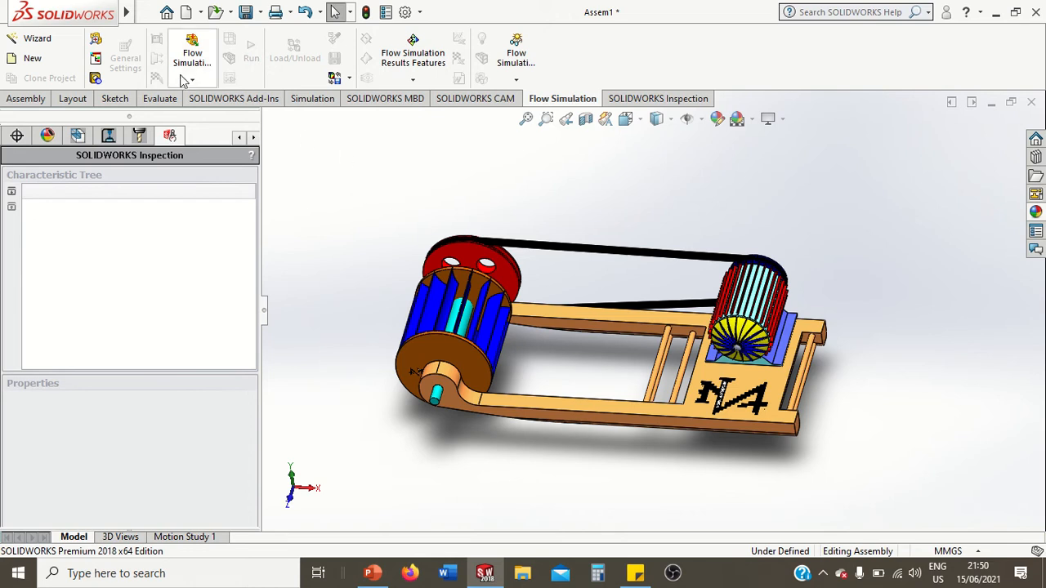
Start a Flow Simulation project with the wizard, name it Turbine and choose the SI (m-kg-s) unit system.
{"action": "left_click", "coordinate": [40, 38]}
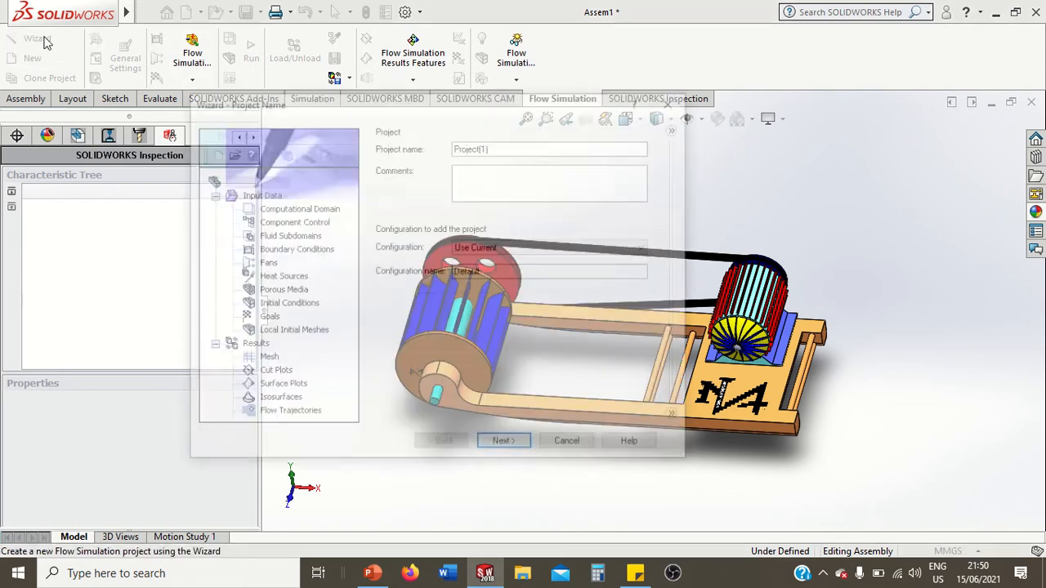
{"action": "double_click", "coordinate": [497, 147]}
{"action": "key", "text": "BackSpace"}
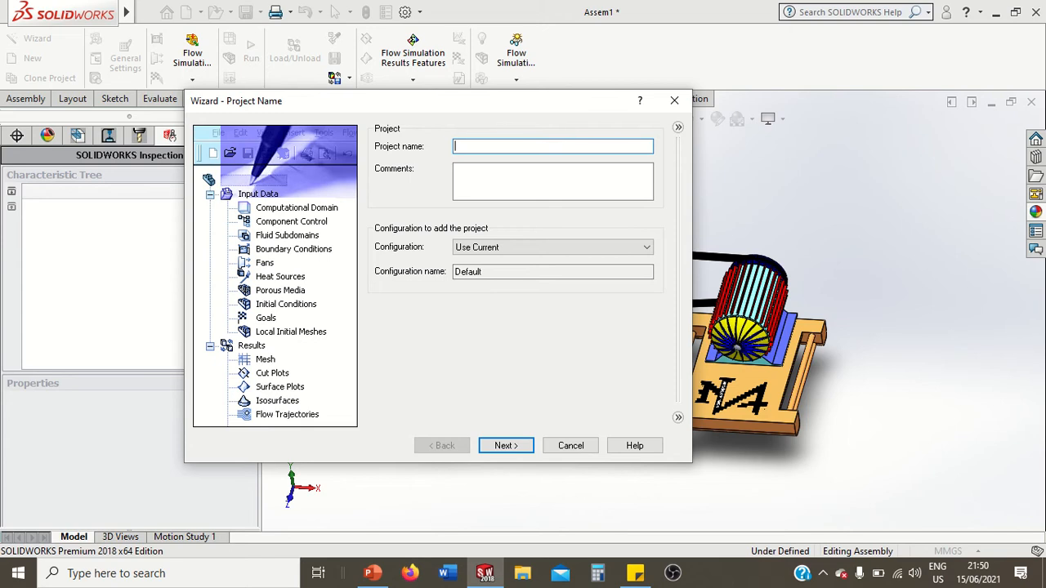
{"action": "type", "text": "Turbine"}
{"action": "left_click", "coordinate": [506, 447]}
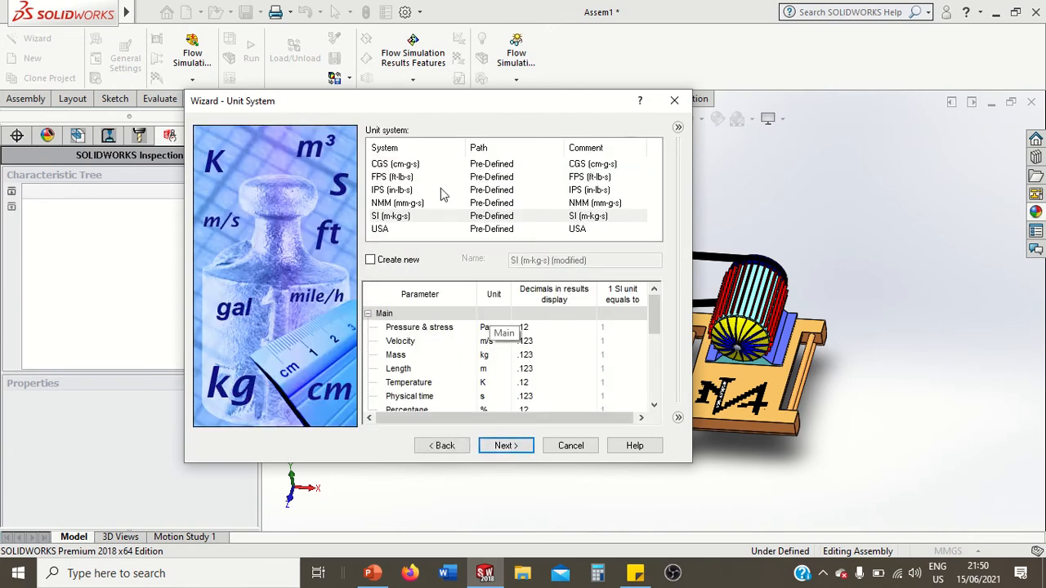
{"action": "left_click", "coordinate": [409, 217]}
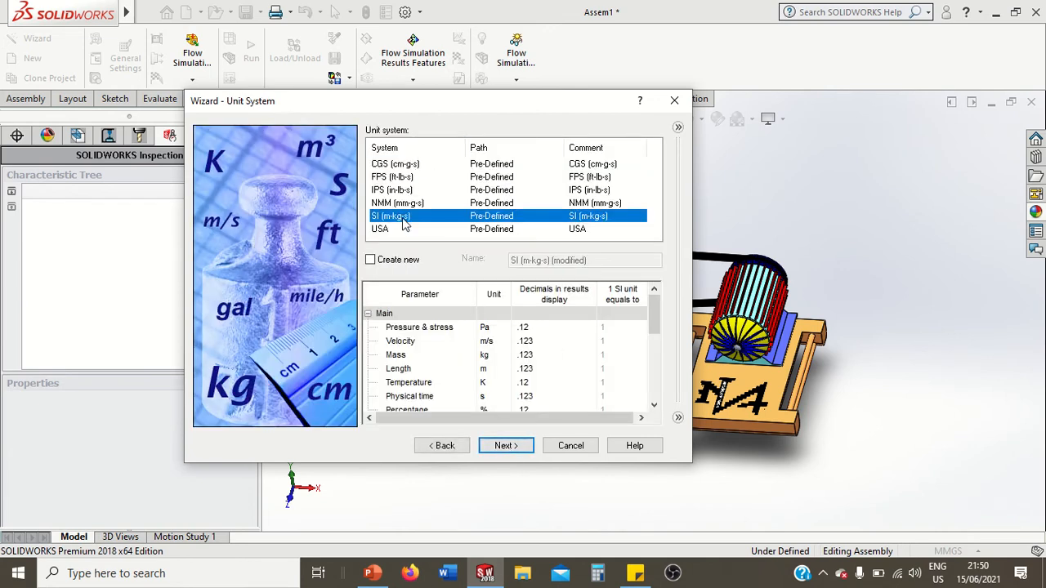
{"action": "left_click", "coordinate": [509, 447]}
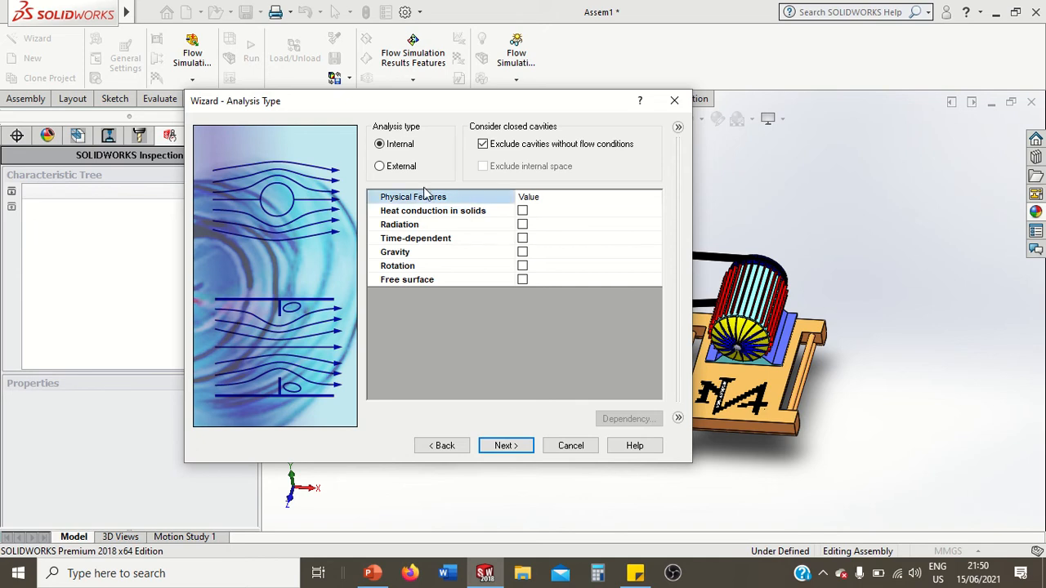
Set an external analysis excluding cavities without flow conditions and internal space, with gravity and local region (averaging) rotation enabled.
{"action": "left_click", "coordinate": [395, 170]}
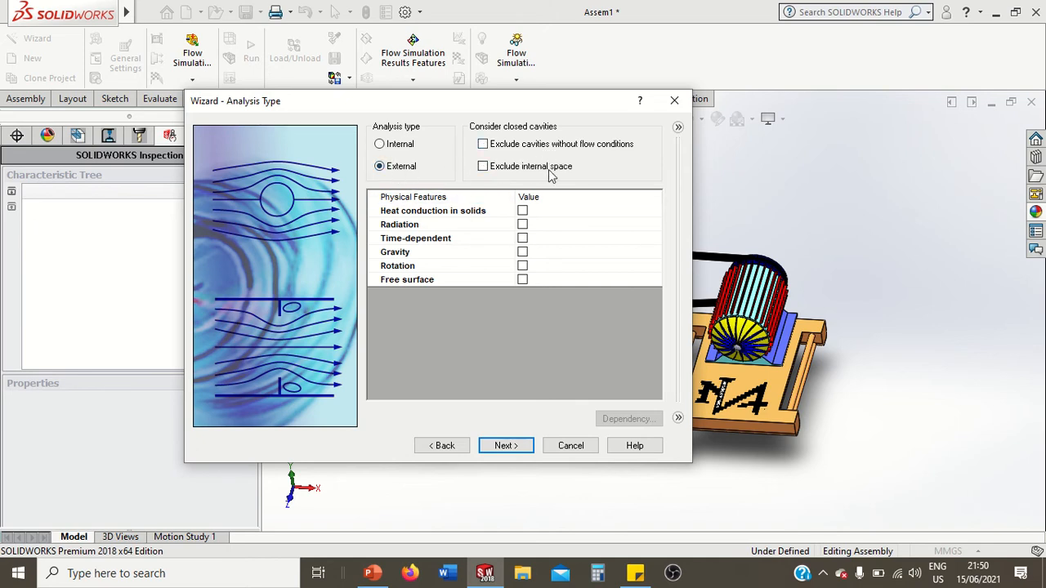
{"action": "left_click", "coordinate": [484, 145]}
{"action": "left_click", "coordinate": [483, 167]}
{"action": "left_click", "coordinate": [523, 252]}
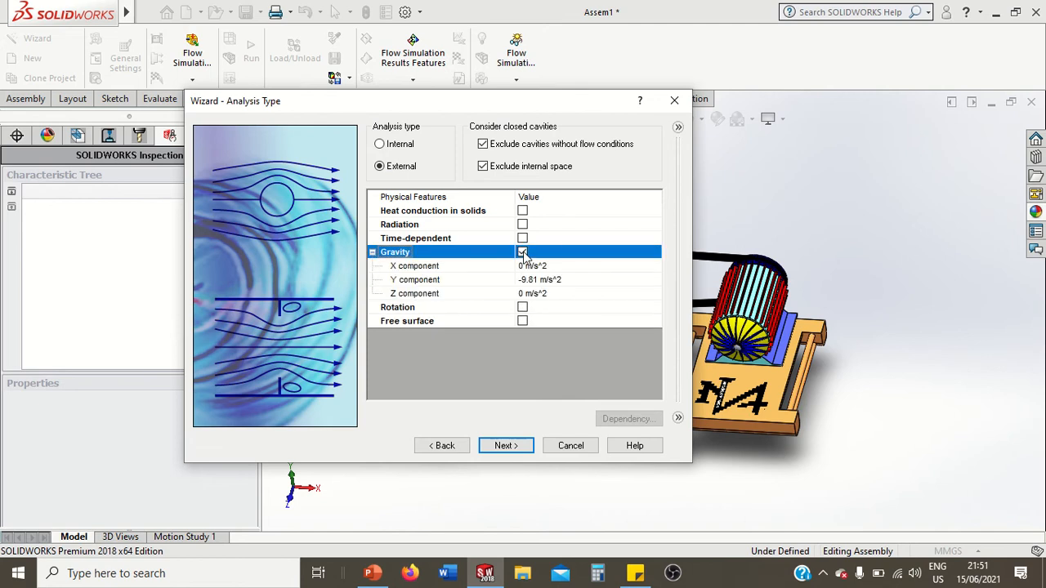
{"action": "left_click", "coordinate": [523, 307]}
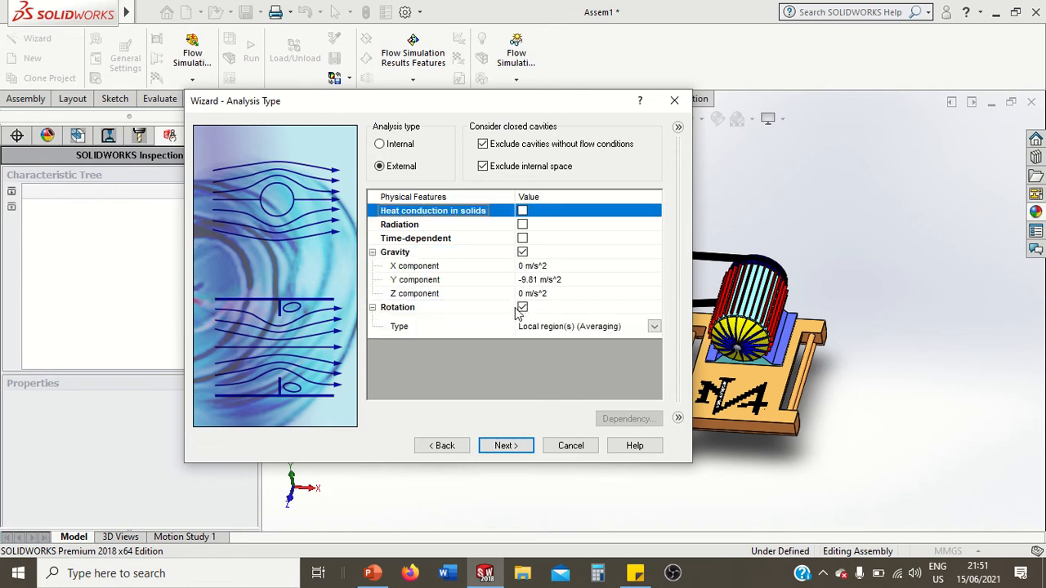
{"action": "left_click", "coordinate": [474, 268]}
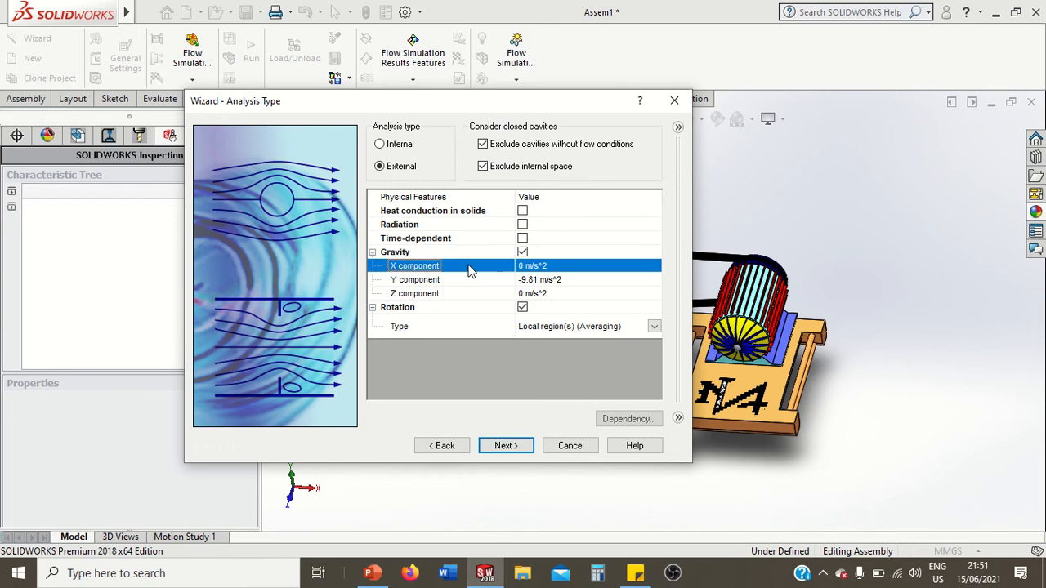
{"action": "left_click", "coordinate": [480, 295]}
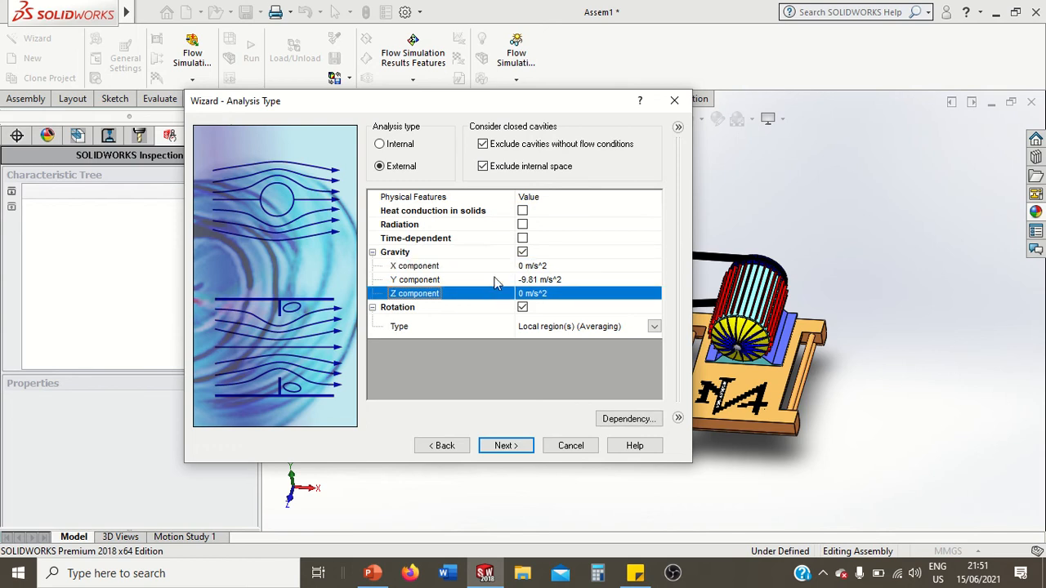
{"action": "left_click", "coordinate": [495, 281]}
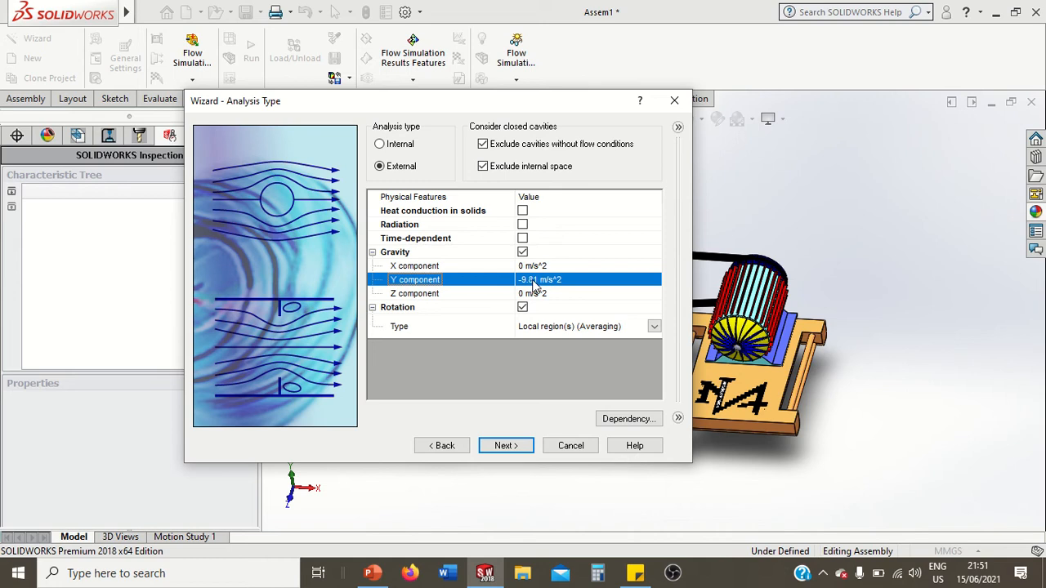
{"action": "left_click_drag", "start_coordinate": [563, 103], "coordinate": [415, 78]}
{"action": "middle_click_drag", "start_coordinate": [643, 272], "coordinate": [638, 263]}
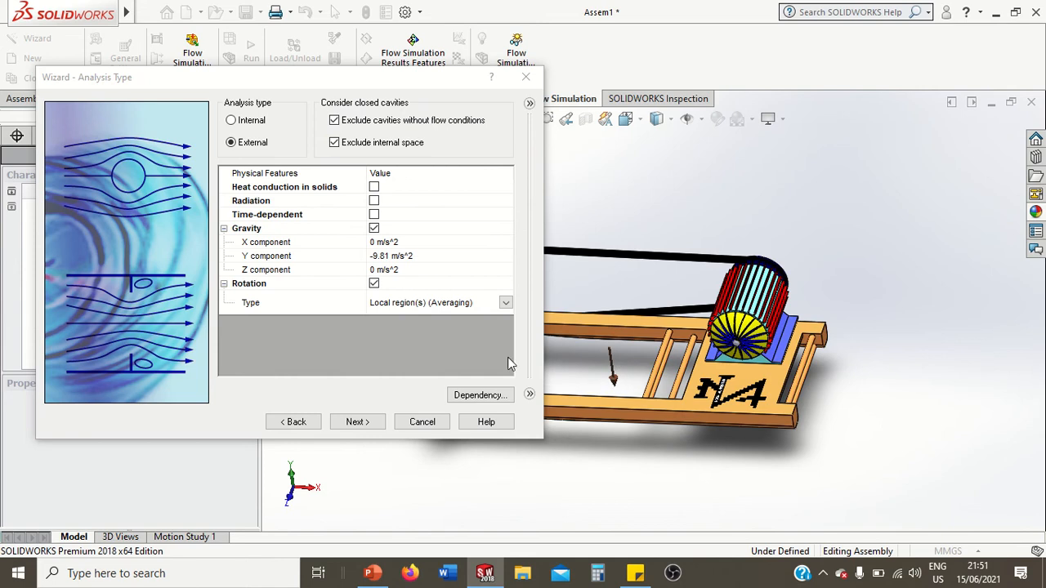
{"action": "left_click", "coordinate": [376, 425]}
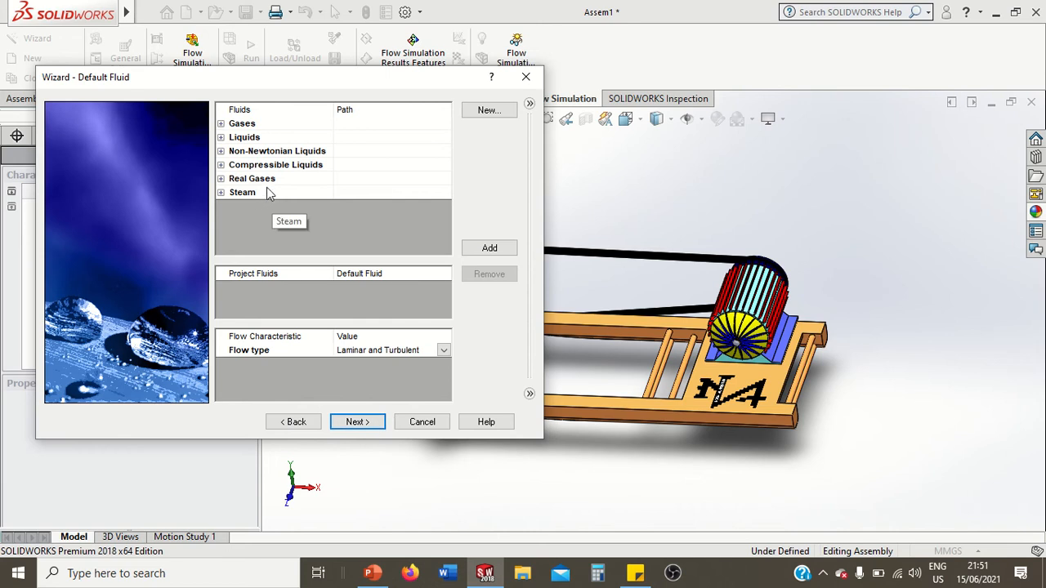
Add Water from the pre-defined liquids as the project's default fluid.
{"action": "left_click", "coordinate": [221, 137]}
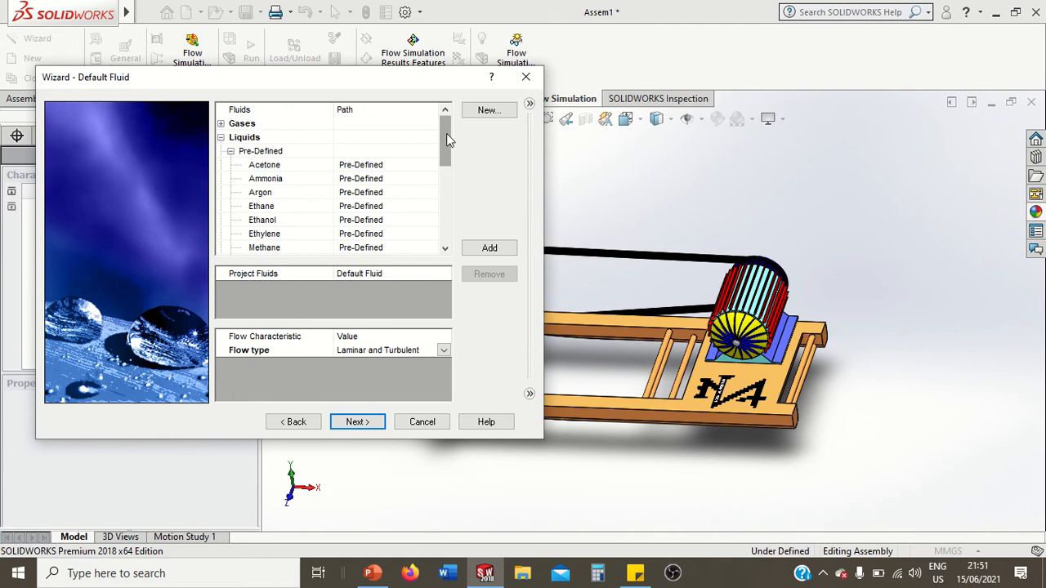
{"action": "left_click_drag", "start_coordinate": [447, 134], "coordinate": [442, 203]}
{"action": "left_click", "coordinate": [380, 181]}
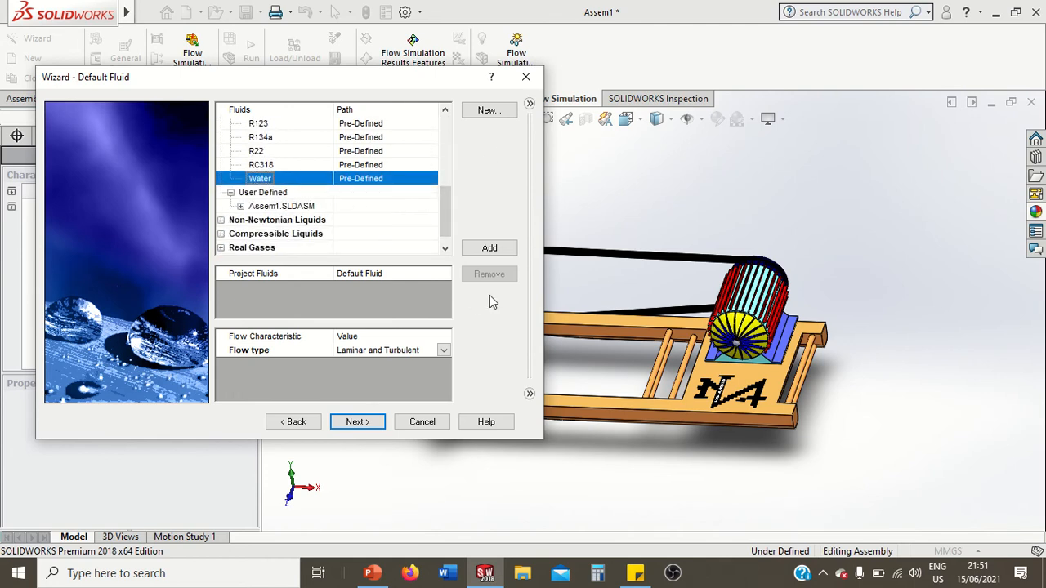
{"action": "left_click", "coordinate": [489, 248]}
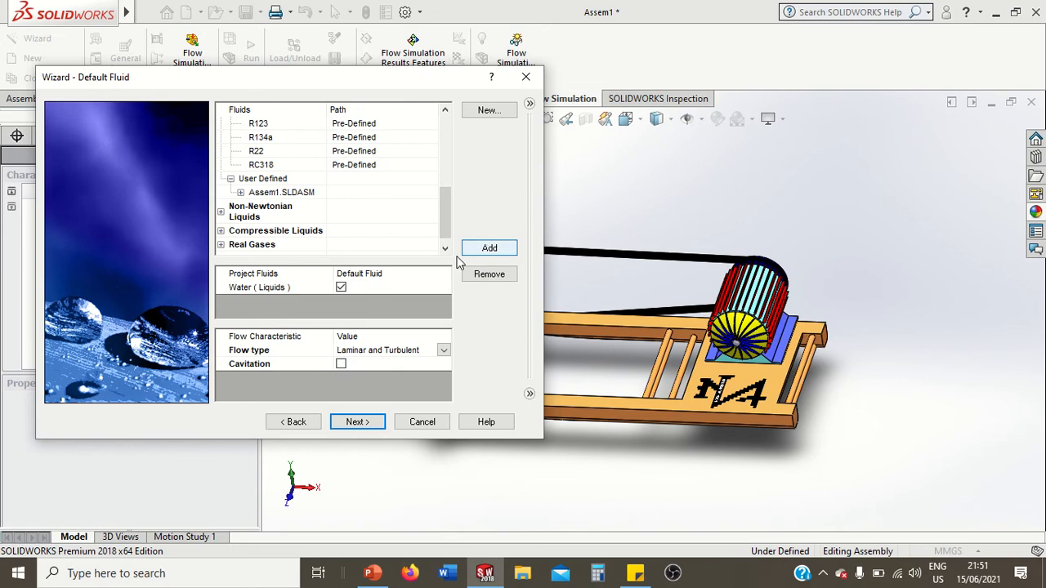
{"action": "left_click", "coordinate": [280, 289]}
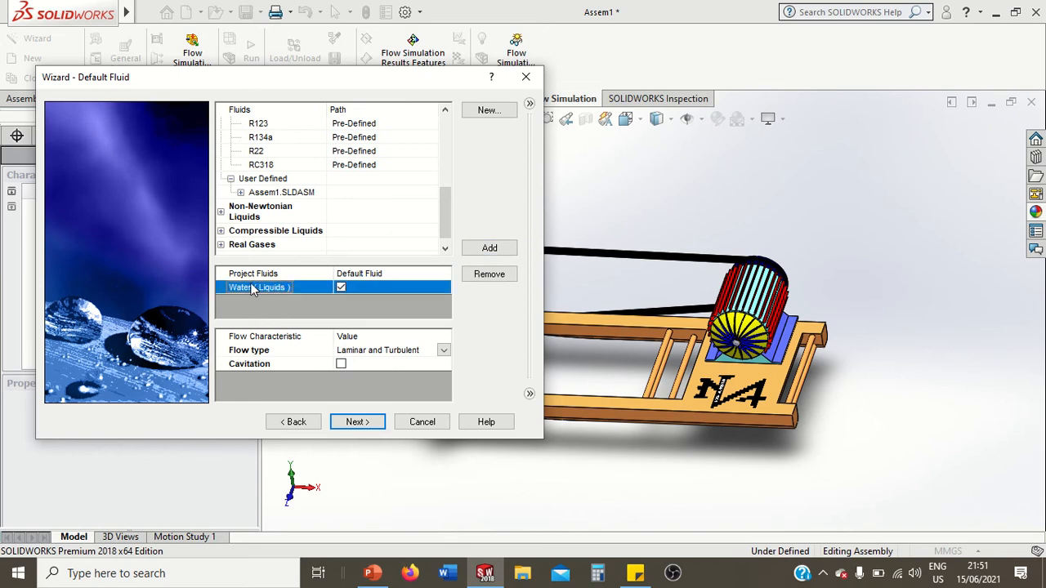
{"action": "left_click", "coordinate": [293, 362]}
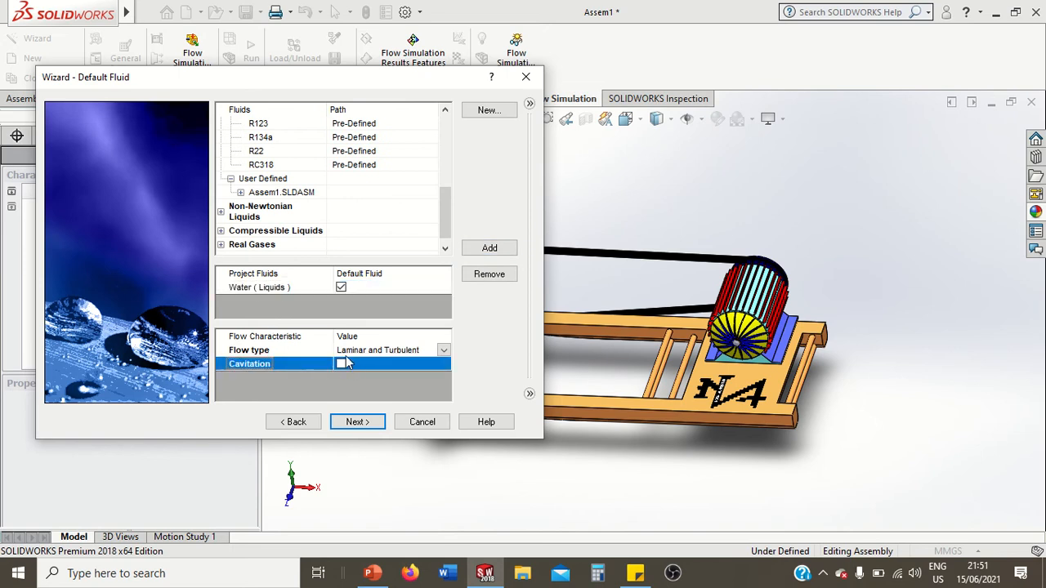
{"action": "left_click", "coordinate": [342, 362]}
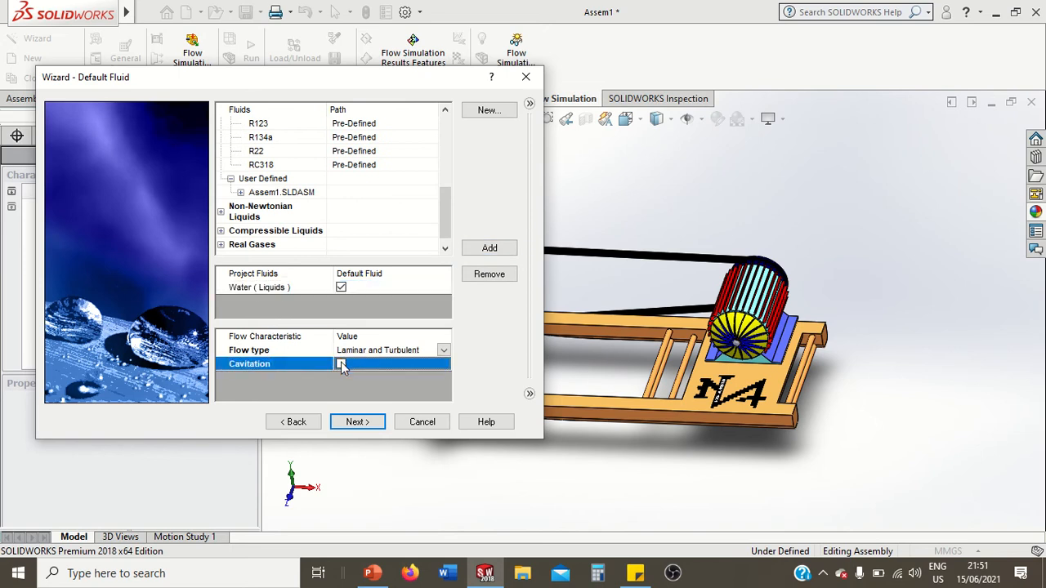
{"action": "left_click", "coordinate": [367, 423]}
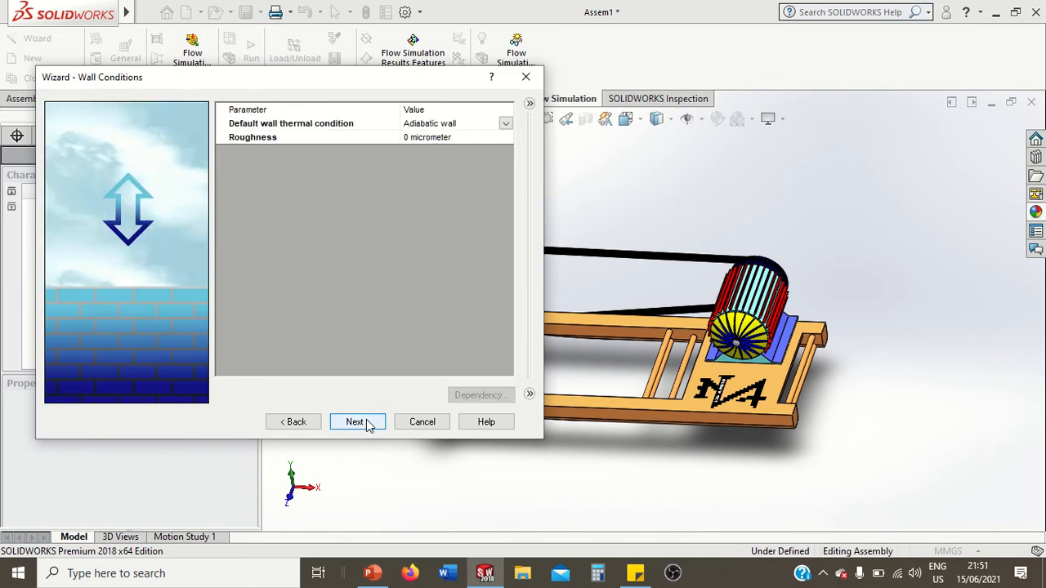
Accept the default wall conditions, set the initial velocity in the X direction to 12 m/s and finish the project wizard.
{"action": "left_click", "coordinate": [367, 423]}
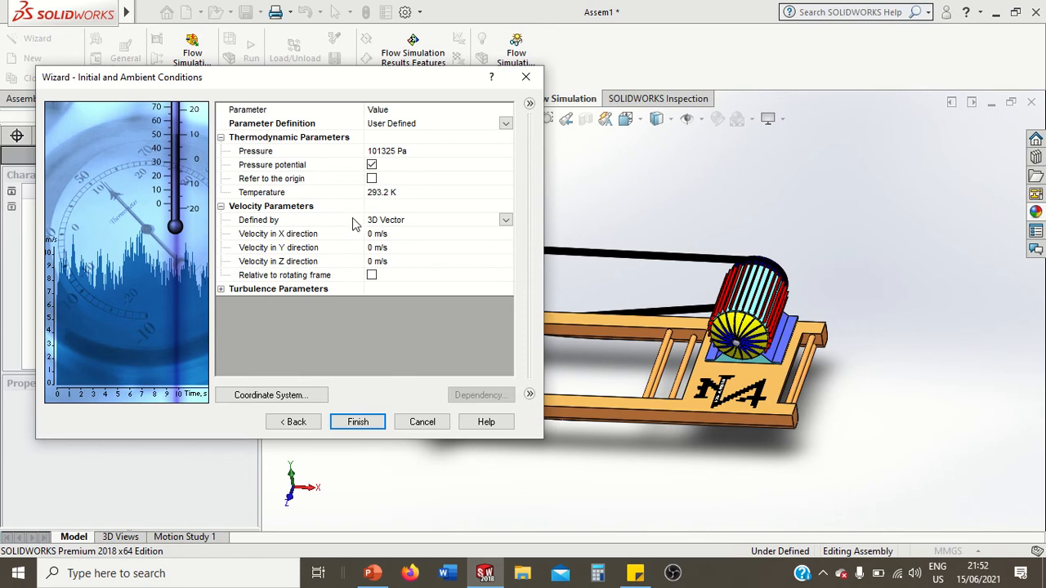
{"action": "left_click", "coordinate": [335, 235]}
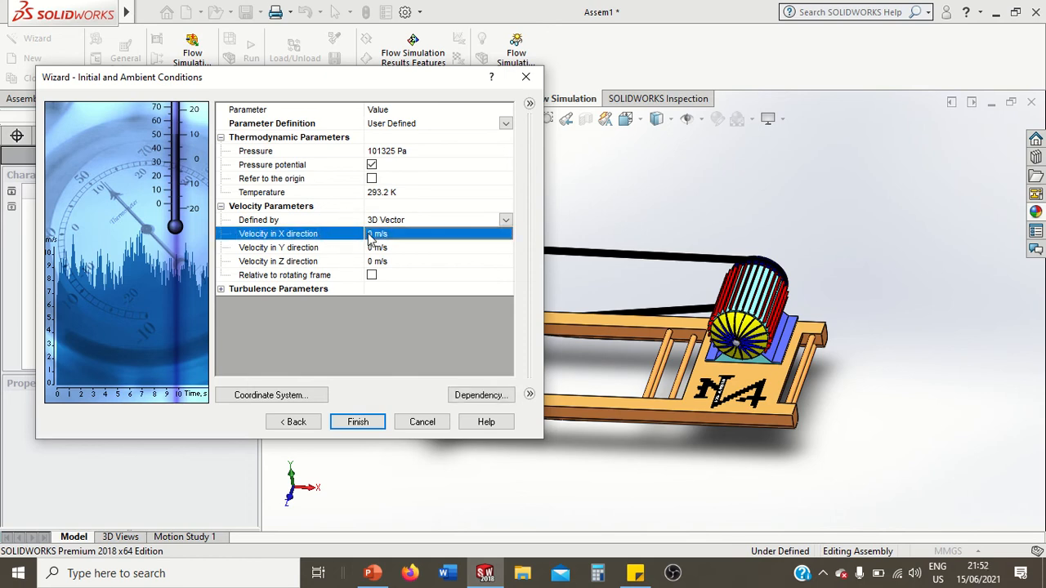
{"action": "left_click", "coordinate": [370, 236]}
{"action": "double_click", "coordinate": [369, 234]}
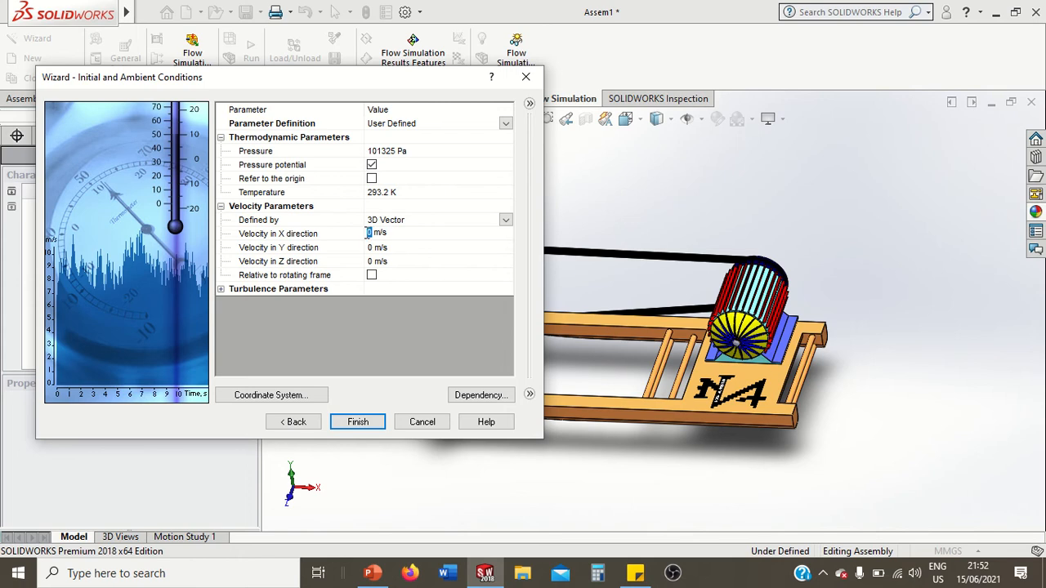
{"action": "type", "text": "12"}
{"action": "key", "text": "Return"}
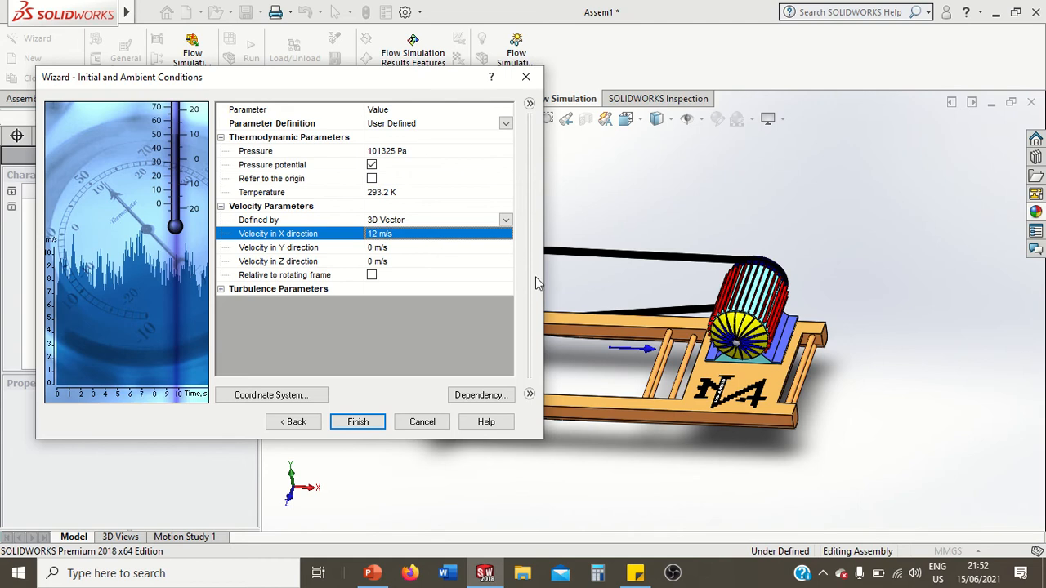
{"action": "middle_click_drag", "start_coordinate": [595, 285], "coordinate": [621, 352]}
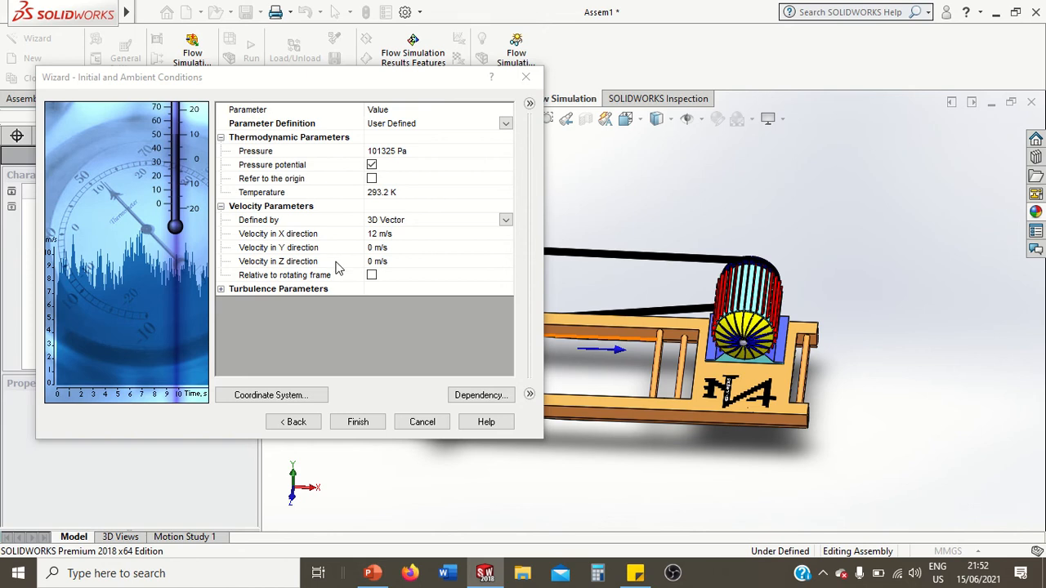
{"action": "left_click", "coordinate": [367, 424]}
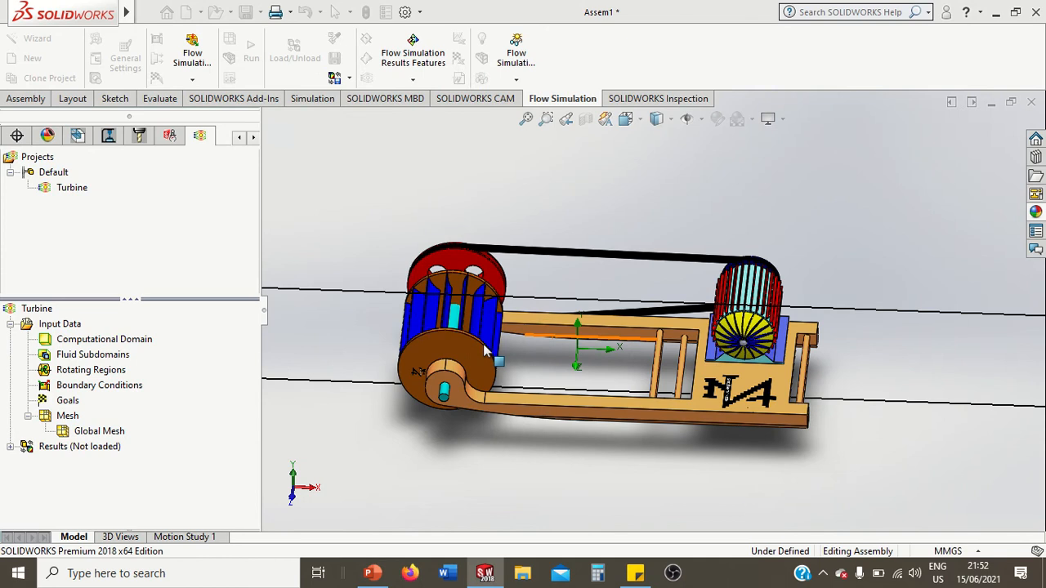
Examine the extents of the computational domain box around the turbine assembly.
{"action": "scroll", "coordinate": [850, 272], "scroll_direction": "up", "scroll_amount": 2}
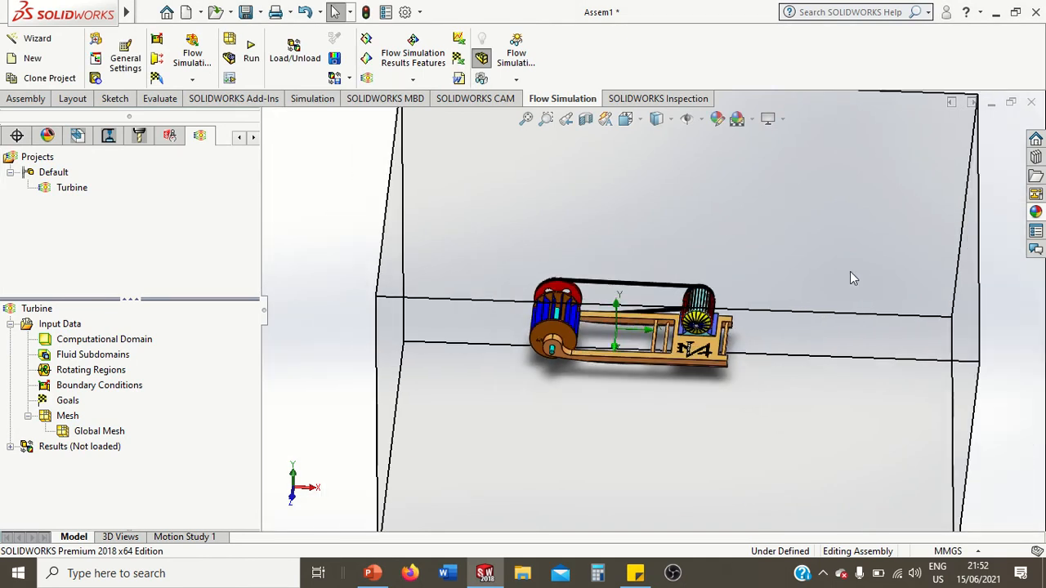
{"action": "middle_click_drag", "start_coordinate": [850, 263], "coordinate": [838, 258]}
{"action": "scroll", "coordinate": [837, 258], "scroll_direction": "up", "scroll_amount": 1}
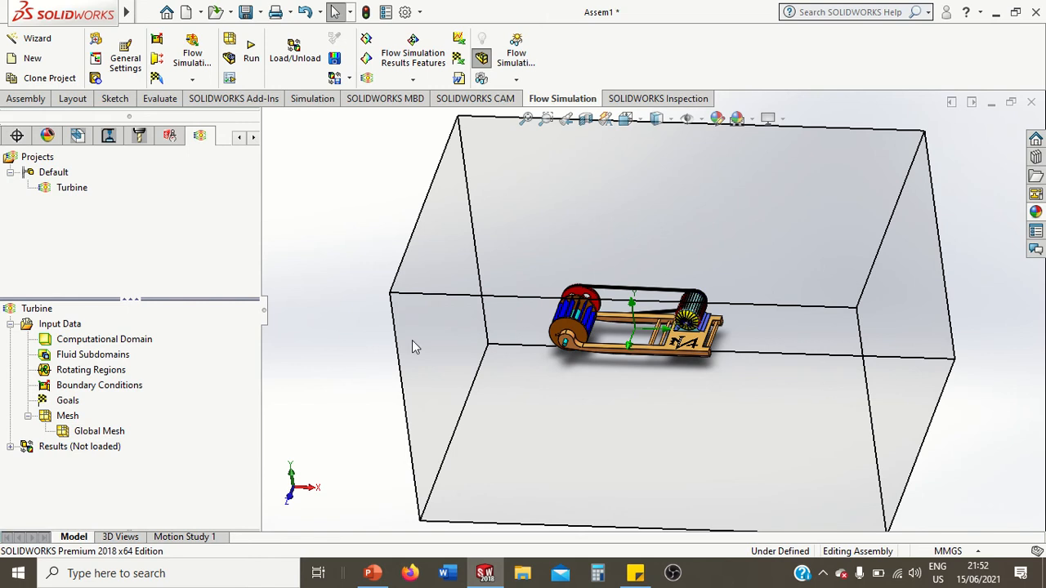
{"action": "left_click", "coordinate": [146, 340]}
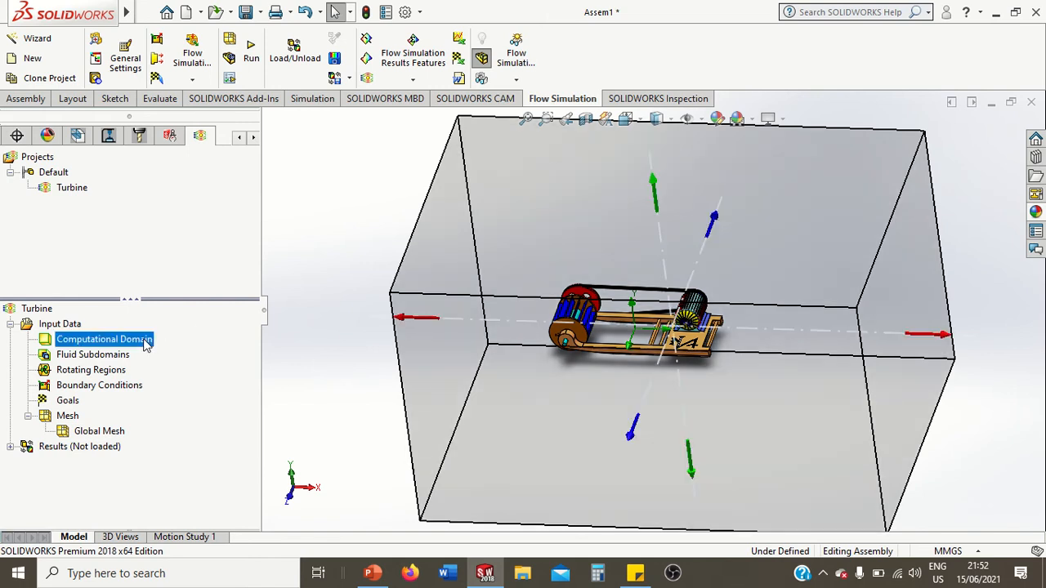
{"action": "left_click", "coordinate": [353, 260]}
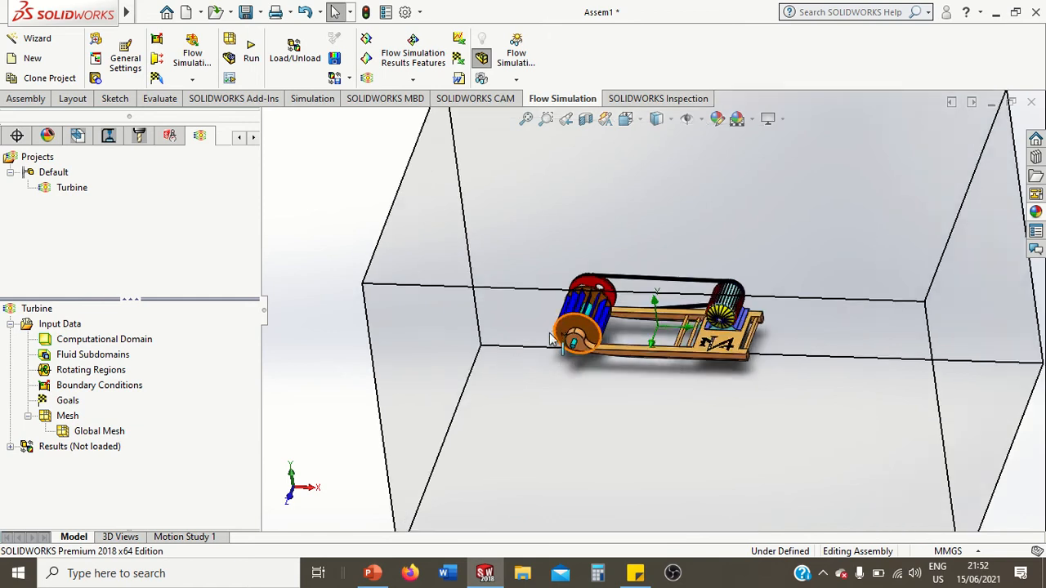
{"action": "scroll", "coordinate": [556, 347], "scroll_direction": "down", "scroll_amount": 2}
{"action": "scroll", "coordinate": [677, 373], "scroll_direction": "up", "scroll_amount": 2}
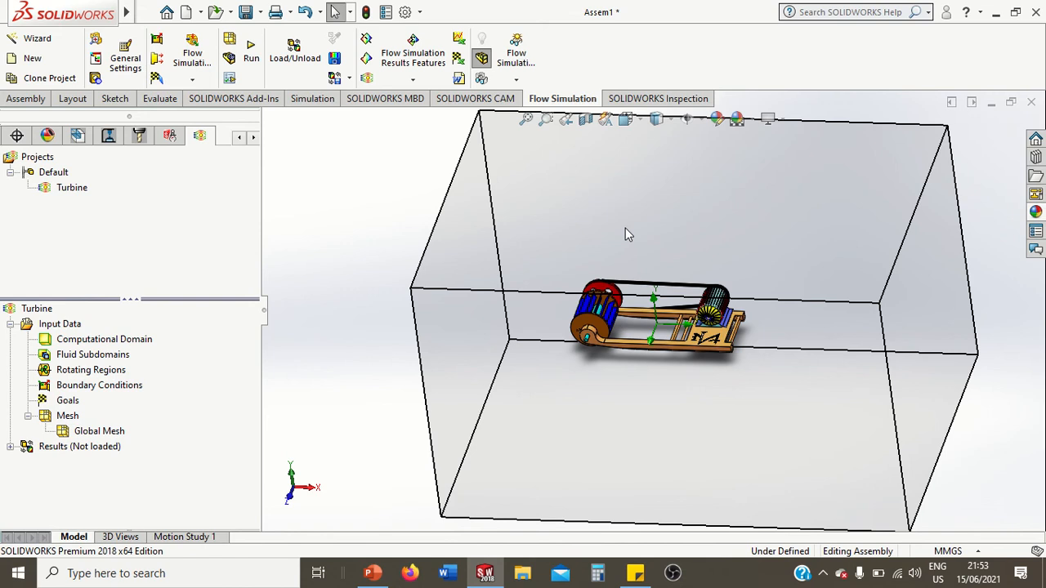
Edit the computational domain definition and lower its upper Y boundary to about 0.52 m.
{"action": "left_click", "coordinate": [143, 342]}
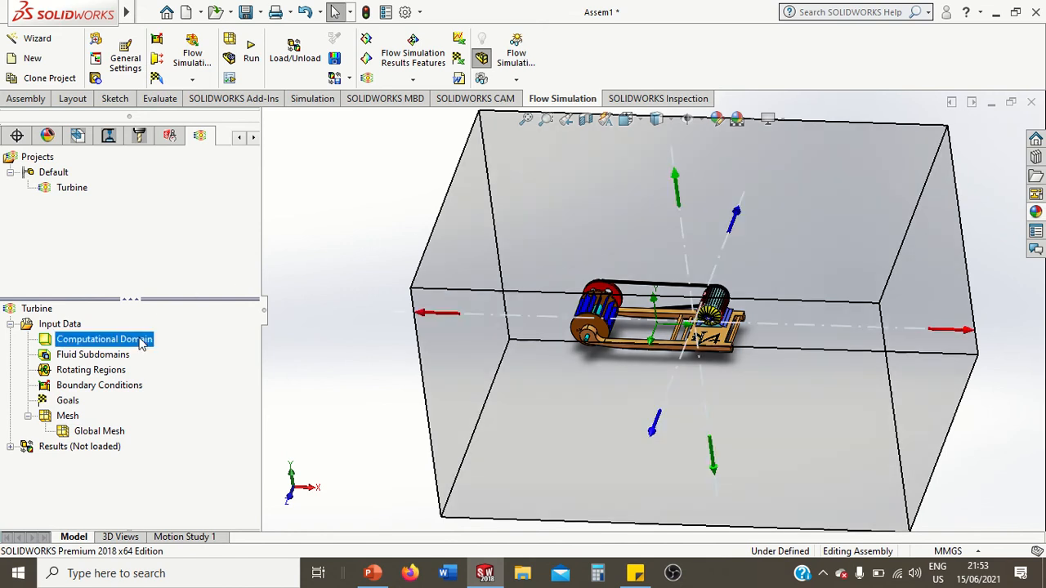
{"action": "right_click", "coordinate": [97, 341]}
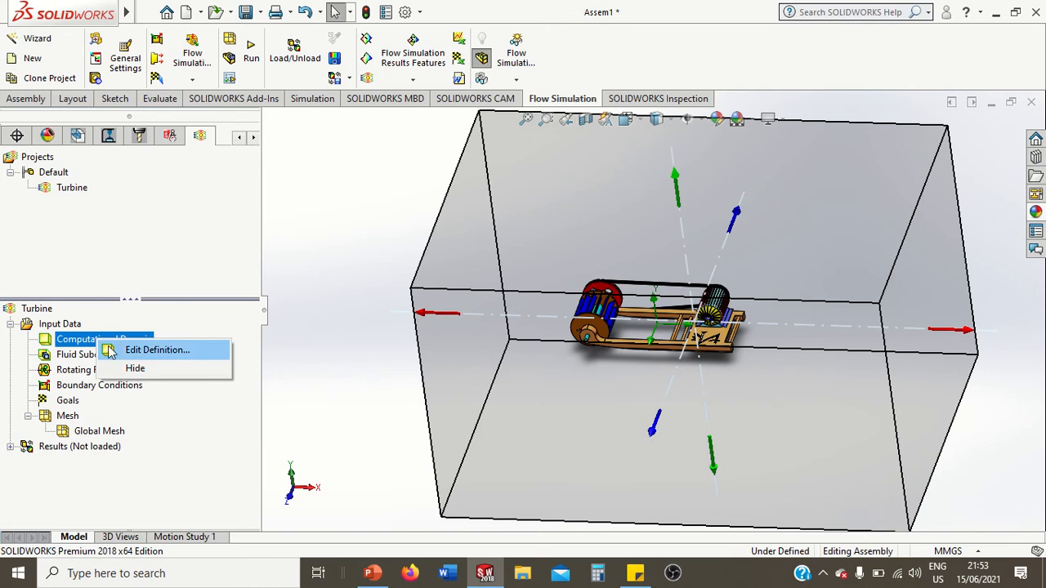
{"action": "left_click", "coordinate": [121, 350]}
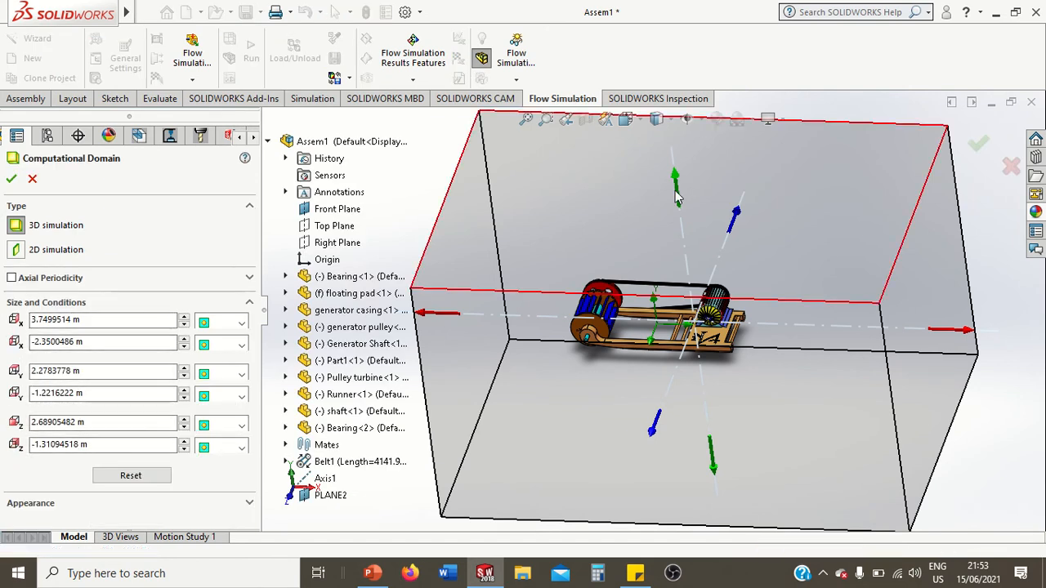
{"action": "left_click_drag", "start_coordinate": [677, 196], "coordinate": [671, 248]}
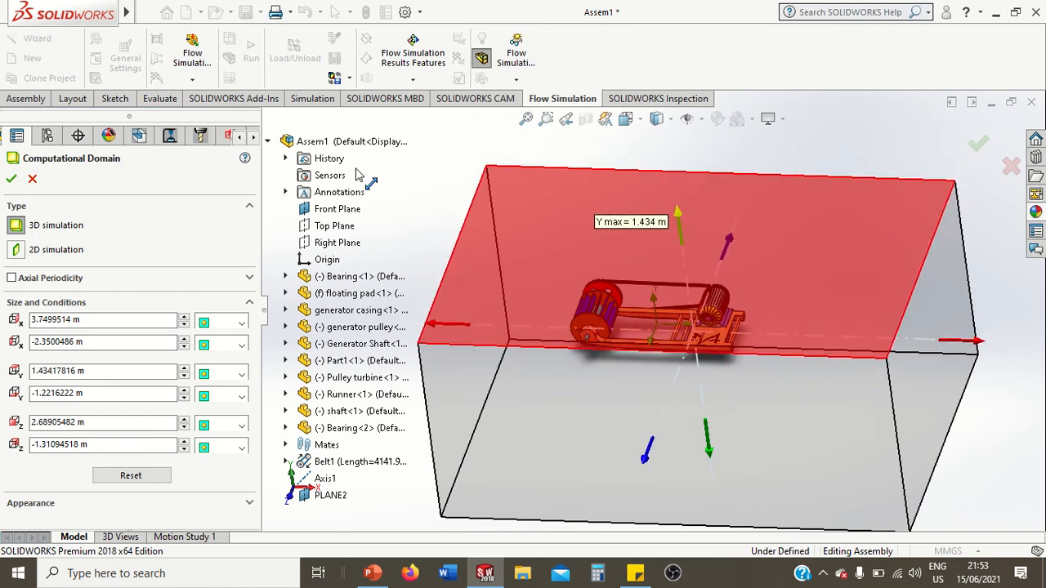
{"action": "left_click_drag", "start_coordinate": [356, 169], "coordinate": [335, 165]}
{"action": "left_click", "coordinate": [268, 142]}
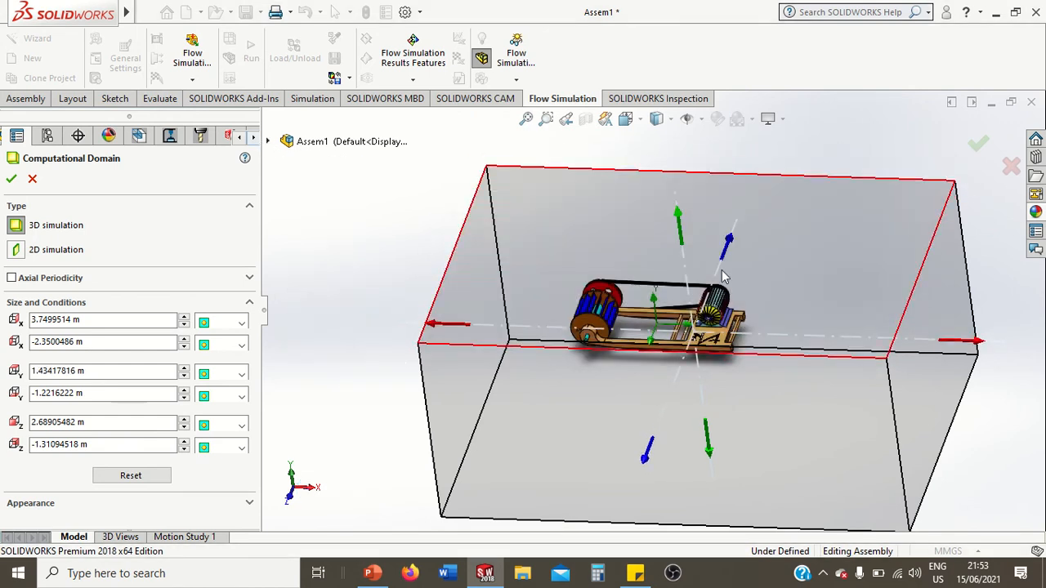
{"action": "middle_click_drag", "start_coordinate": [537, 266], "coordinate": [654, 257]}
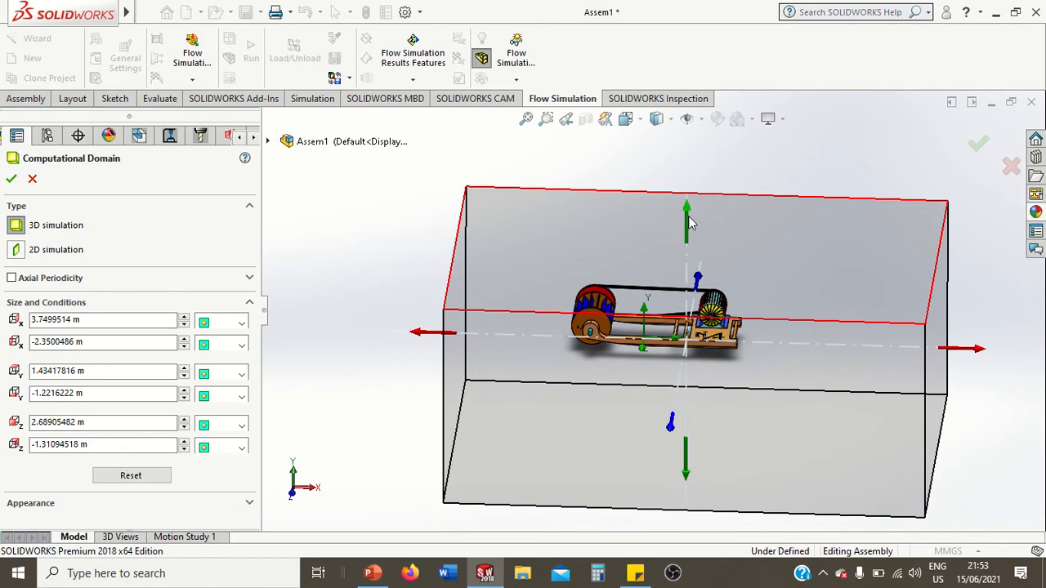
{"action": "left_click_drag", "start_coordinate": [687, 201], "coordinate": [685, 253]}
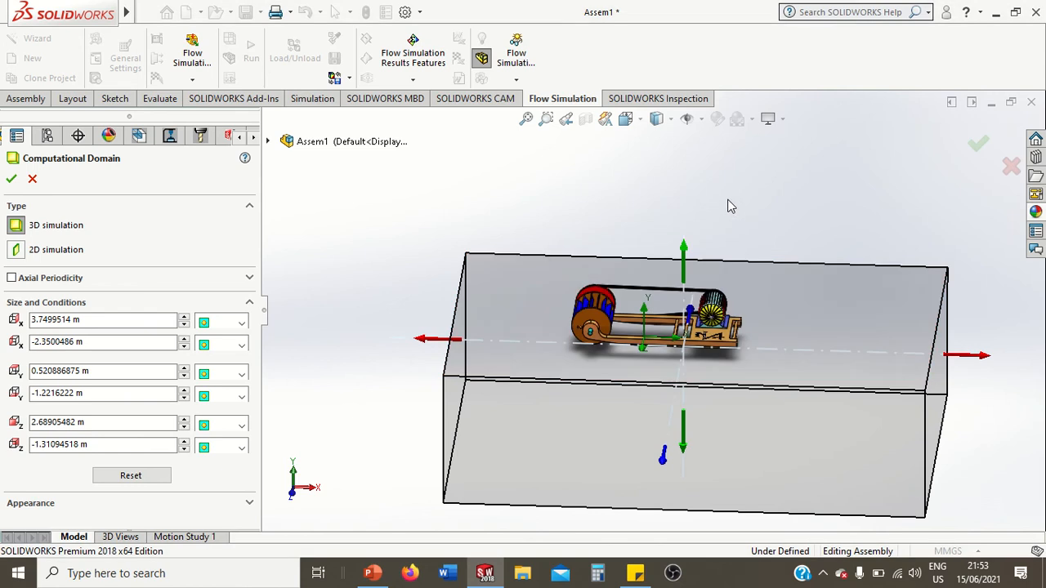
Pull the domain's maximum X boundary in toward the water wheel, to about 0.33 m.
{"action": "scroll", "coordinate": [640, 304], "scroll_direction": "up", "scroll_amount": 1}
{"action": "scroll", "coordinate": [709, 345], "scroll_direction": "down", "scroll_amount": 1}
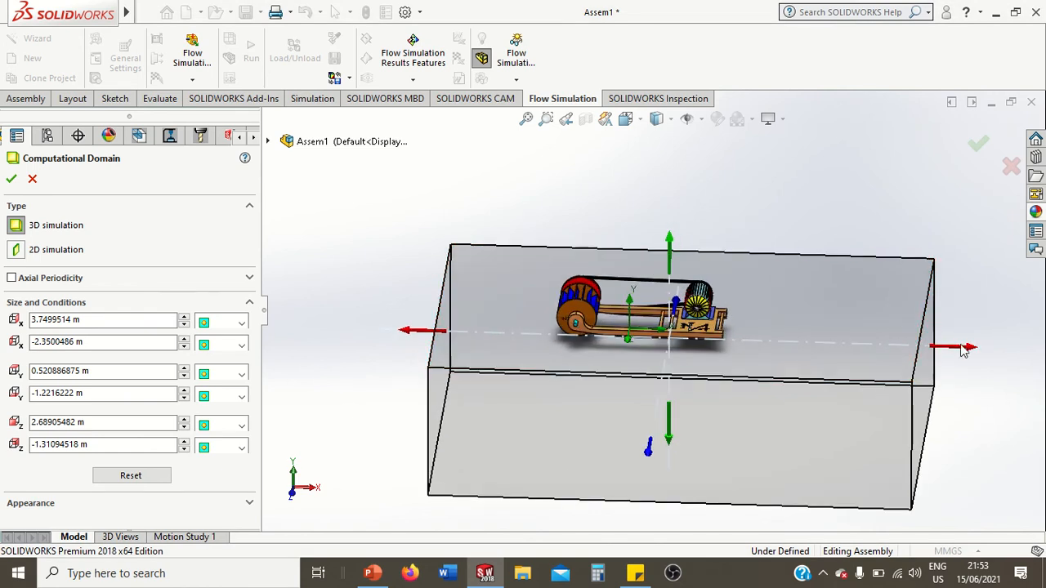
{"action": "left_click_drag", "start_coordinate": [964, 350], "coordinate": [683, 344]}
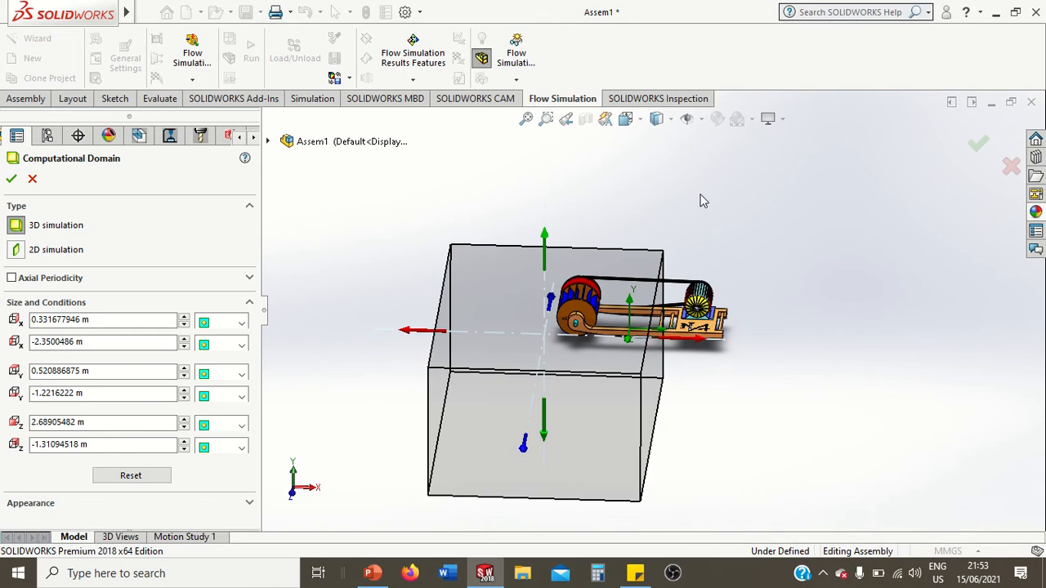
In the top view, narrow the domain around the wheel to about 0.50 m minimum Z and 0.88 m maximum Z.
{"action": "key", "text": "space"}
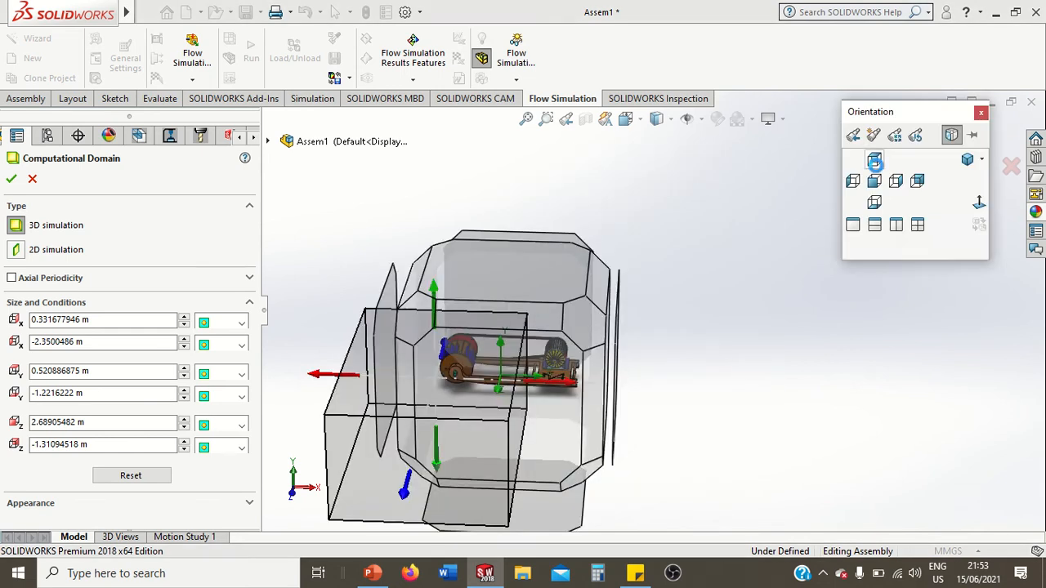
{"action": "left_click", "coordinate": [876, 163]}
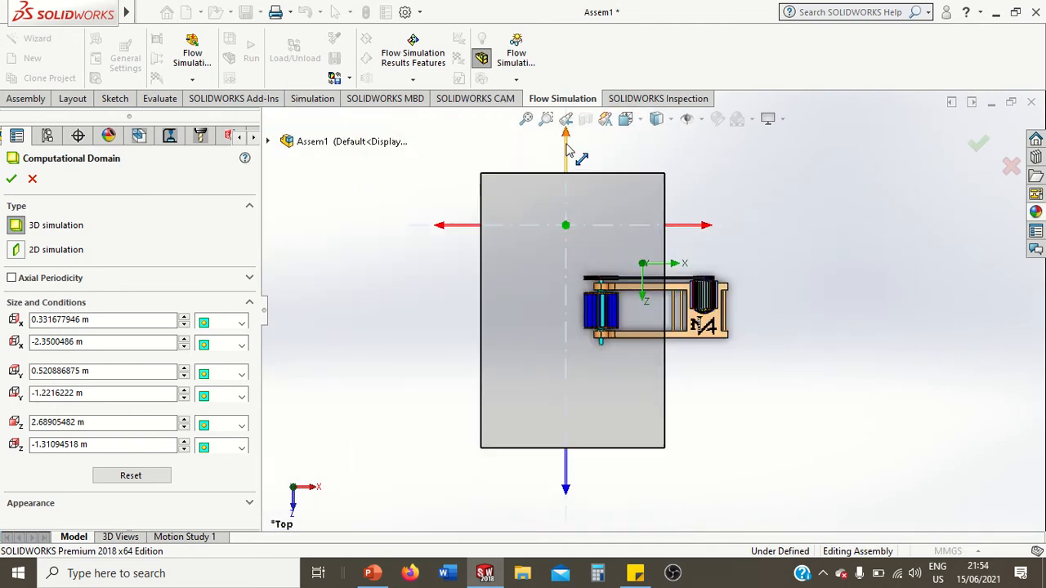
{"action": "left_click_drag", "start_coordinate": [576, 180], "coordinate": [582, 289]}
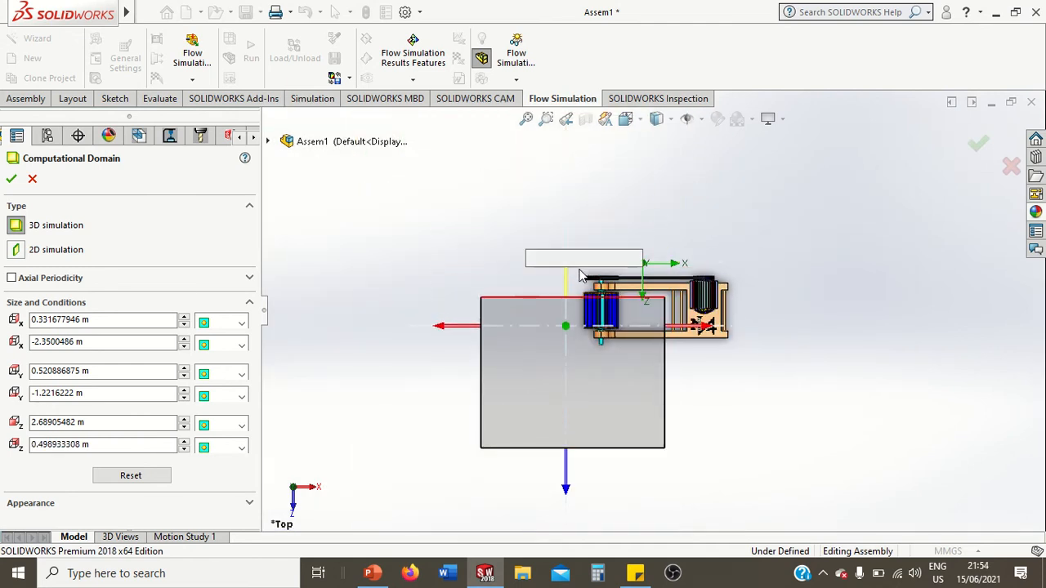
{"action": "left_click_drag", "start_coordinate": [572, 483], "coordinate": [567, 377]}
Widen the domain toward both wheel end discs, to about 0.456 m minimum Z and 0.922 m maximum Z.
{"action": "scroll", "coordinate": [613, 327], "scroll_direction": "down", "scroll_amount": 4}
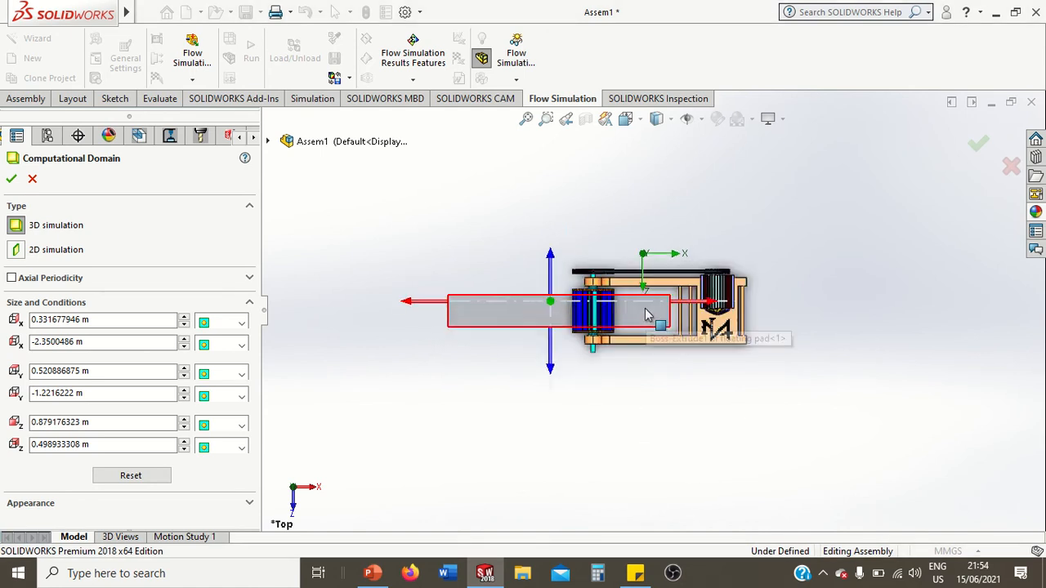
{"action": "scroll", "coordinate": [613, 334], "scroll_direction": "down", "scroll_amount": 4}
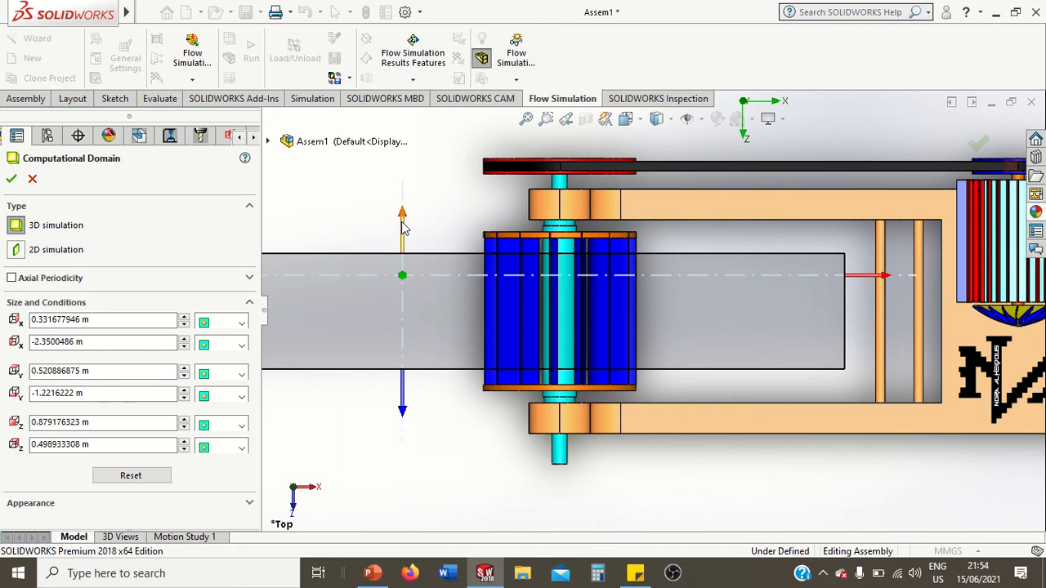
{"action": "left_click_drag", "start_coordinate": [404, 214], "coordinate": [404, 211]}
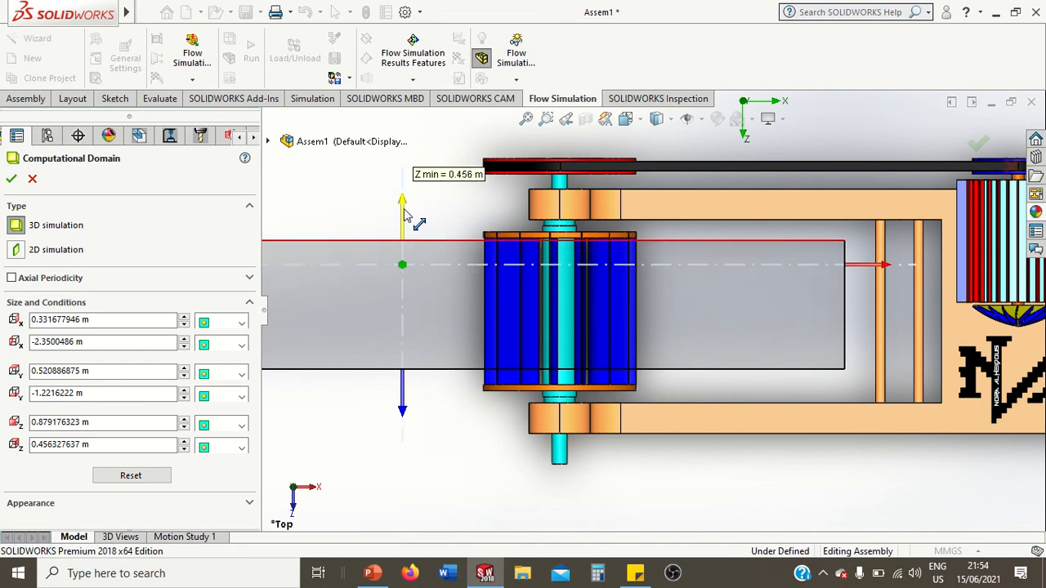
{"action": "left_click", "coordinate": [404, 420]}
{"action": "left_click", "coordinate": [412, 448]}
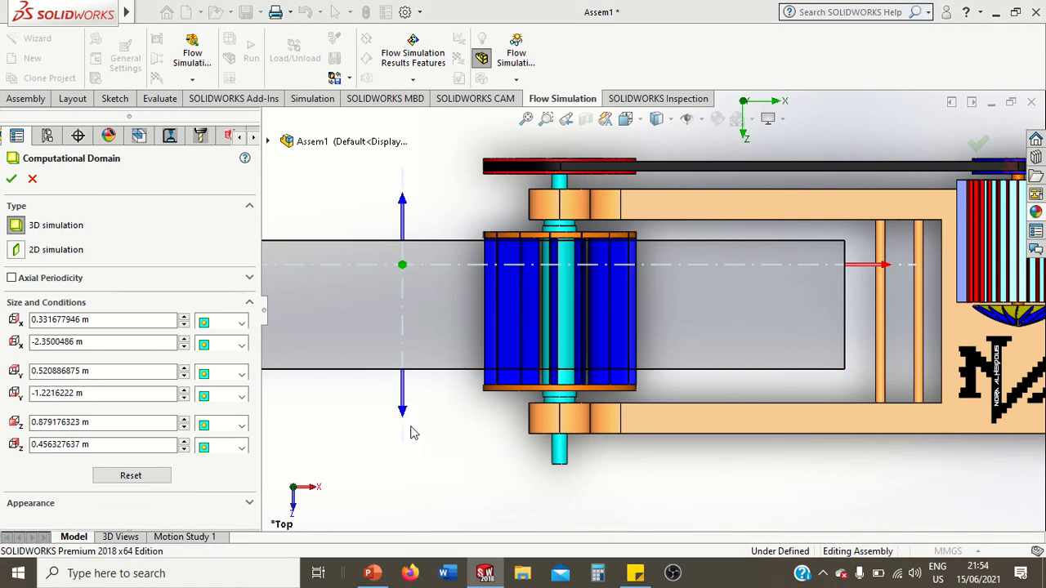
{"action": "left_click_drag", "start_coordinate": [403, 415], "coordinate": [407, 429]}
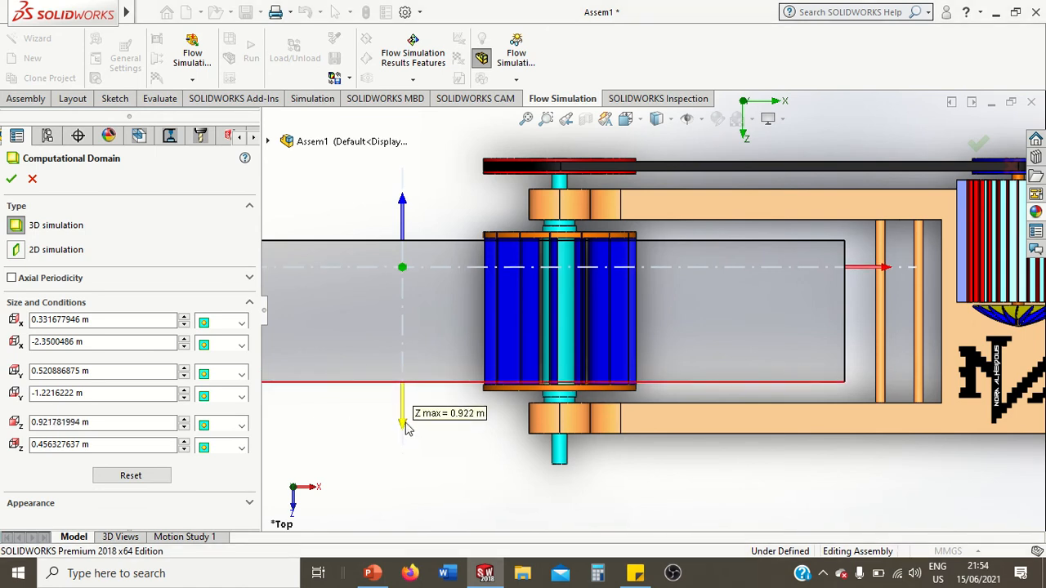
{"action": "left_click", "coordinate": [407, 429]}
Move the domain's maximum X boundary to just behind the wheel, at about -0.13 m.
{"action": "scroll", "coordinate": [703, 348], "scroll_direction": "down", "scroll_amount": 4}
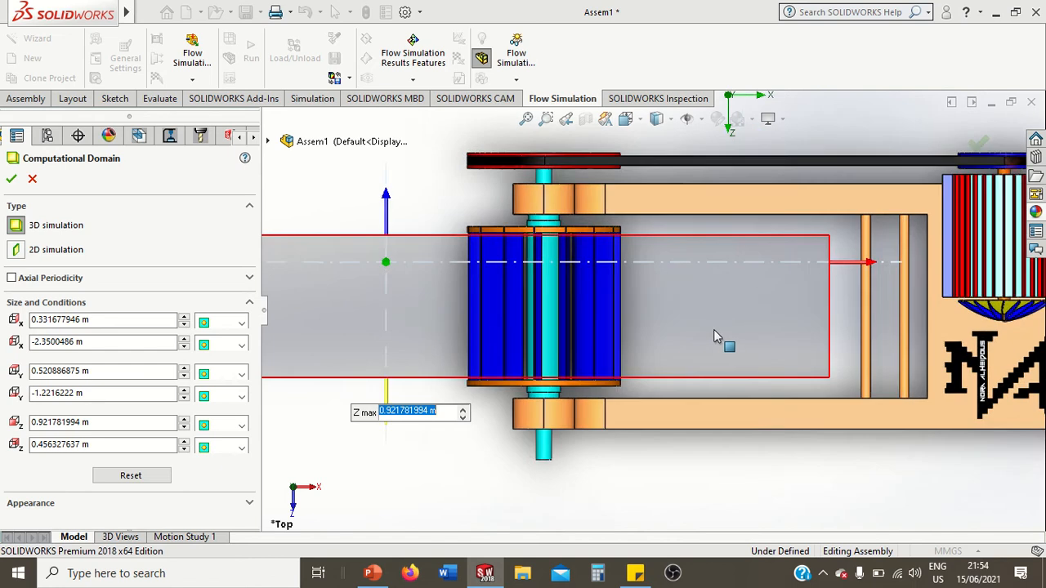
{"action": "scroll", "coordinate": [712, 331], "scroll_direction": "up", "scroll_amount": 3}
{"action": "scroll", "coordinate": [700, 336], "scroll_direction": "down", "scroll_amount": 2}
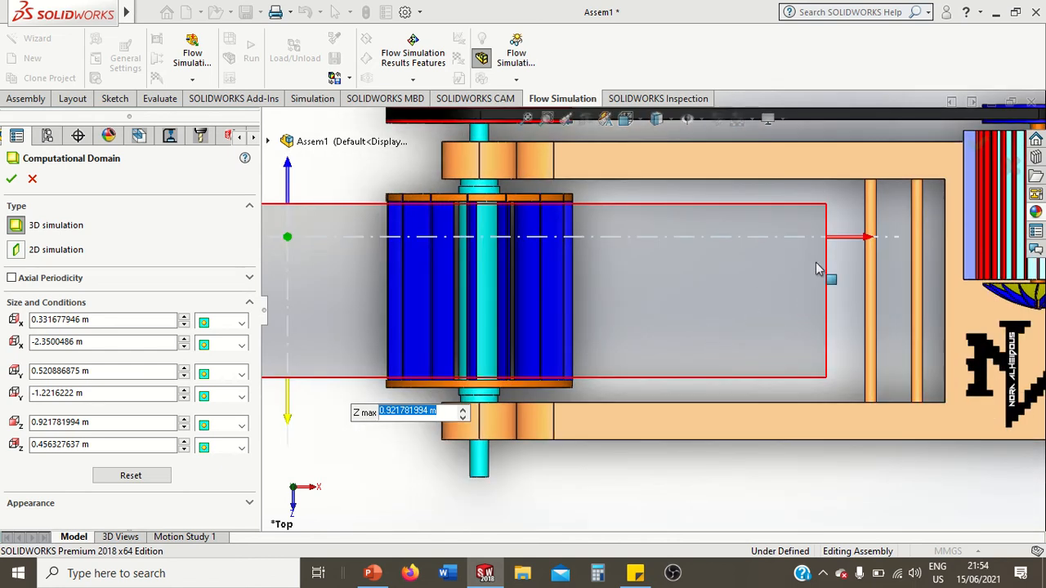
{"action": "left_click_drag", "start_coordinate": [837, 244], "coordinate": [676, 242]}
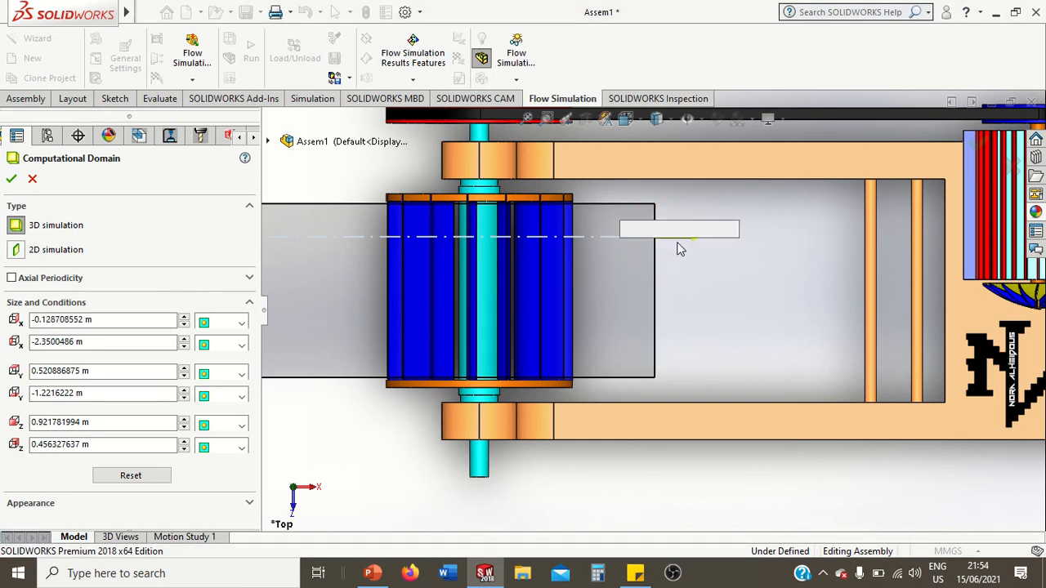
{"action": "left_click", "coordinate": [736, 299]}
Shorten the domain ahead of the wheel by moving its minimum X boundary to about -1.22 m.
{"action": "scroll", "coordinate": [737, 299], "scroll_direction": "up", "scroll_amount": 3}
{"action": "scroll", "coordinate": [349, 269], "scroll_direction": "up", "scroll_amount": 2}
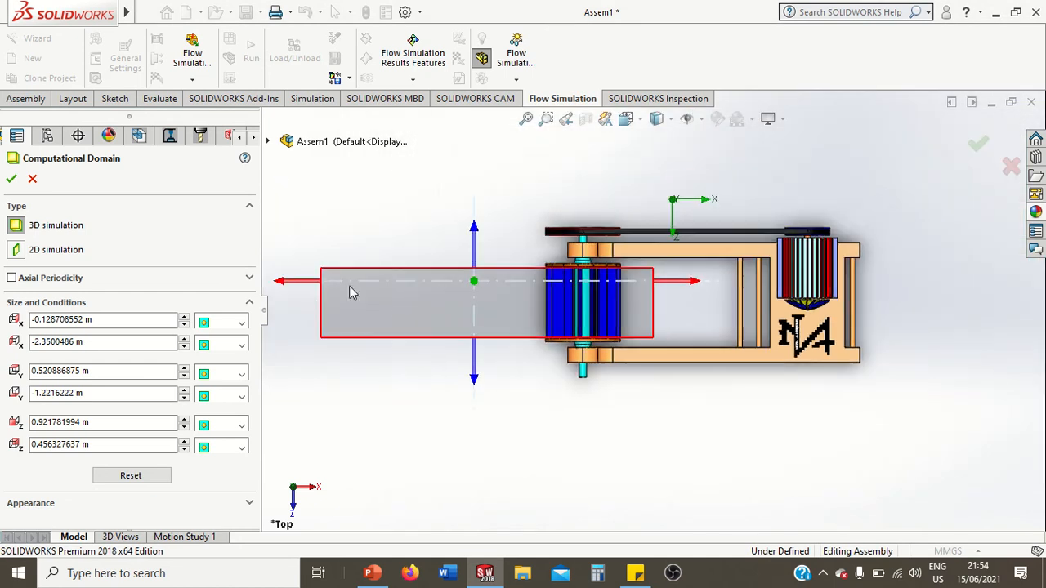
{"action": "left_click_drag", "start_coordinate": [311, 283], "coordinate": [466, 309]}
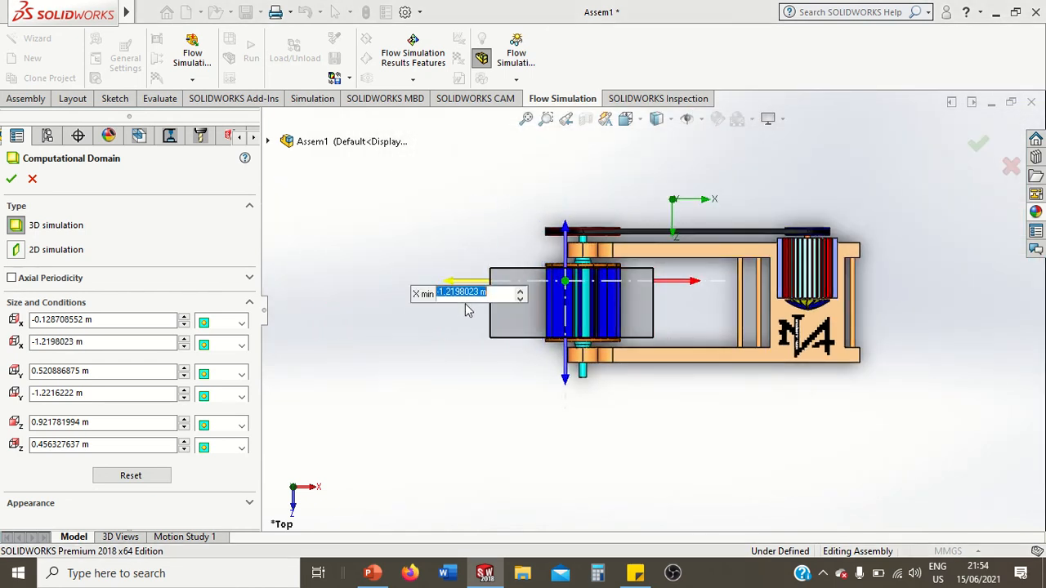
{"action": "left_click", "coordinate": [450, 427]}
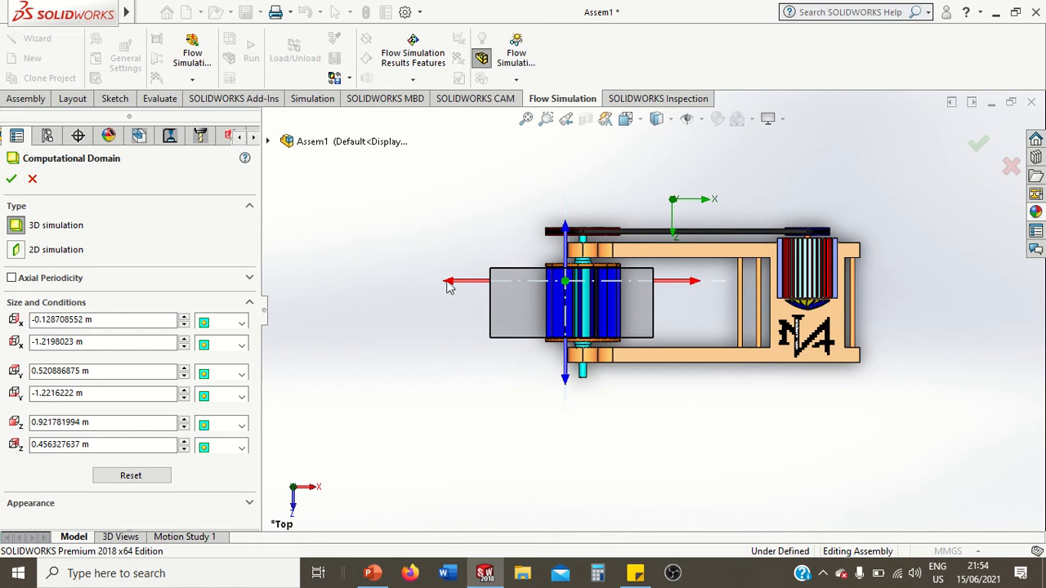
In the front view, raise the domain's minimum Y boundary to 0 m.
{"action": "key", "text": "space"}
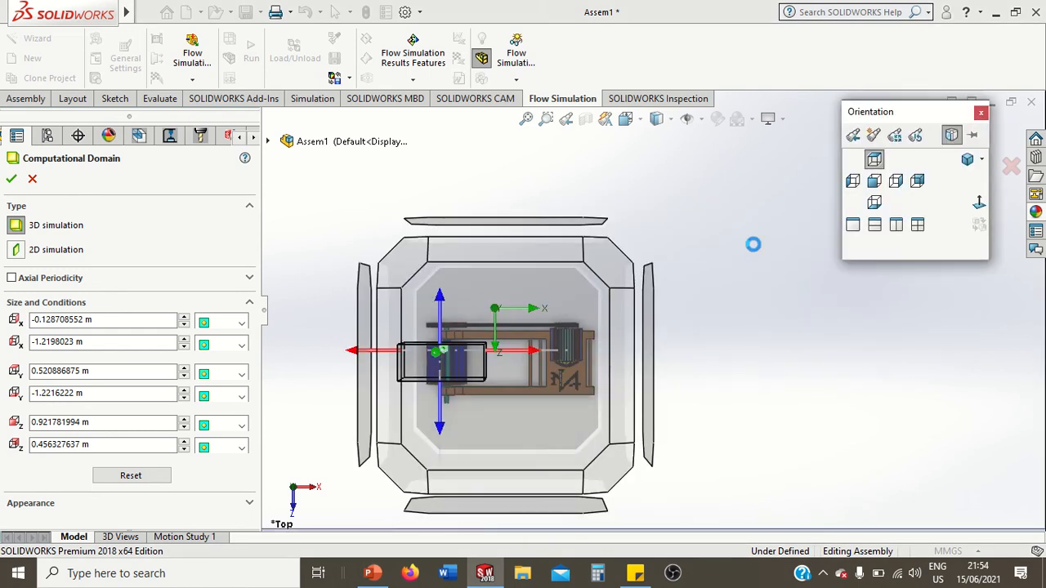
{"action": "left_click", "coordinate": [875, 181]}
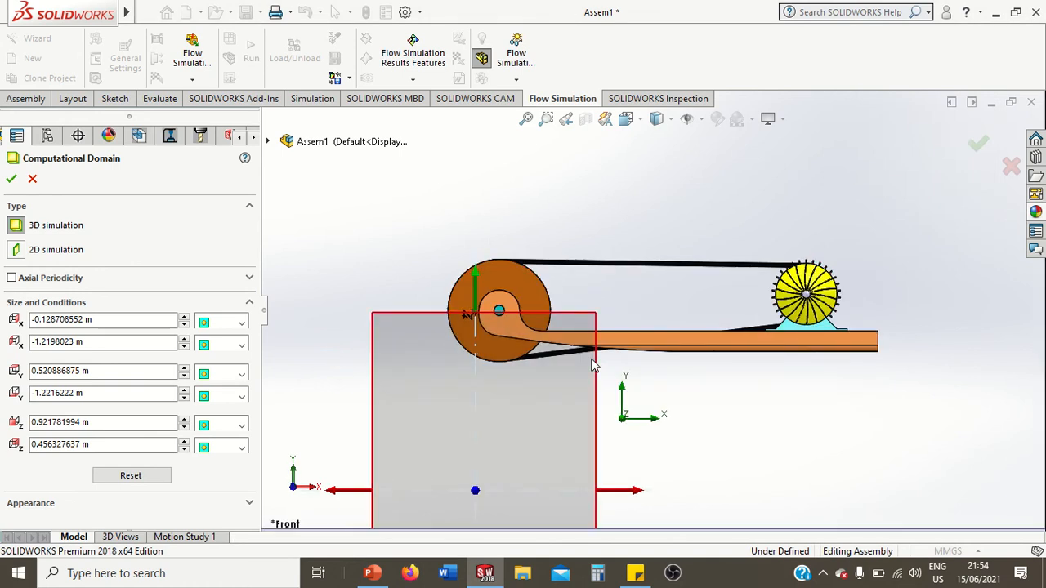
{"action": "left_click_drag", "start_coordinate": [577, 527], "coordinate": [560, 381]}
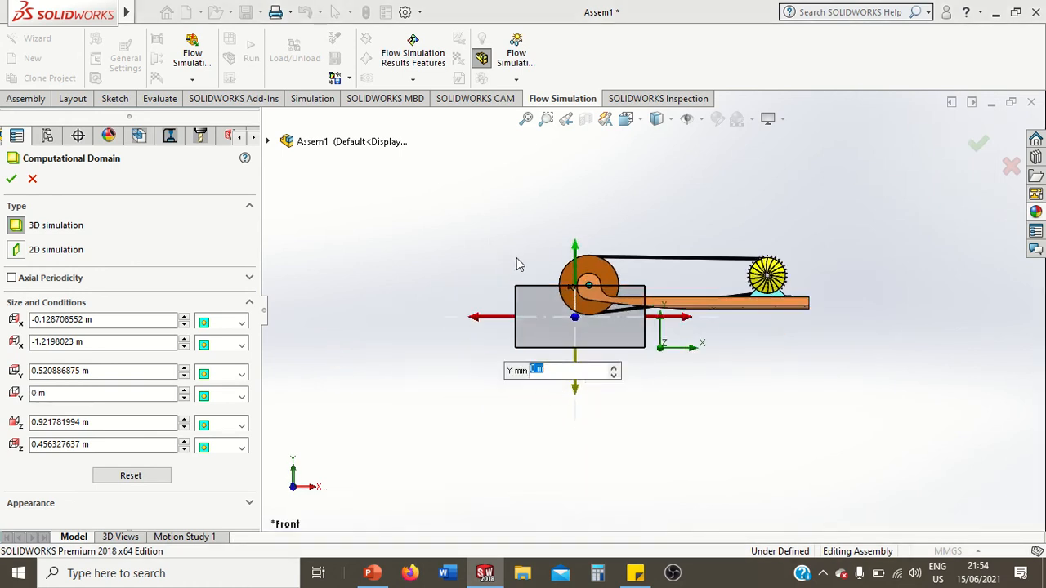
Lower the domain's maximum Y boundary below the wheel shaft, to about 0.46 m.
{"action": "scroll", "coordinate": [518, 264], "scroll_direction": "up", "scroll_amount": 1}
{"action": "scroll", "coordinate": [523, 264], "scroll_direction": "down", "scroll_amount": 1}
{"action": "scroll", "coordinate": [619, 342], "scroll_direction": "up", "scroll_amount": 2}
{"action": "scroll", "coordinate": [619, 341], "scroll_direction": "down", "scroll_amount": 6}
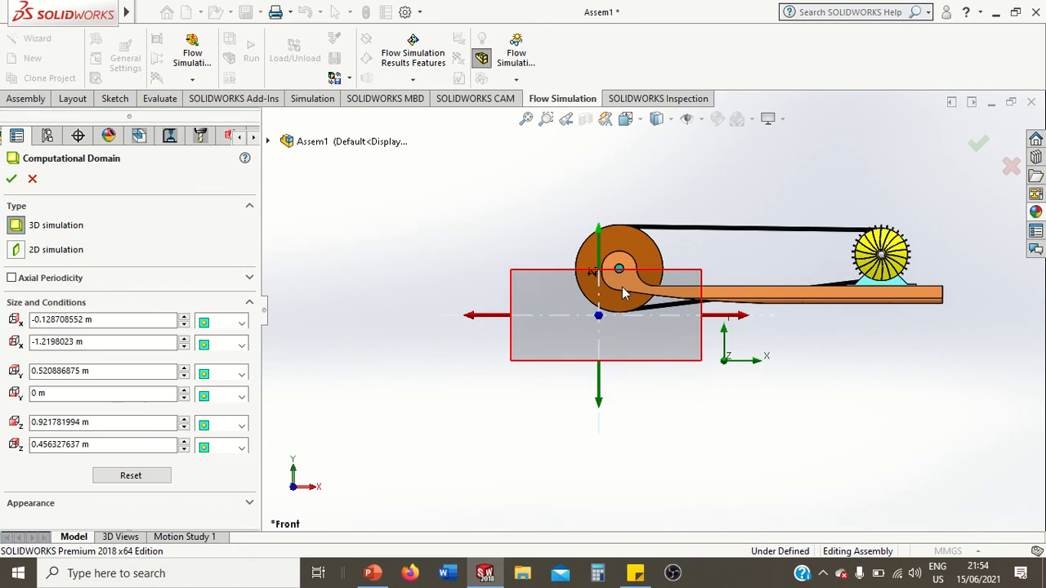
{"action": "middle_click_drag", "start_coordinate": [489, 204], "coordinate": [612, 260]}
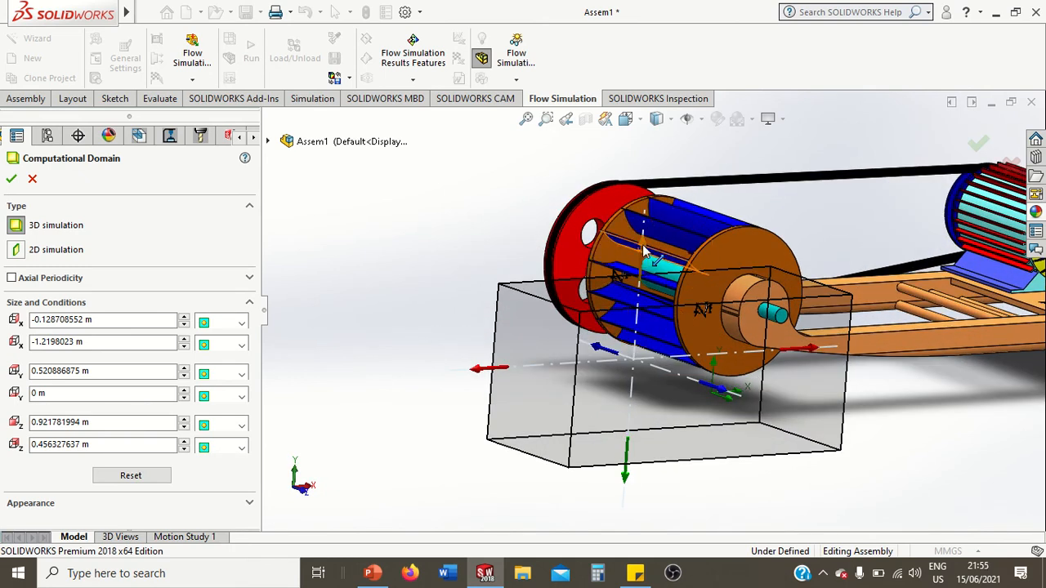
{"action": "scroll", "coordinate": [642, 245], "scroll_direction": "down", "scroll_amount": 1}
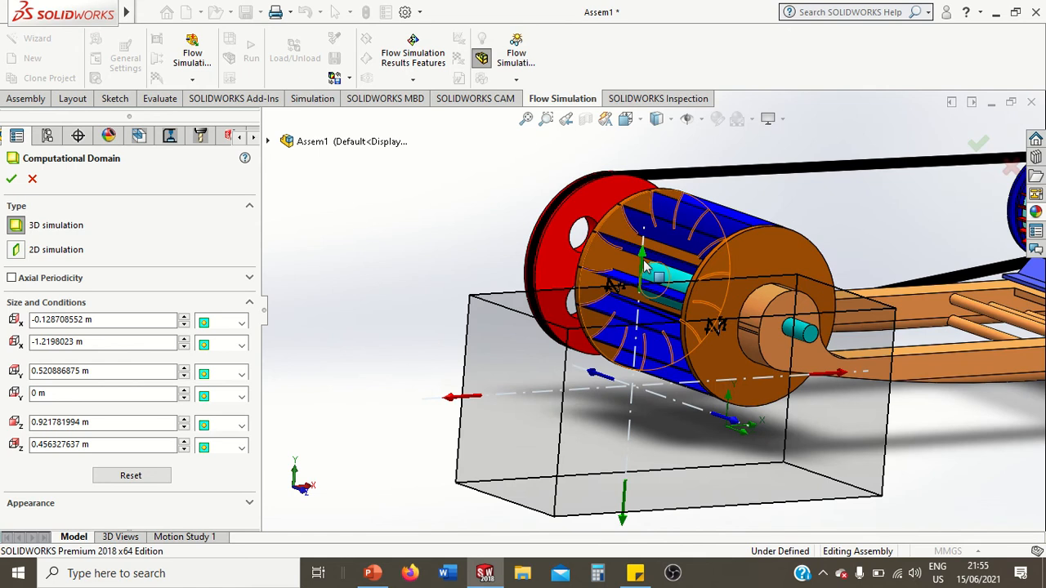
{"action": "left_click_drag", "start_coordinate": [642, 258], "coordinate": [645, 284]}
Examine the reduced domain's fit around the submerged part of the wheel in front, top and angled views.
{"action": "key", "text": "space"}
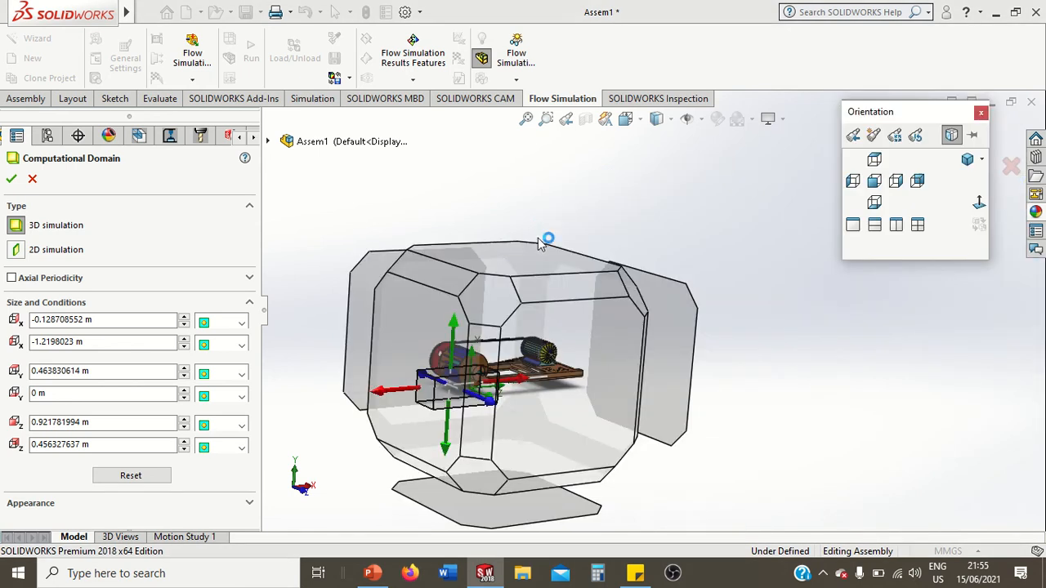
{"action": "left_click", "coordinate": [879, 181]}
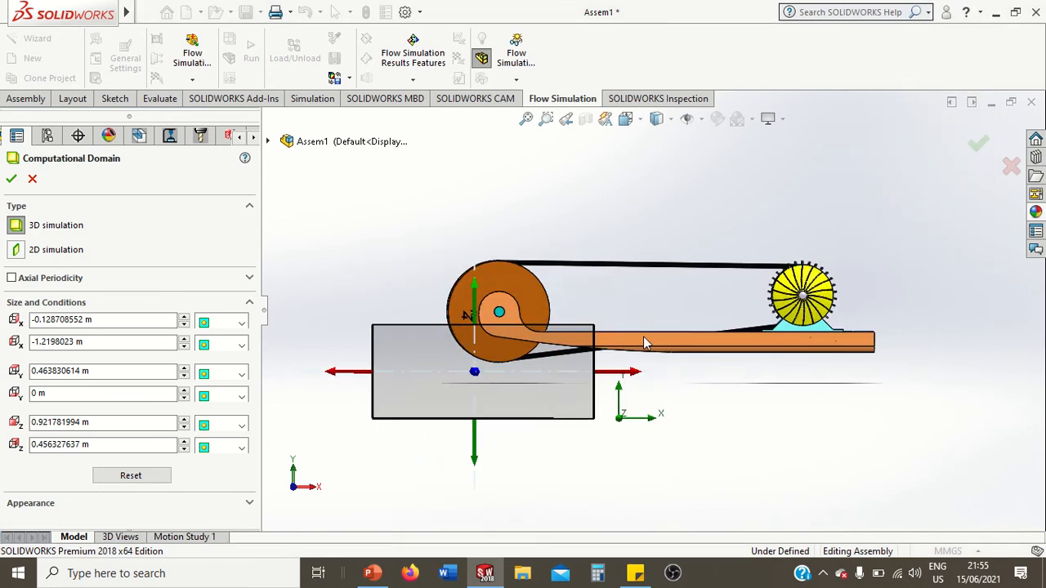
{"action": "mouse_move", "coordinate": [478, 465]}
{"action": "left_mouse_down"}
{"action": "mouse_move", "coordinate": [478, 491]}
{"action": "mouse_move", "coordinate": [481, 456]}
{"action": "left_mouse_up"}
{"action": "left_click", "coordinate": [708, 429]}
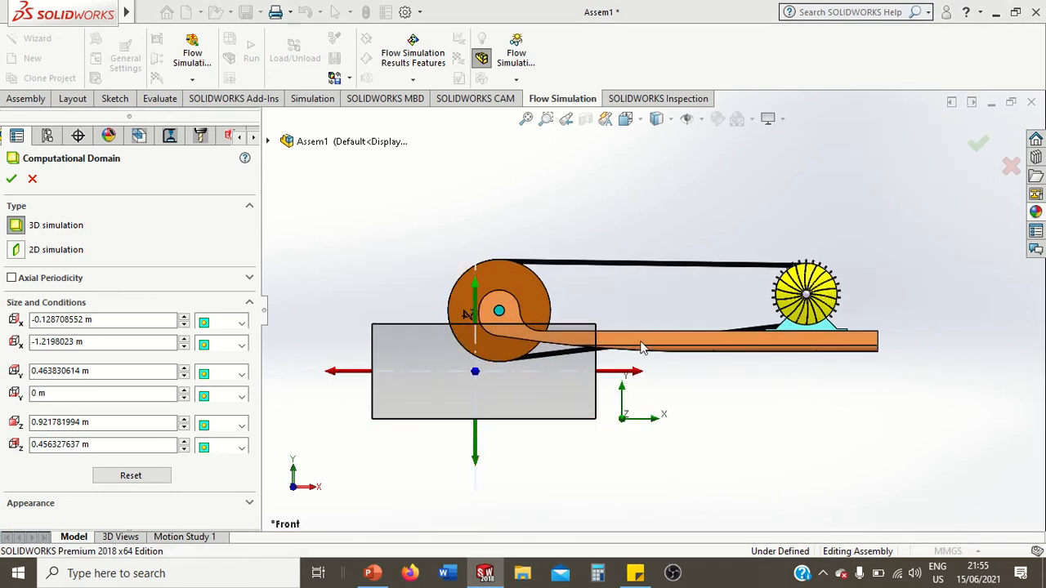
{"action": "middle_click_drag", "start_coordinate": [615, 378], "coordinate": [599, 342]}
{"action": "key", "text": "space"}
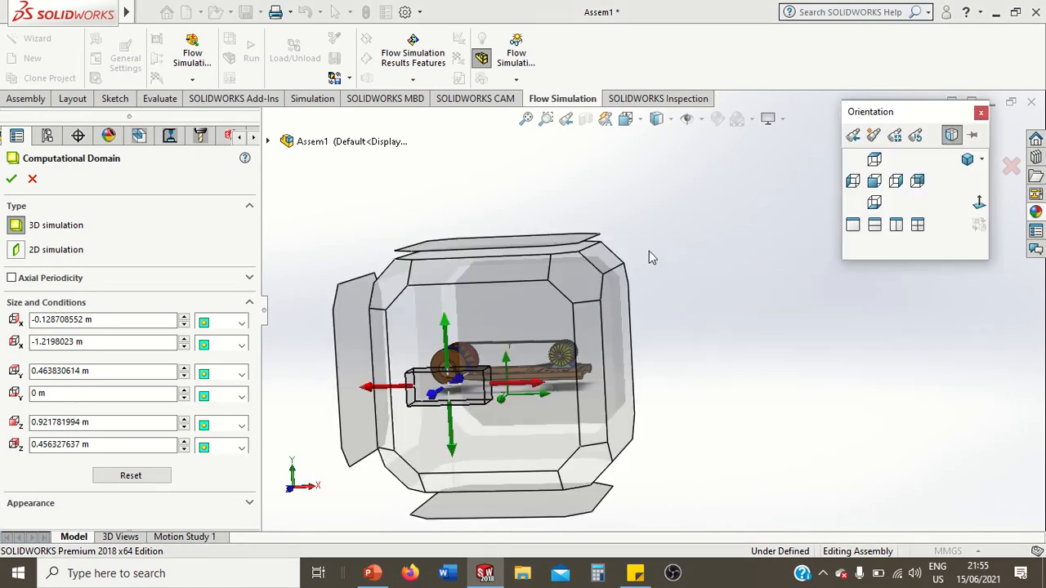
{"action": "left_click", "coordinate": [872, 163]}
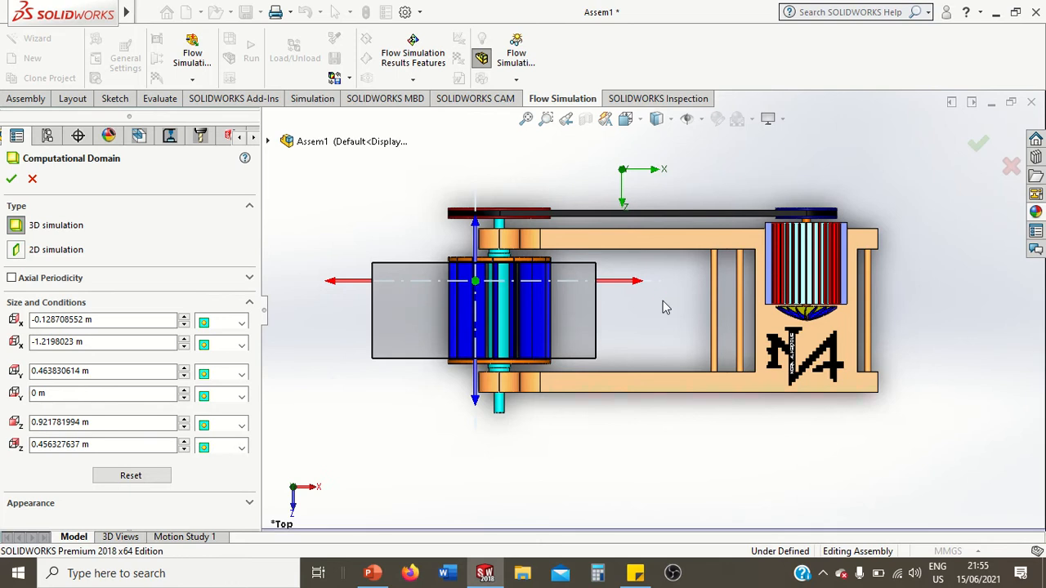
{"action": "middle_click_drag", "start_coordinate": [662, 301], "coordinate": [772, 424]}
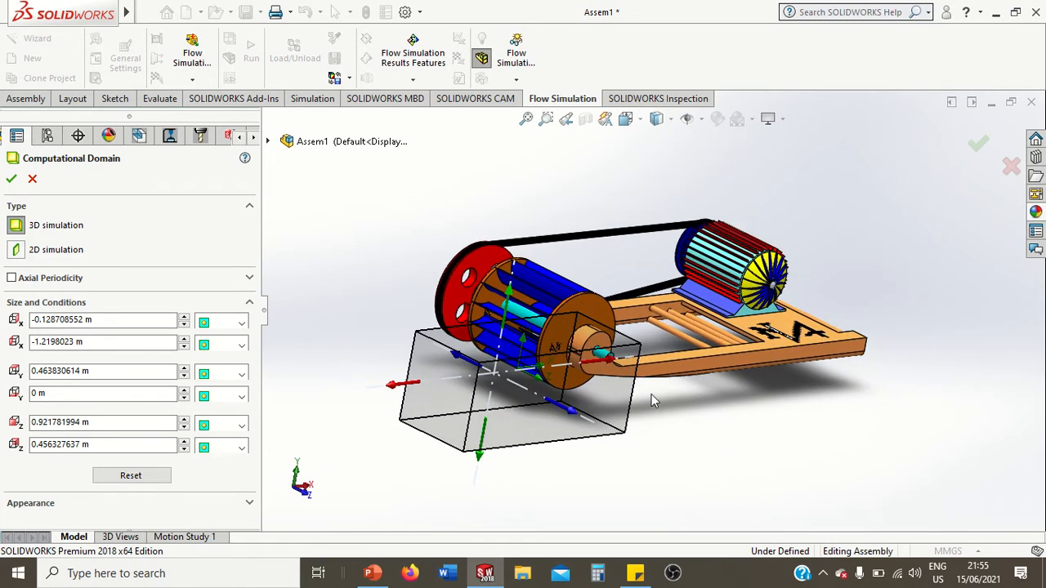
Lower the computational domain's maximum Y boundary to about 0.406 m and accept the domain size.
{"action": "left_click_drag", "start_coordinate": [508, 291], "coordinate": [508, 309]}
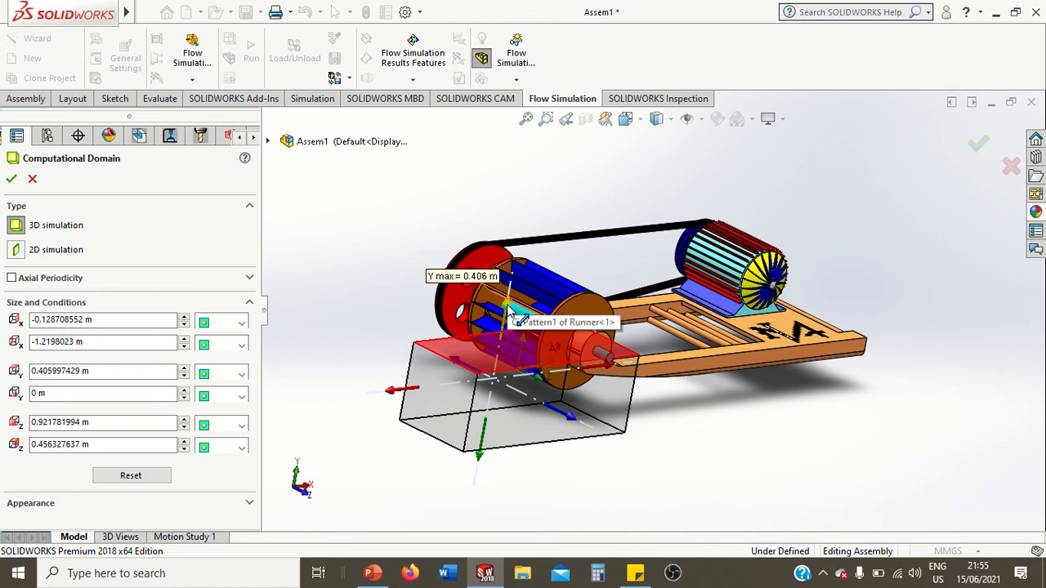
{"action": "middle_click_drag", "start_coordinate": [752, 437], "coordinate": [711, 403]}
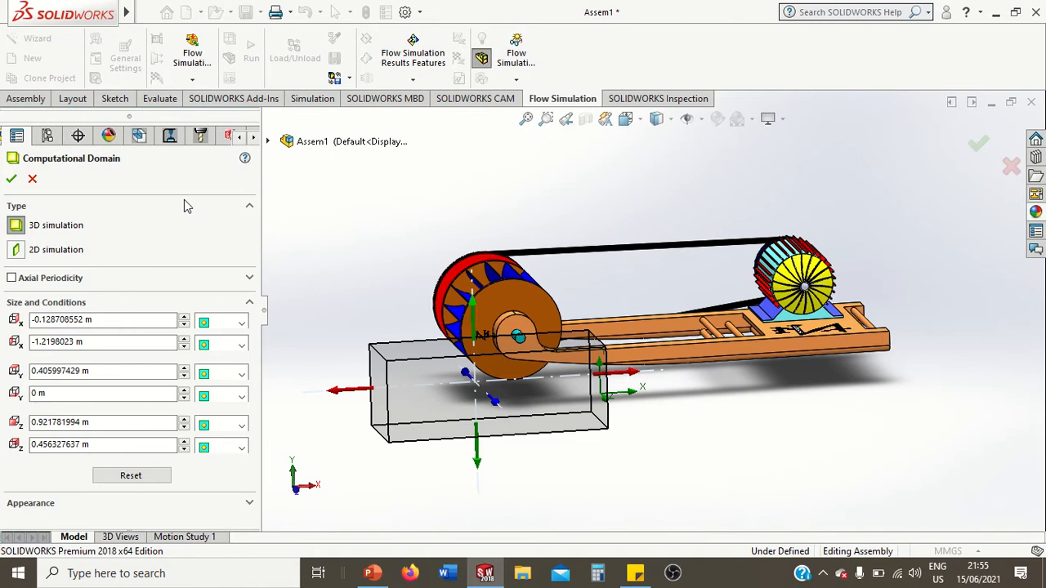
{"action": "left_click", "coordinate": [12, 180]}
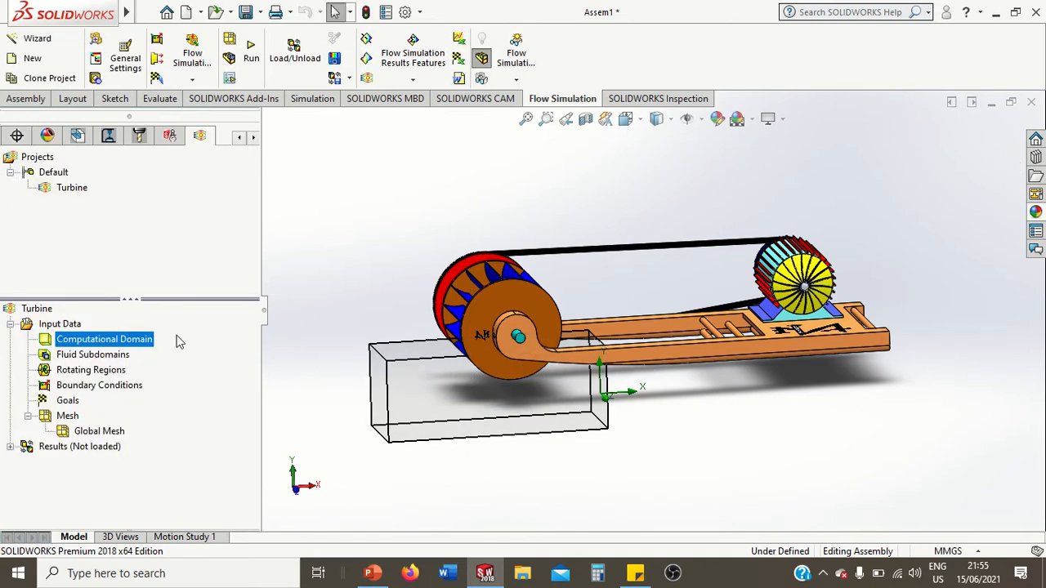
Insert a rotating region and select the water wheel's shaft as its component.
{"action": "middle_click_drag", "start_coordinate": [340, 306], "coordinate": [373, 286]}
{"action": "scroll", "coordinate": [534, 341], "scroll_direction": "down", "scroll_amount": 5}
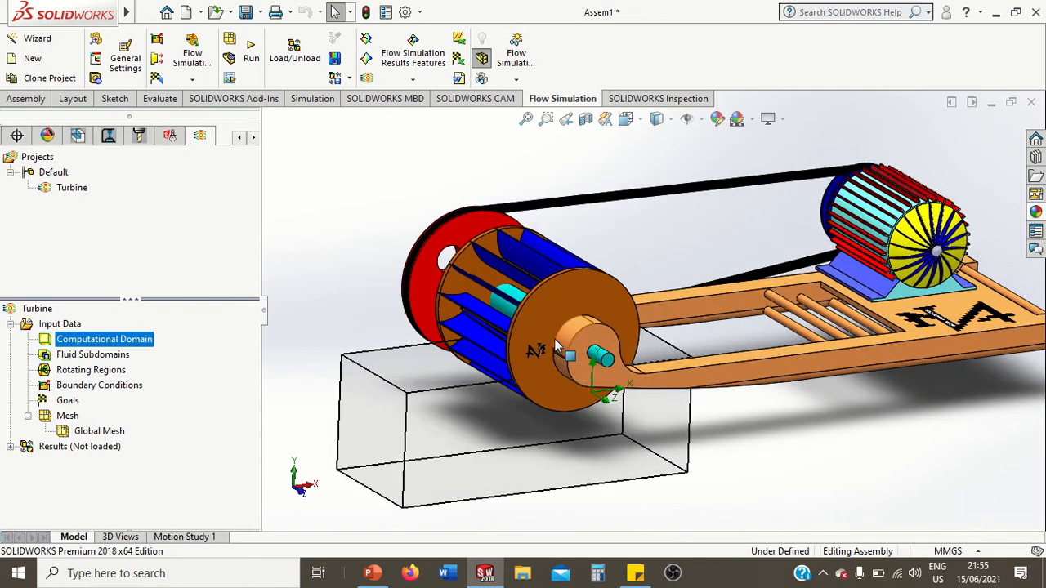
{"action": "middle_click_drag", "start_coordinate": [661, 230], "coordinate": [666, 228]}
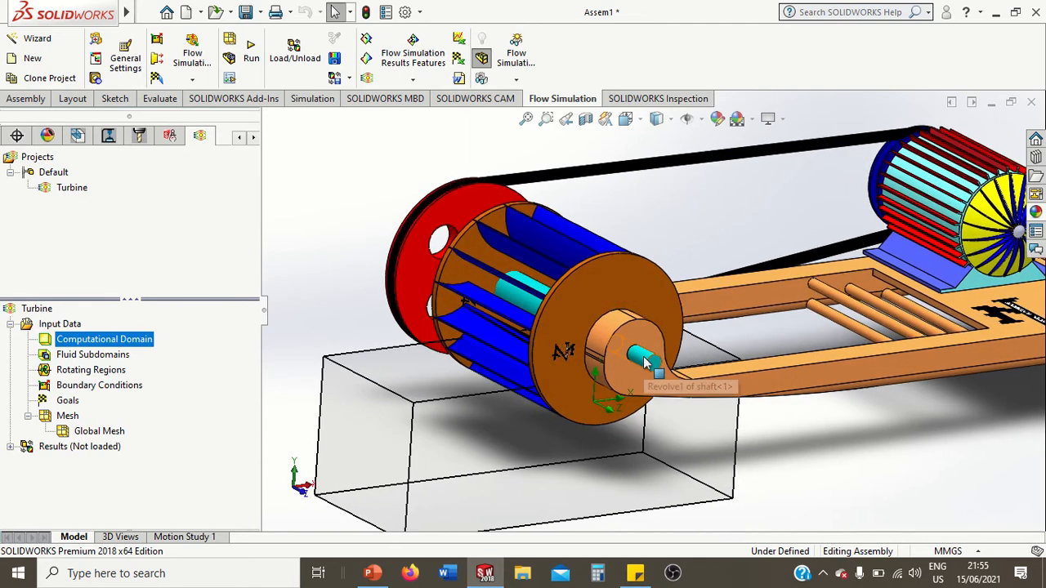
{"action": "right_click", "coordinate": [77, 372]}
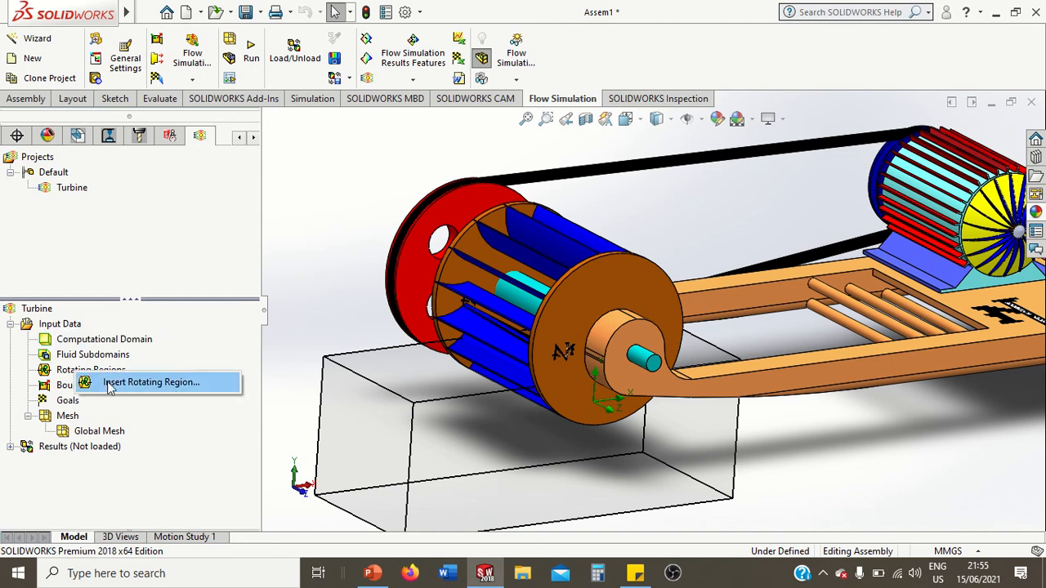
{"action": "left_click", "coordinate": [110, 386]}
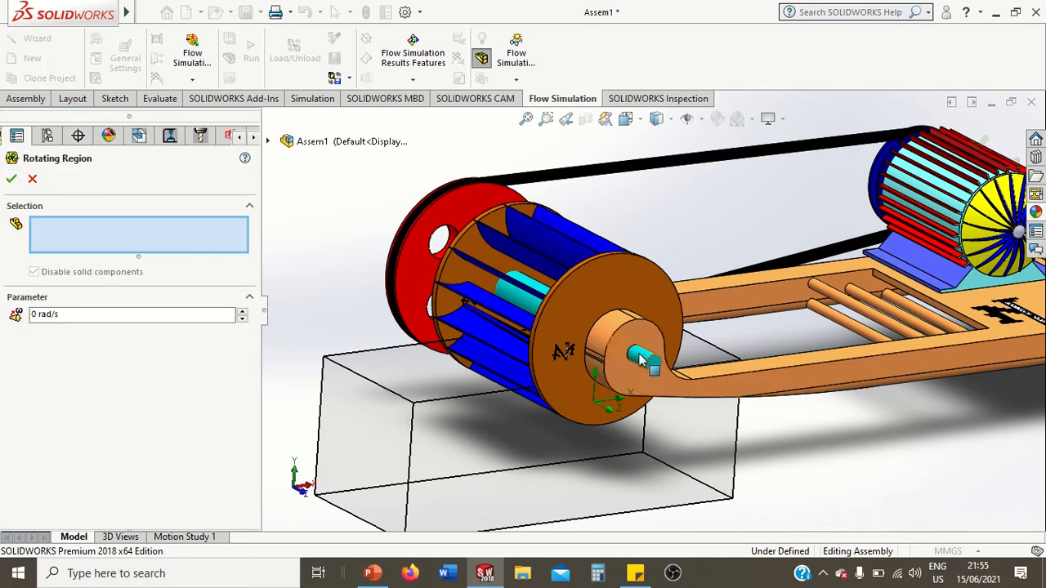
{"action": "scroll", "coordinate": [641, 359], "scroll_direction": "down", "scroll_amount": 1}
{"action": "scroll", "coordinate": [642, 359], "scroll_direction": "down", "scroll_amount": 1}
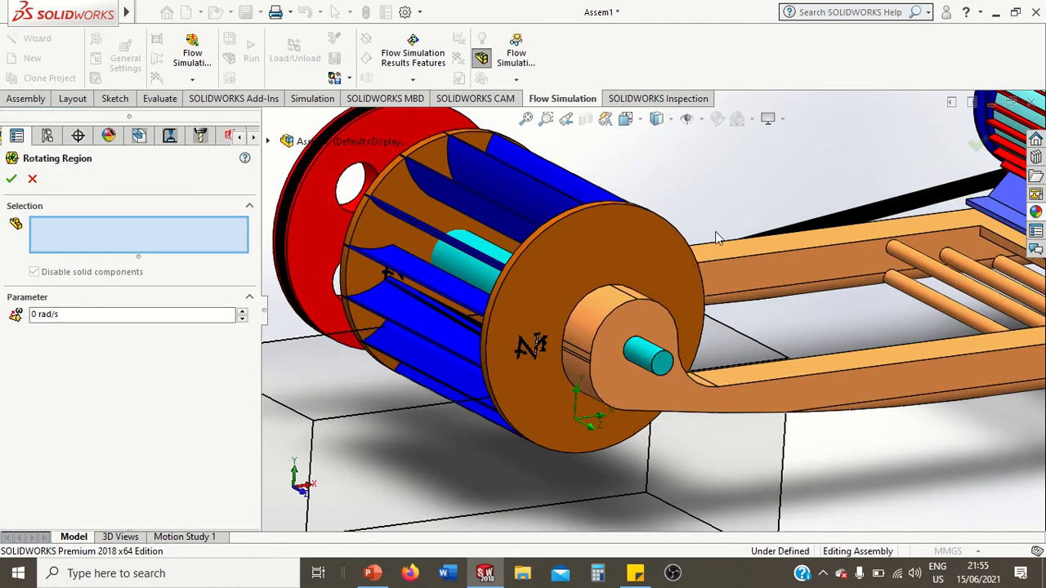
{"action": "left_click", "coordinate": [645, 358]}
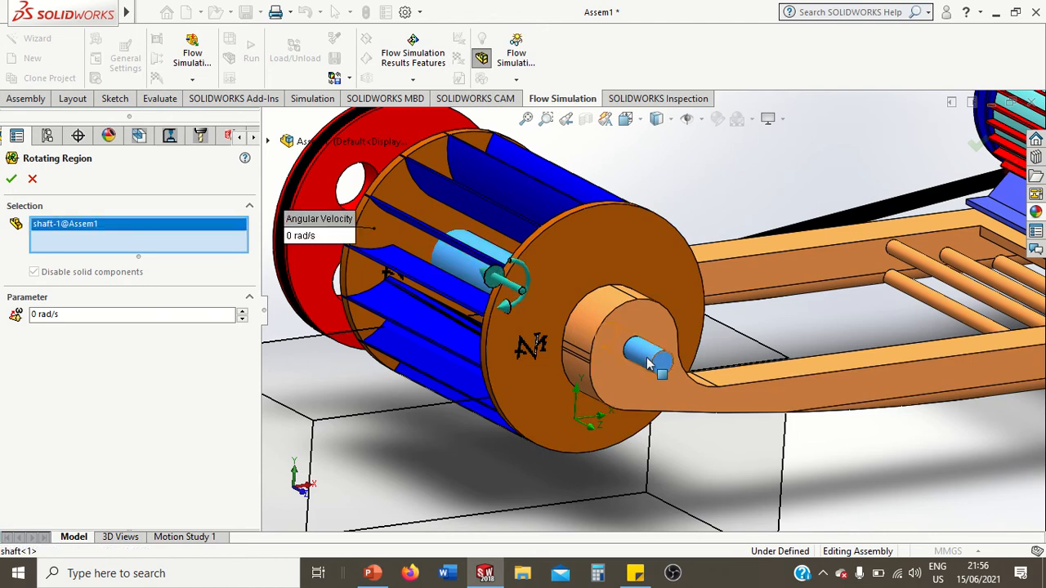
Set the rotating region's angular velocity to -50 rad/s and accept the region.
{"action": "left_click", "coordinate": [67, 312]}
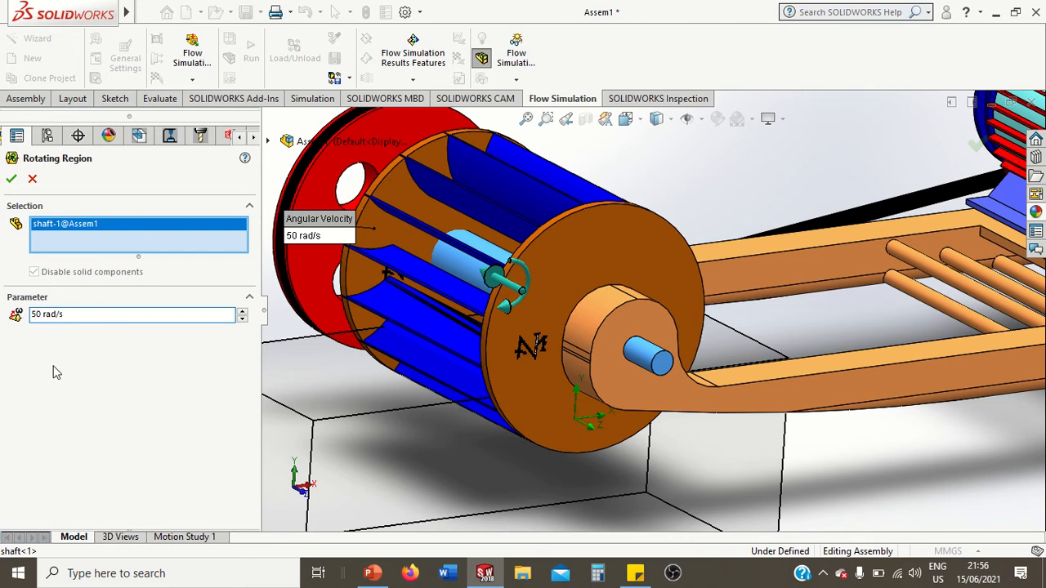
{"action": "type", "text": "-"}
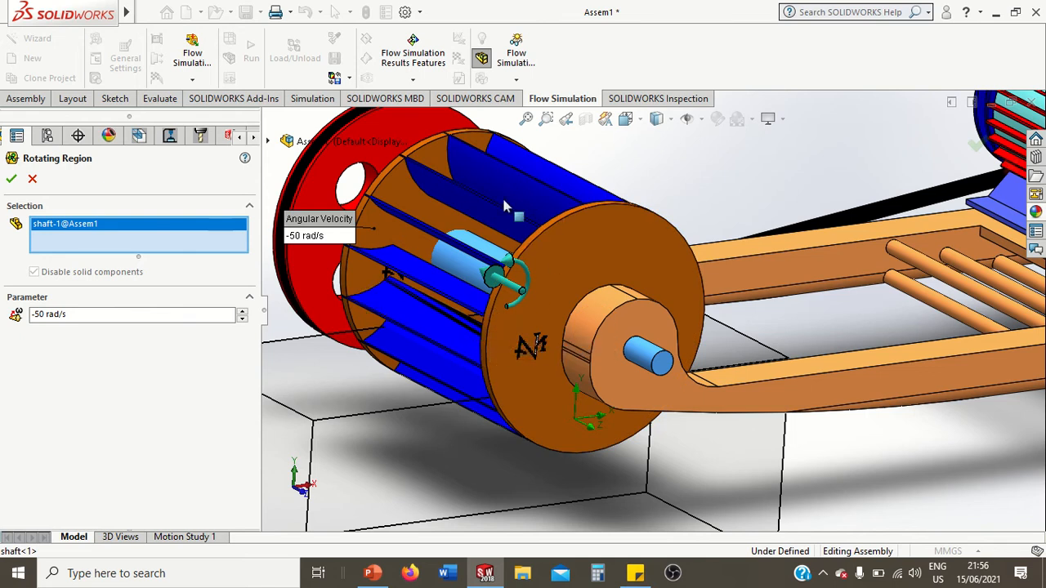
{"action": "left_click", "coordinate": [10, 182]}
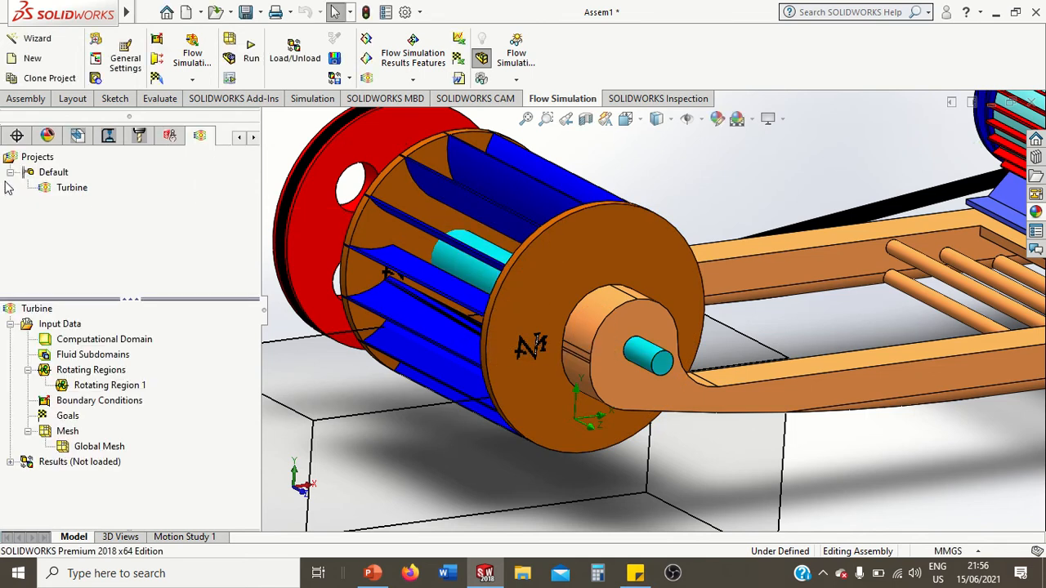
Add global goals for Force (X), Force (Y) and Force (Z) to the Turbine project.
{"action": "scroll", "coordinate": [429, 394], "scroll_direction": "up", "scroll_amount": 3}
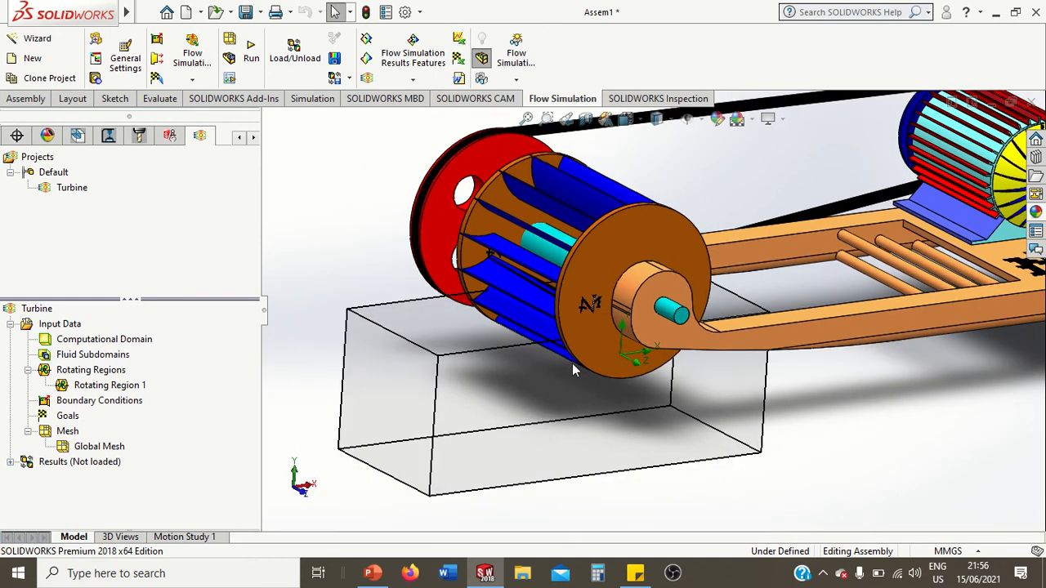
{"action": "middle_click_drag", "start_coordinate": [708, 187], "coordinate": [658, 245]}
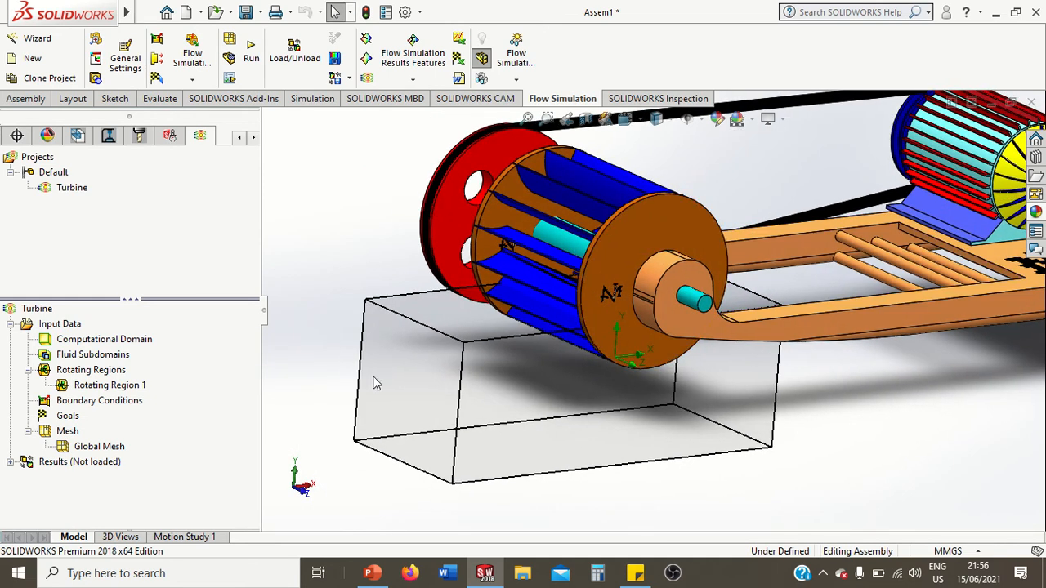
{"action": "right_click", "coordinate": [68, 417]}
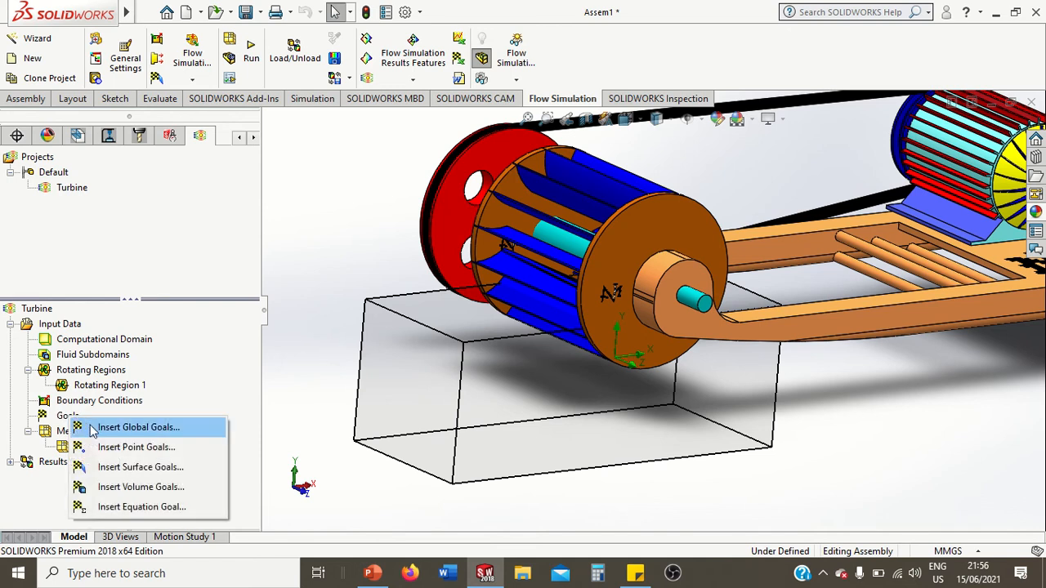
{"action": "left_click", "coordinate": [92, 431]}
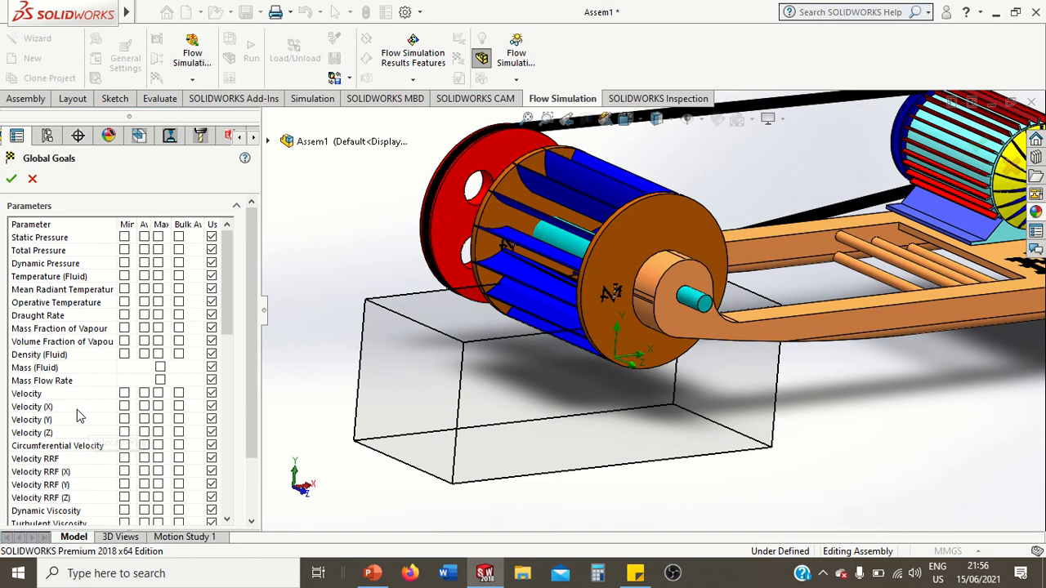
{"action": "scroll", "coordinate": [225, 301], "scroll_direction": "down", "scroll_amount": 3}
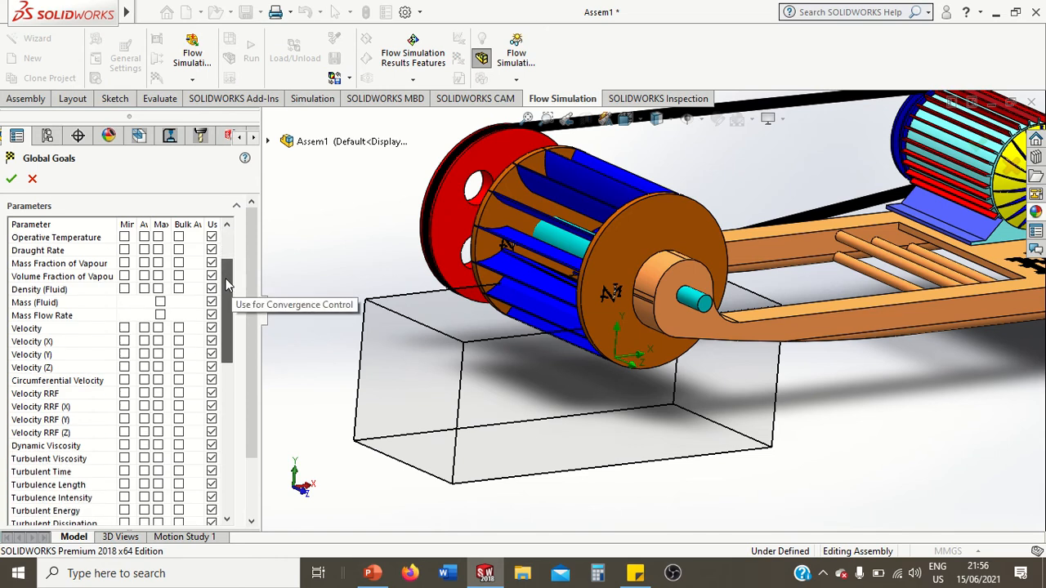
{"action": "scroll", "coordinate": [225, 301], "scroll_direction": "down", "scroll_amount": 6}
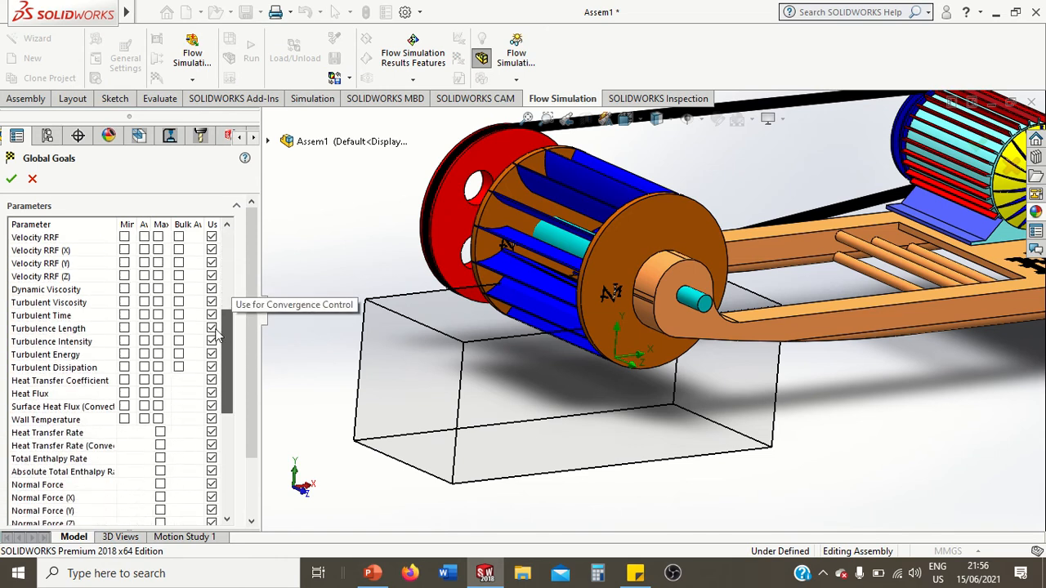
{"action": "scroll", "coordinate": [211, 372], "scroll_direction": "down", "scroll_amount": 3}
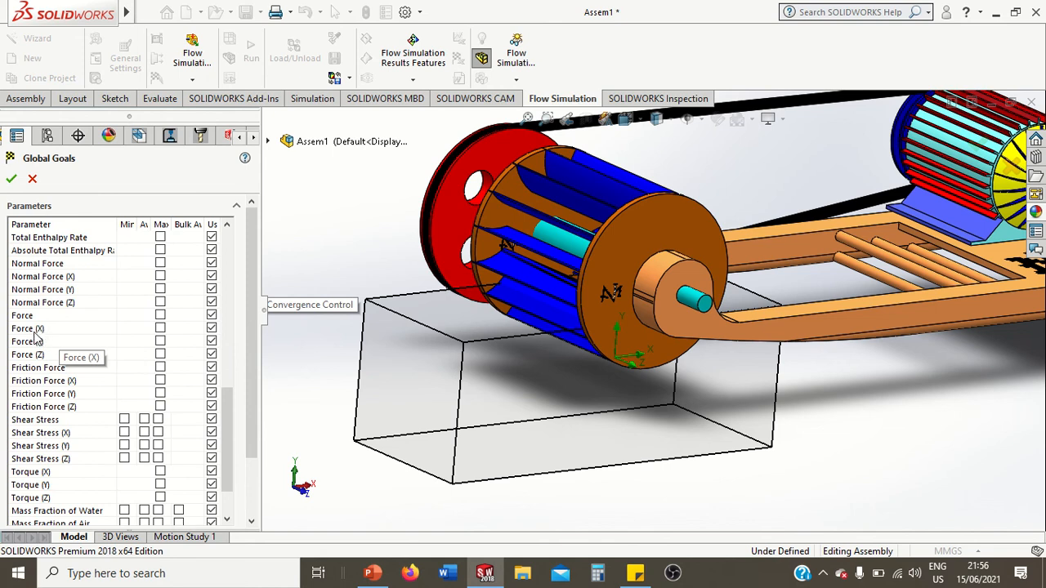
{"action": "left_click", "coordinate": [160, 329]}
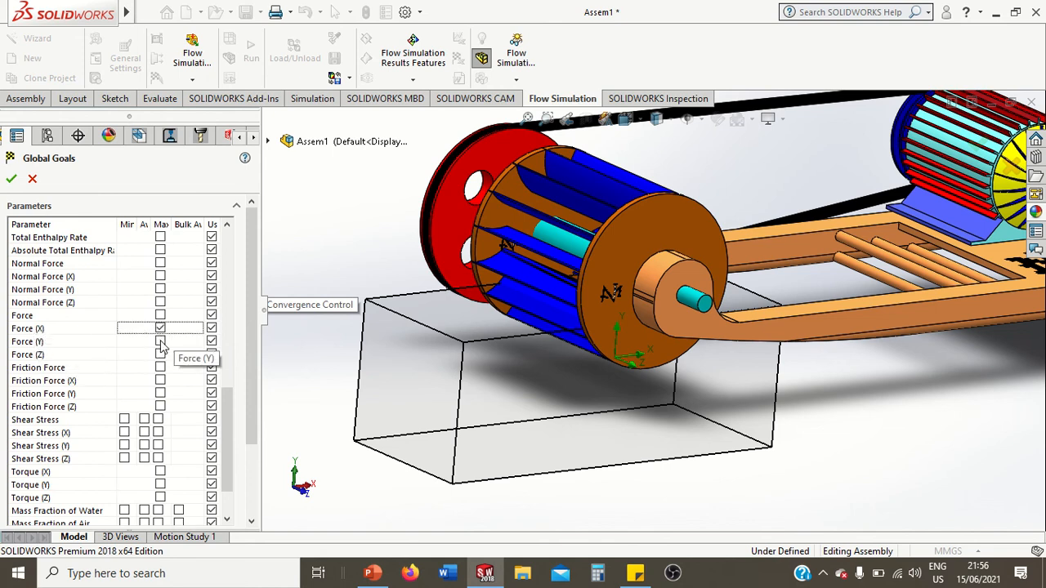
{"action": "left_click", "coordinate": [160, 342]}
{"action": "left_click", "coordinate": [161, 355]}
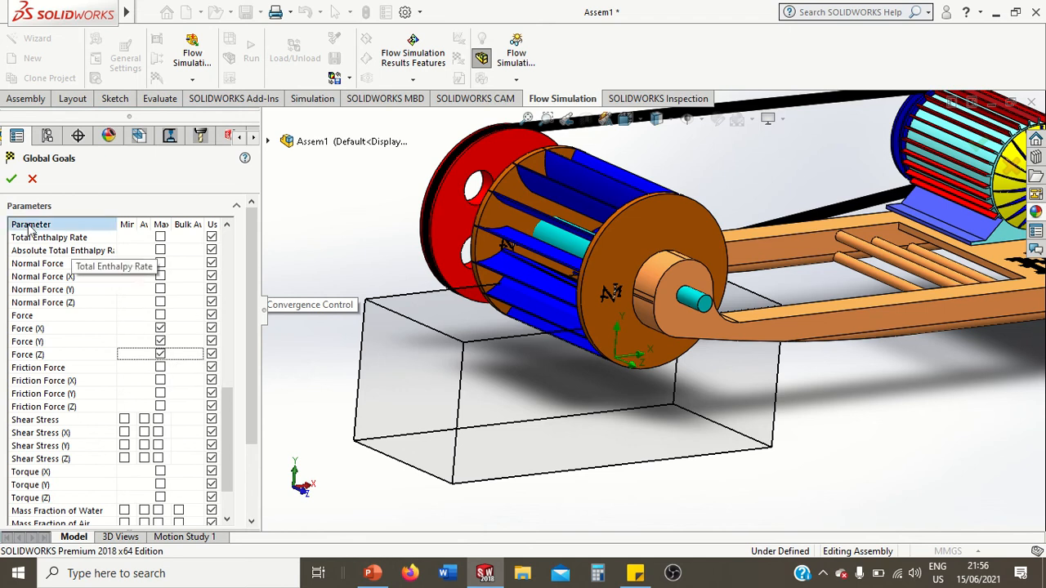
{"action": "left_click", "coordinate": [11, 180]}
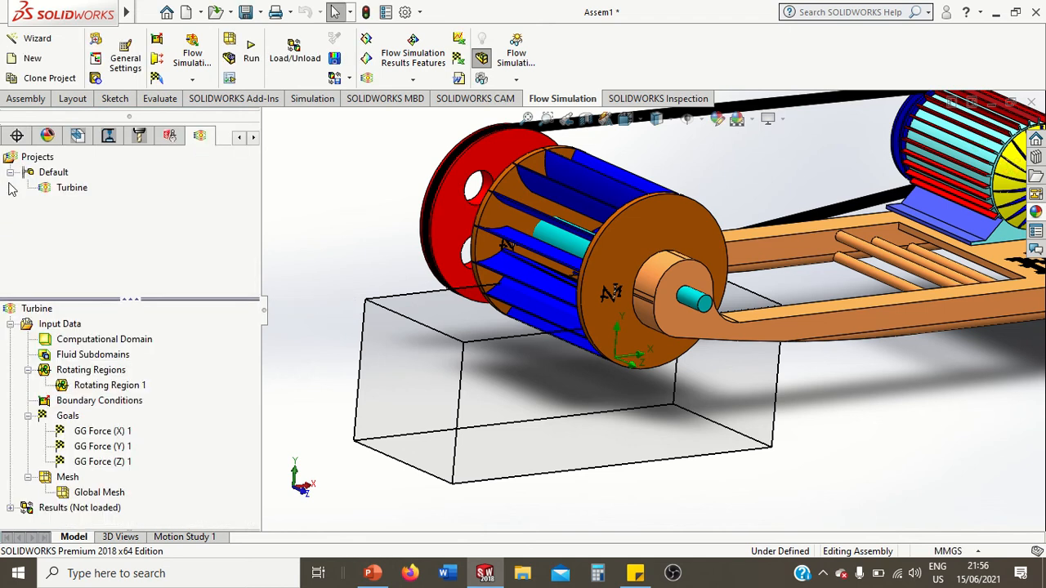
Run the Turbine project as a new calculation on this computer using 4 cores.
{"action": "middle_click_drag", "start_coordinate": [321, 216], "coordinate": [330, 217]}
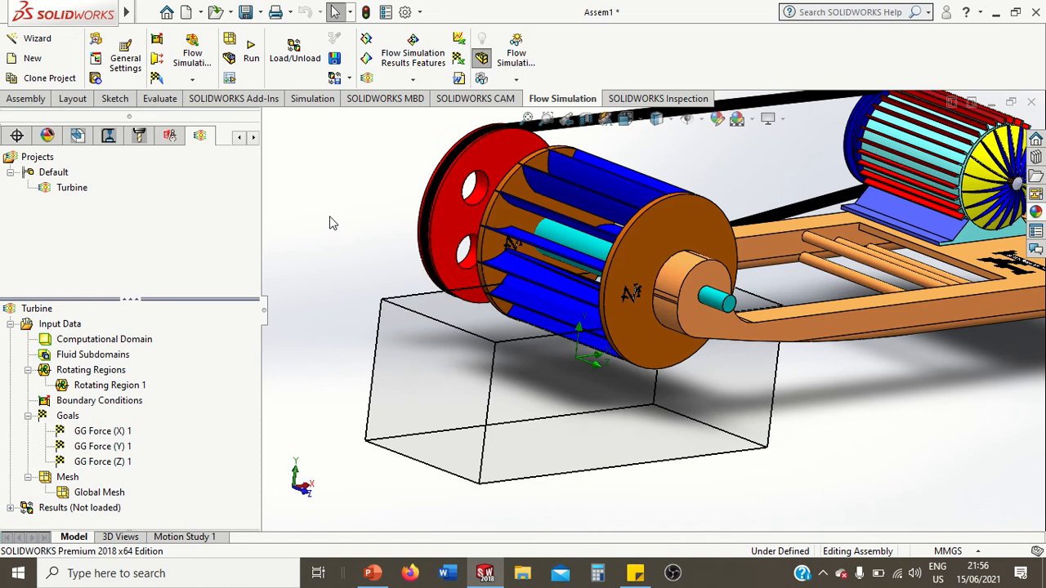
{"action": "right_click", "coordinate": [78, 190]}
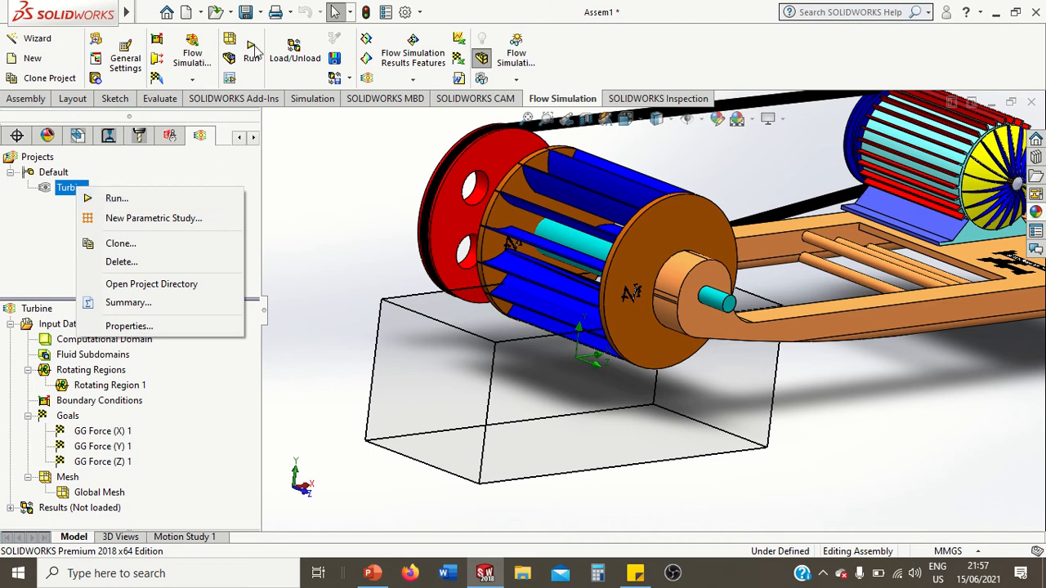
{"action": "left_click", "coordinate": [187, 199]}
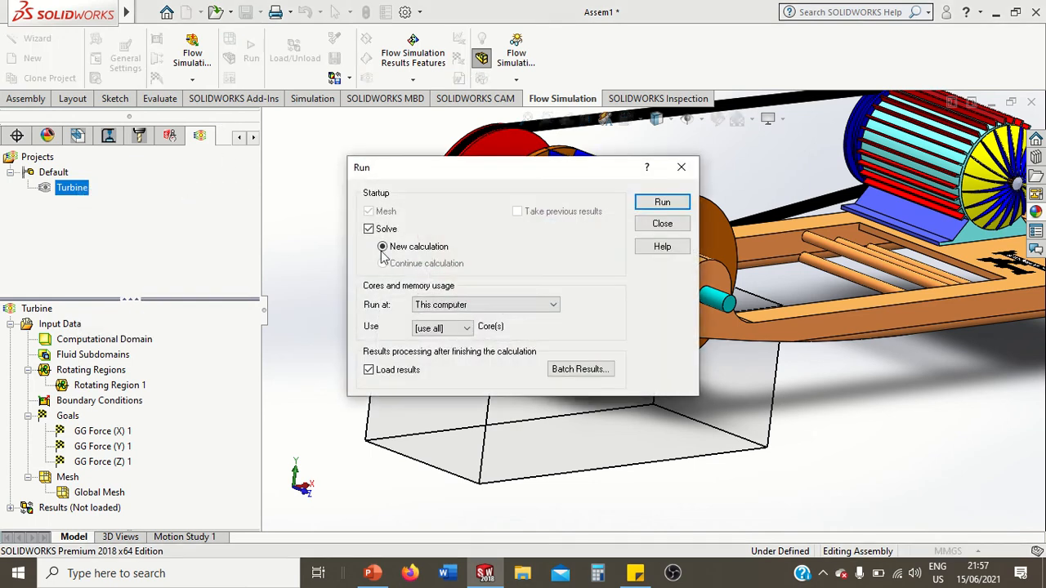
{"action": "left_click", "coordinate": [530, 304]}
{"action": "left_click", "coordinate": [541, 329]}
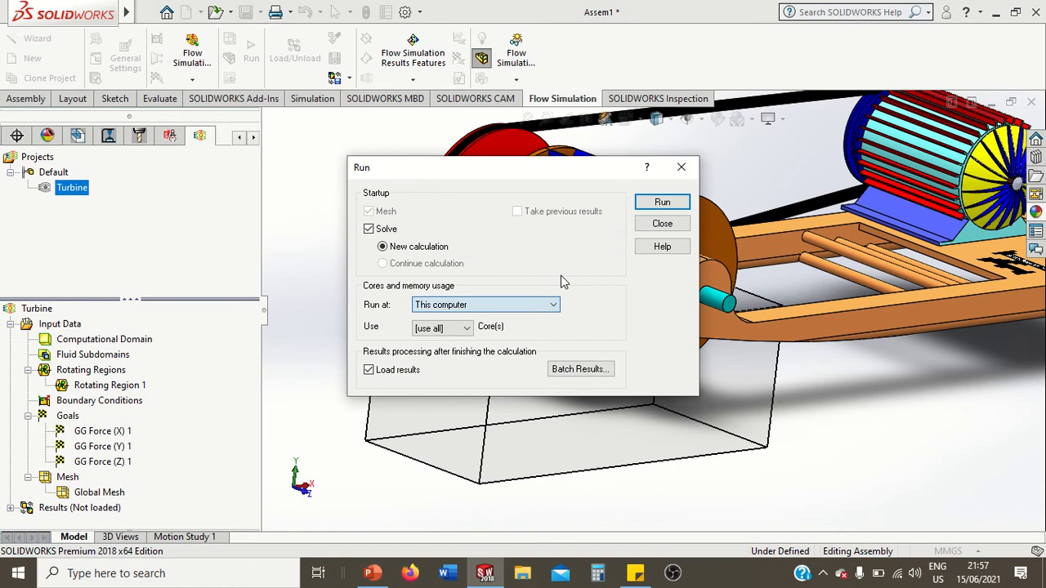
{"action": "left_click", "coordinate": [466, 328]}
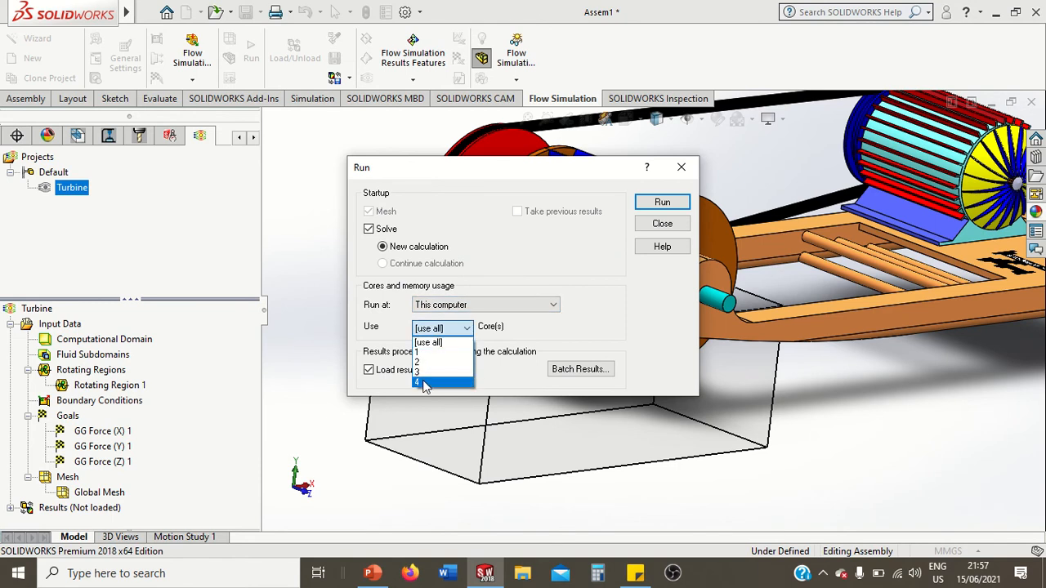
{"action": "left_click", "coordinate": [424, 384]}
{"action": "left_click", "coordinate": [643, 204]}
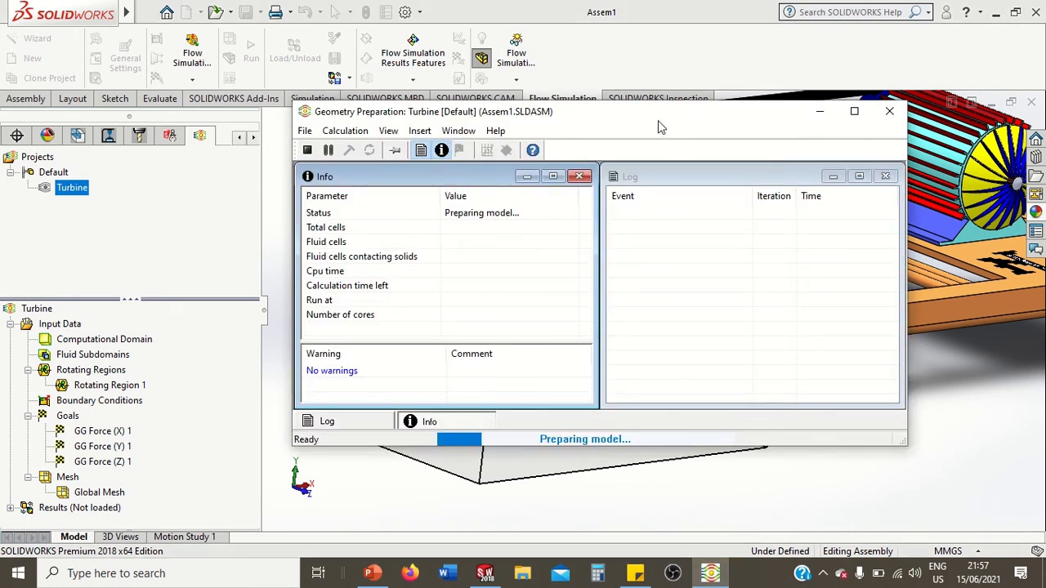
Wait for the solver to finish the Turbine calculation and close the solver window.
{"action": "left_click_drag", "start_coordinate": [668, 124], "coordinate": [664, 141]}
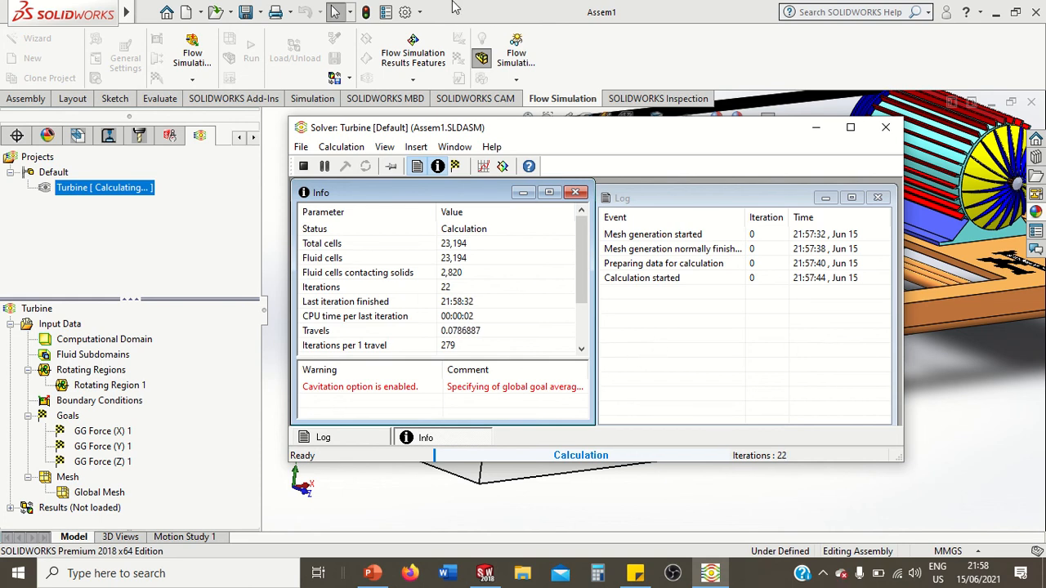
{"action": "mouse_move", "coordinate": [455, 6]}
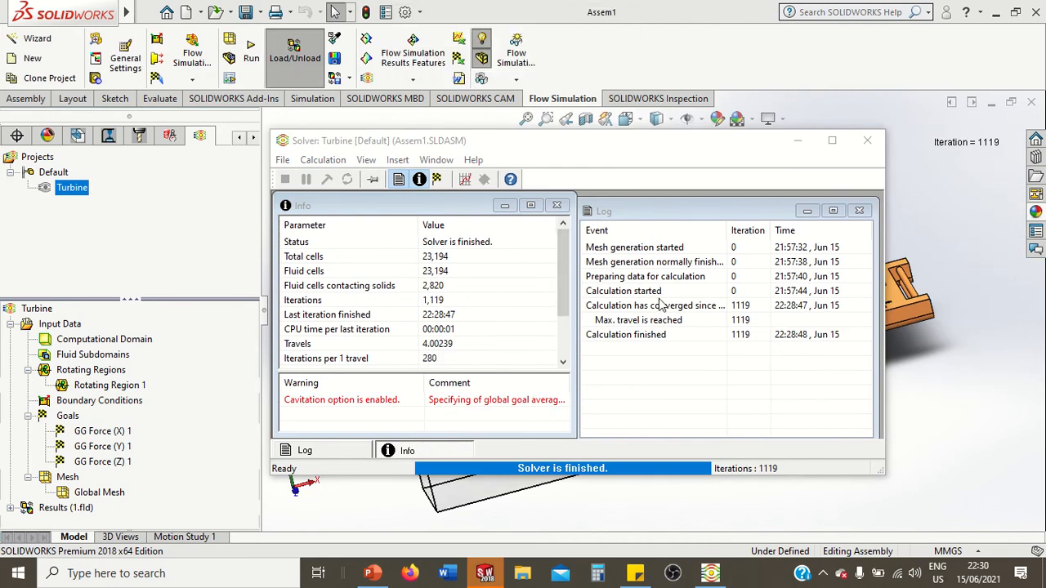
{"action": "left_click", "coordinate": [867, 143]}
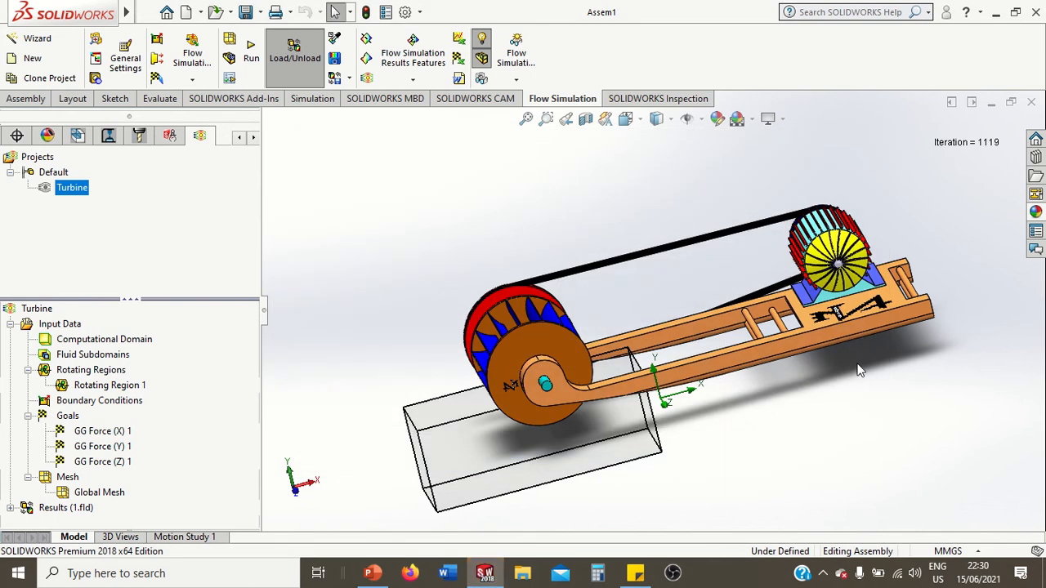
{"action": "middle_click_drag", "start_coordinate": [859, 368], "coordinate": [862, 373]}
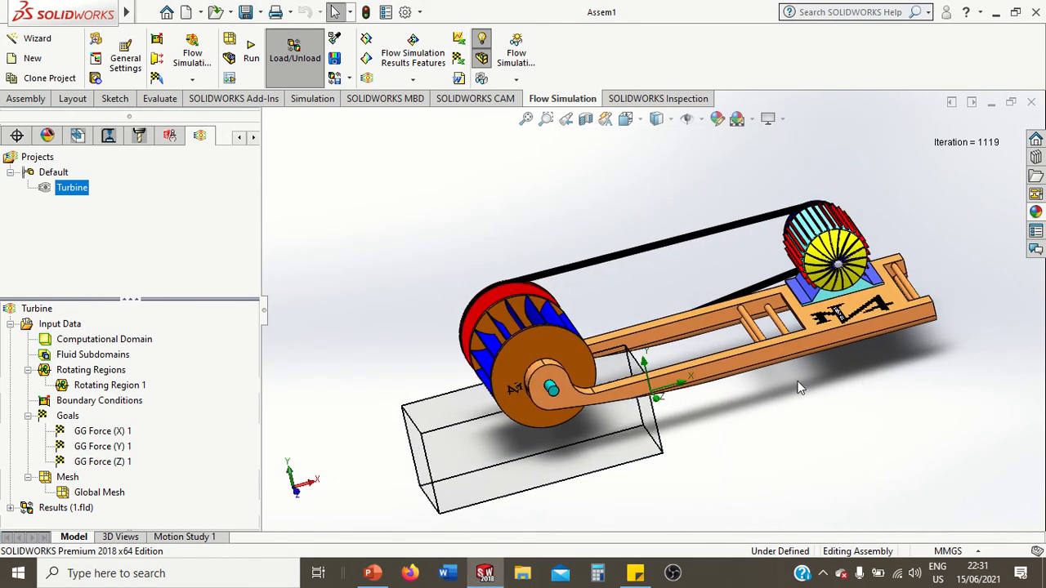
Insert a surface plot on all faces of the model showing Velocity contours.
{"action": "left_click", "coordinate": [10, 509]}
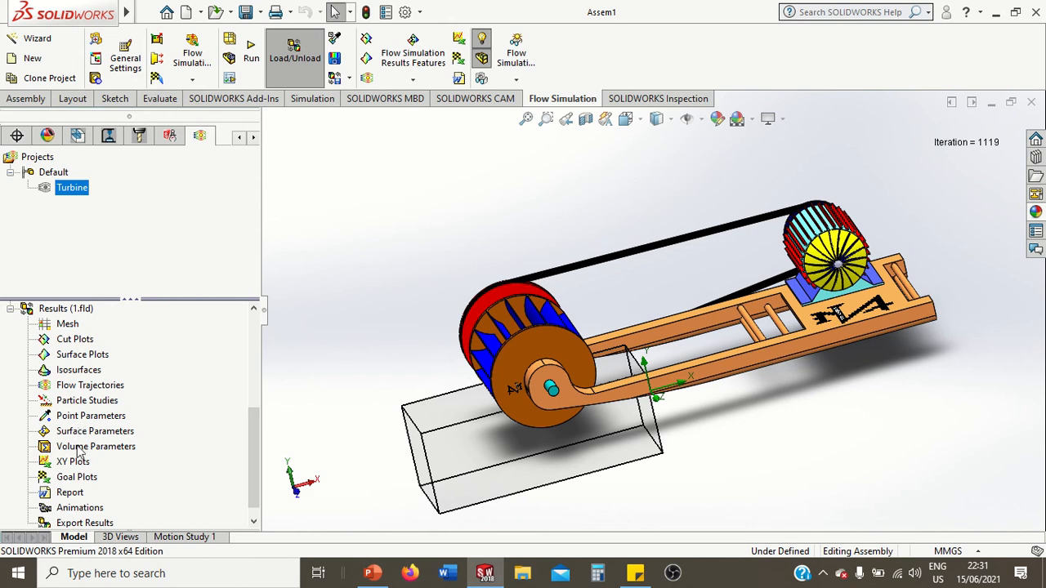
{"action": "scroll", "coordinate": [80, 452], "scroll_direction": "down", "scroll_amount": 1}
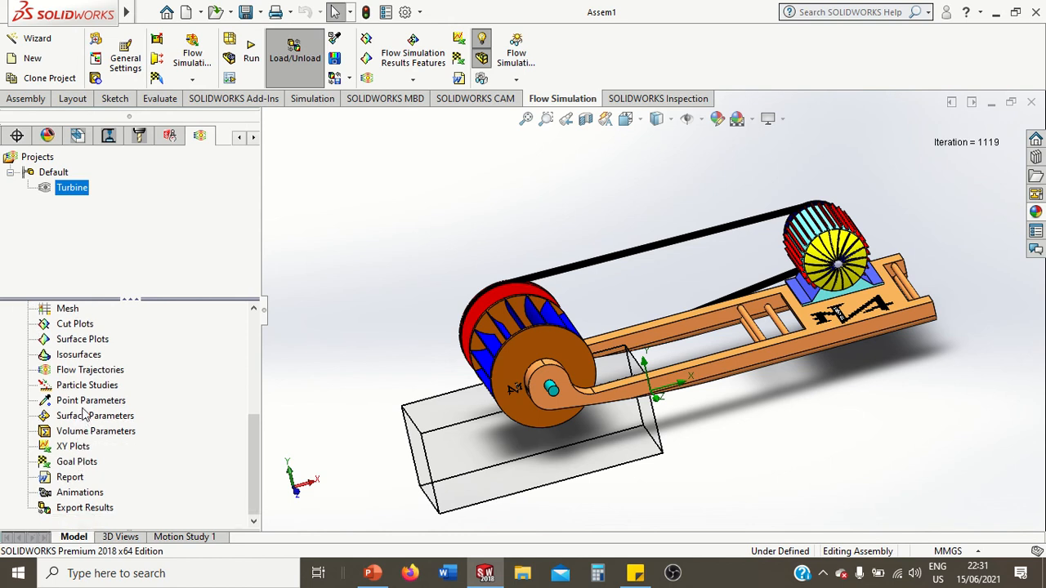
{"action": "scroll", "coordinate": [84, 418], "scroll_direction": "up", "scroll_amount": 1}
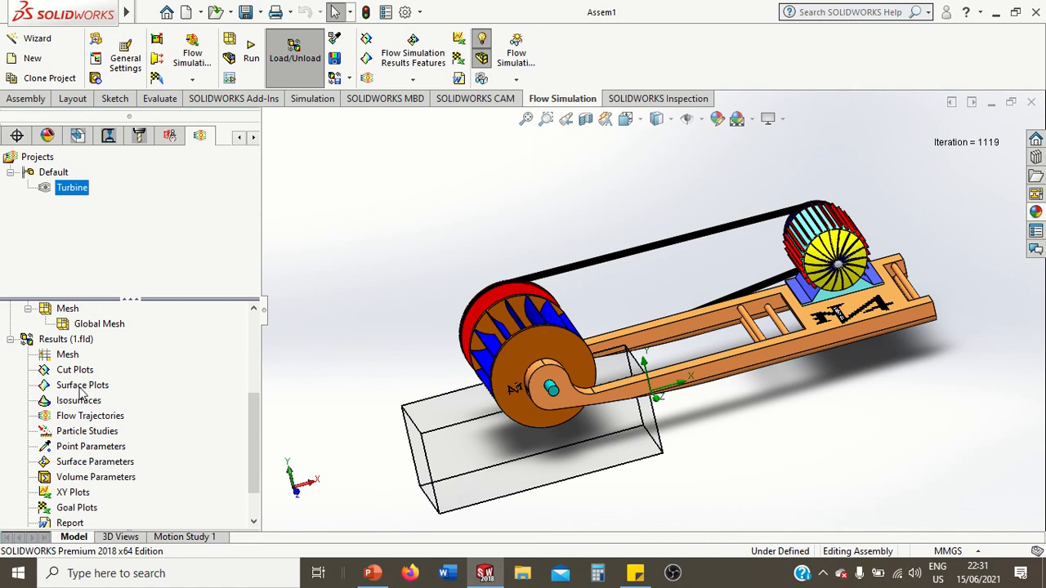
{"action": "right_click", "coordinate": [81, 394]}
{"action": "left_click", "coordinate": [104, 399]}
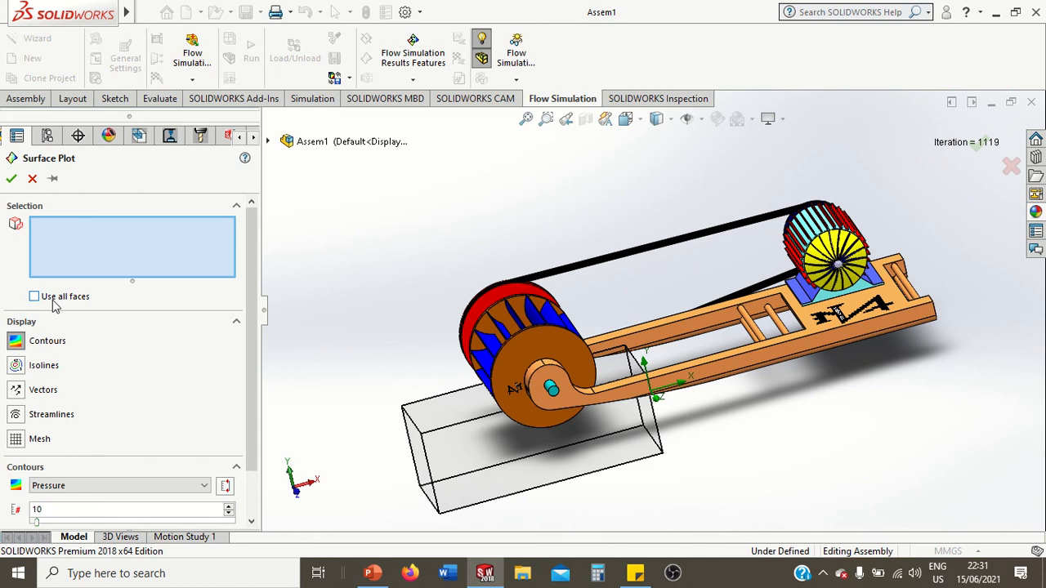
{"action": "left_click", "coordinate": [35, 296]}
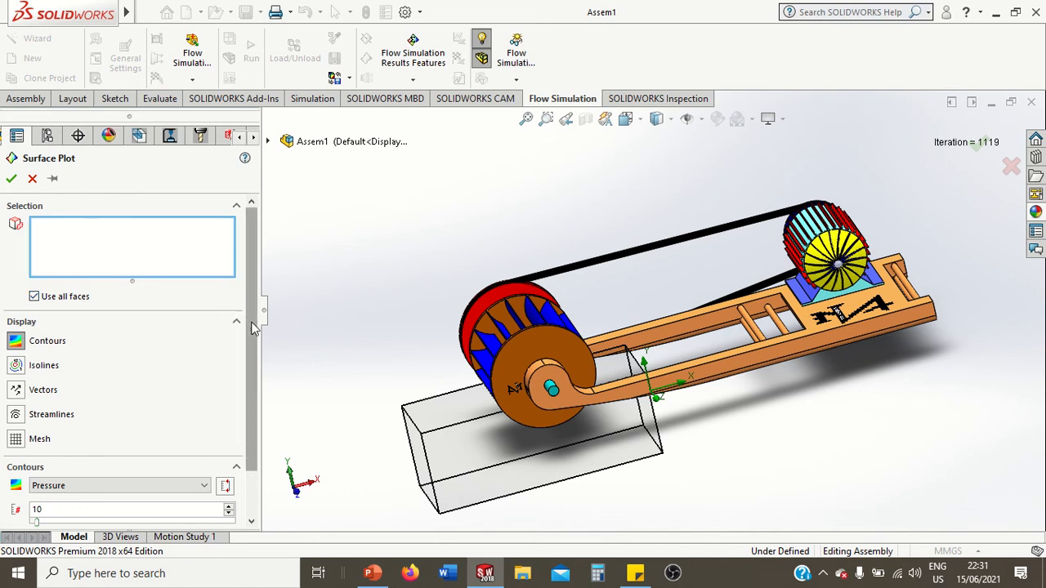
{"action": "scroll", "coordinate": [254, 384], "scroll_direction": "down", "scroll_amount": 2}
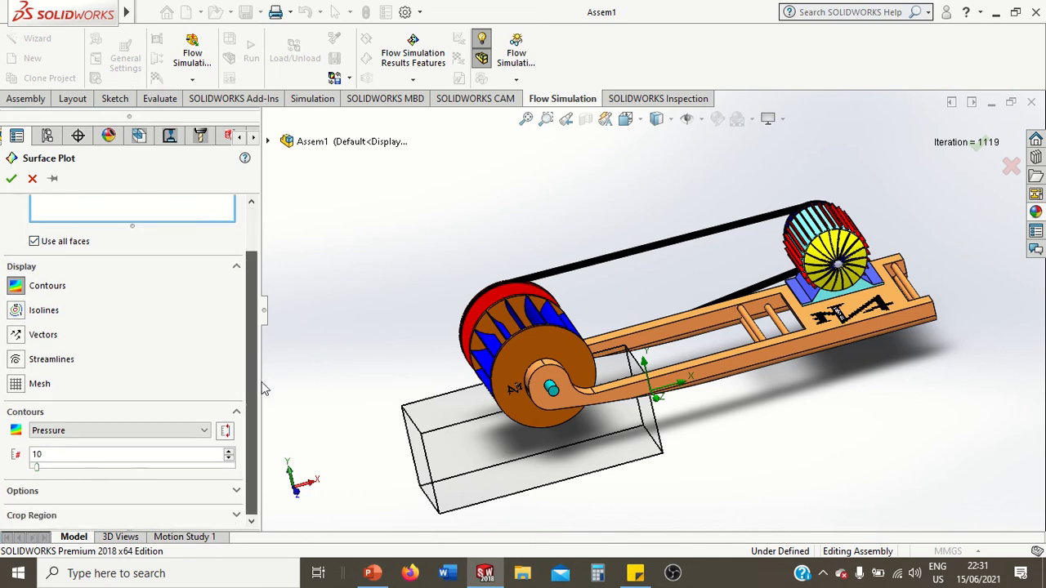
{"action": "left_click", "coordinate": [66, 436]}
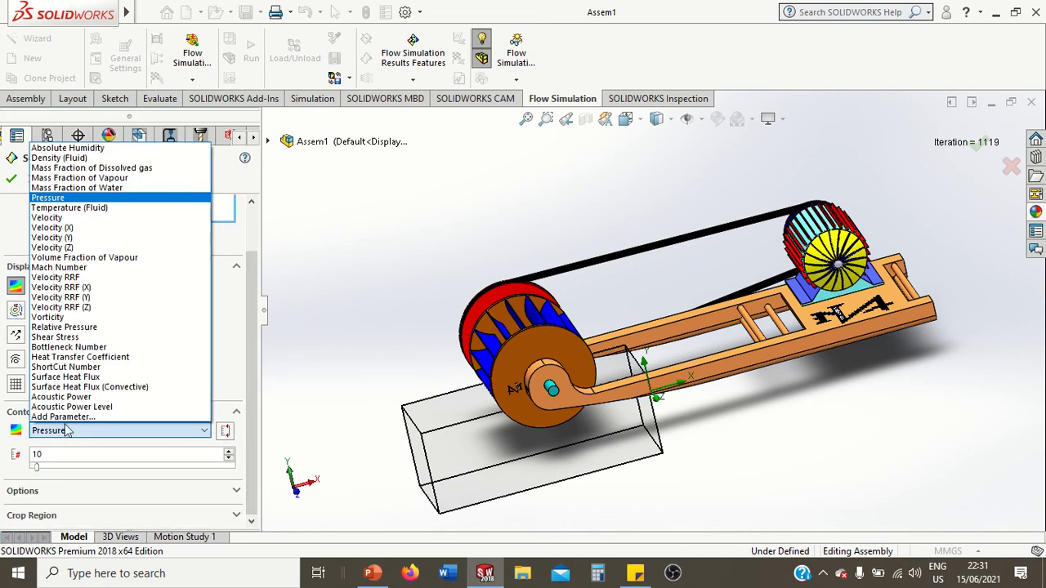
{"action": "left_click", "coordinate": [64, 214]}
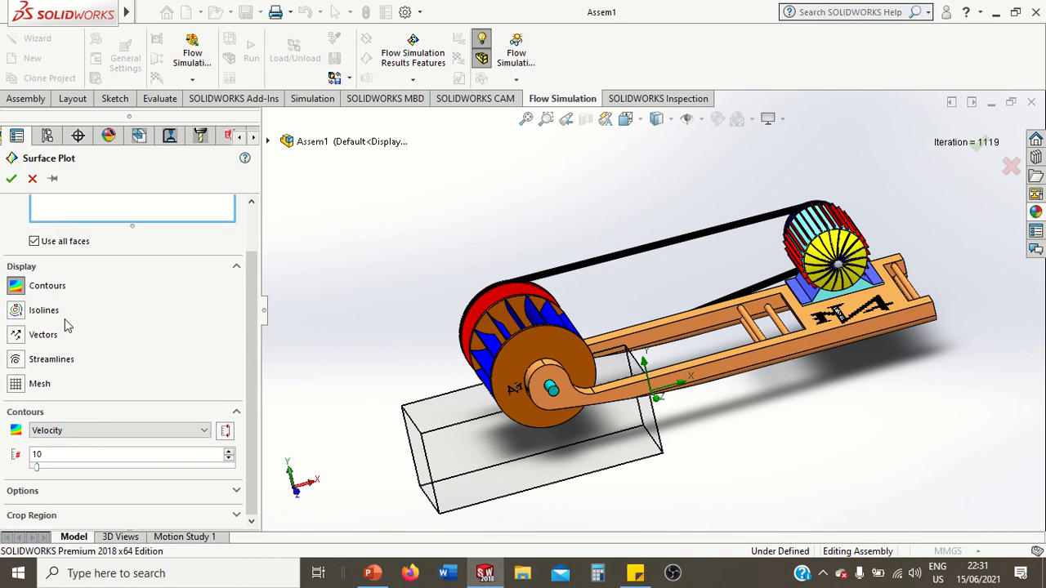
{"action": "left_click", "coordinate": [11, 180]}
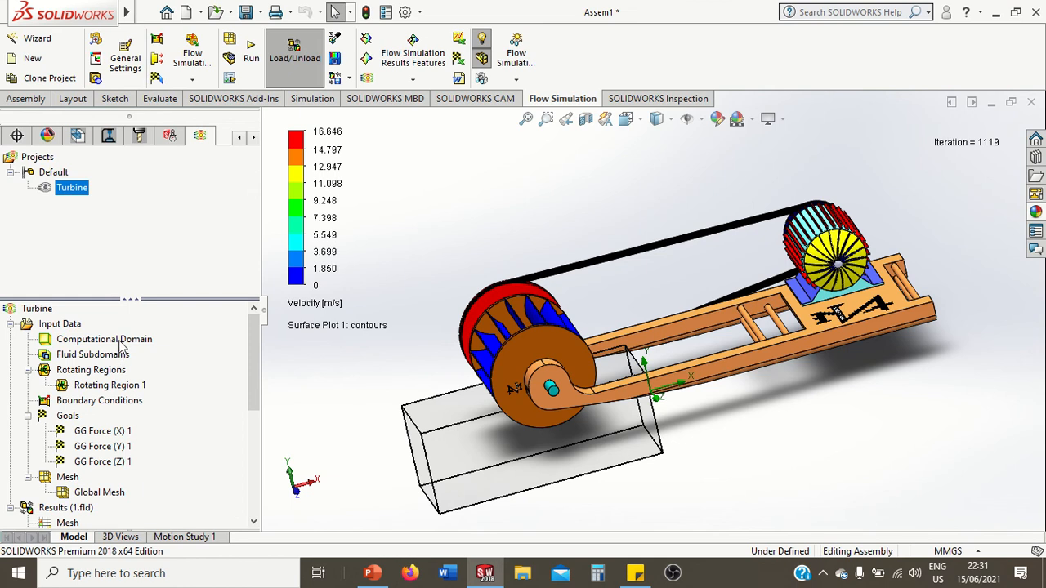
Hide the computational domain and the velocity surface plot.
{"action": "right_click", "coordinate": [121, 343]}
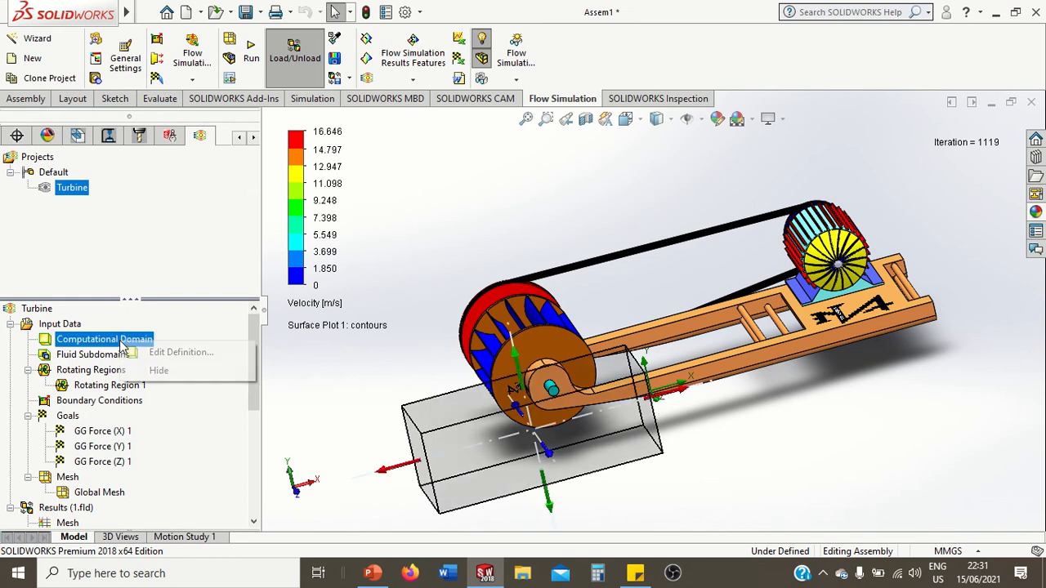
{"action": "left_click", "coordinate": [143, 370]}
{"action": "scroll", "coordinate": [124, 378], "scroll_direction": "down", "scroll_amount": 4}
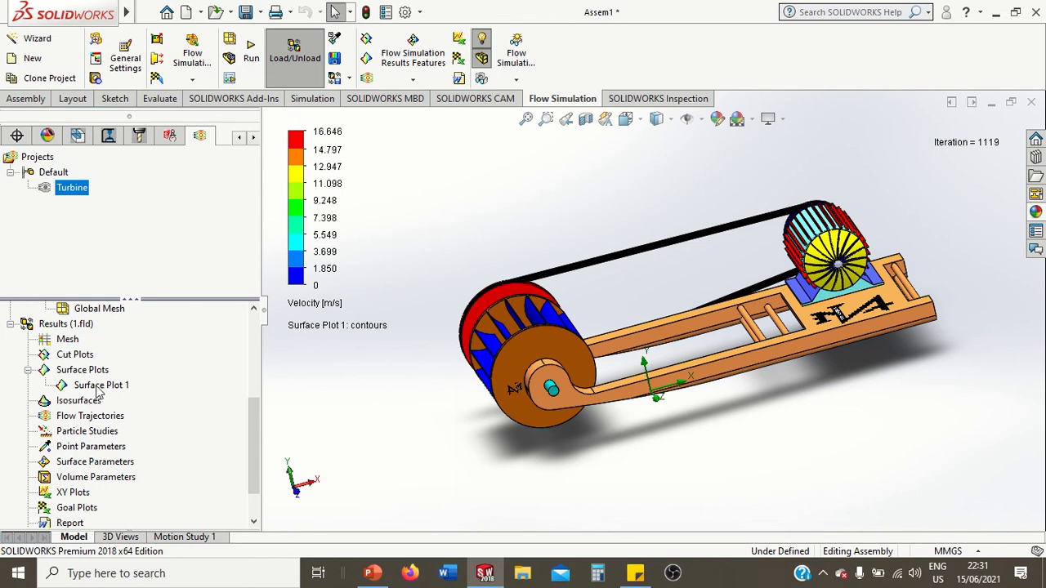
{"action": "left_click", "coordinate": [99, 386]}
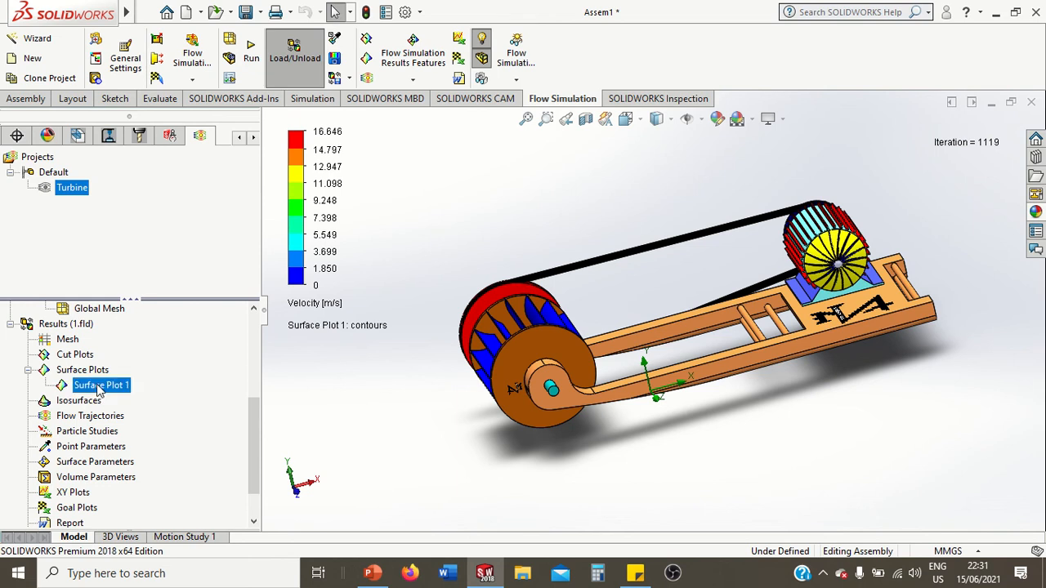
{"action": "right_click", "coordinate": [99, 386]}
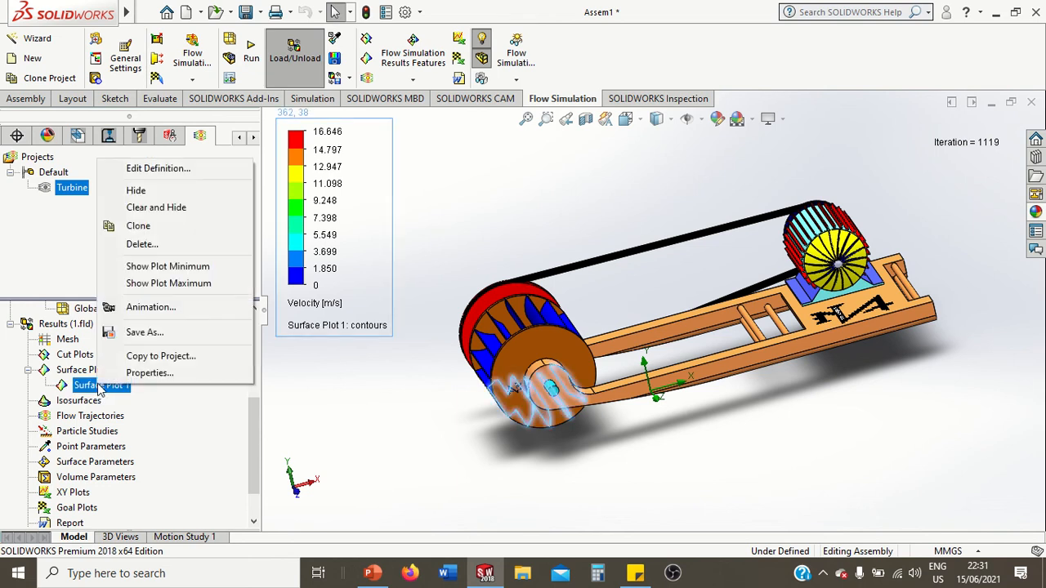
{"action": "left_click", "coordinate": [159, 199]}
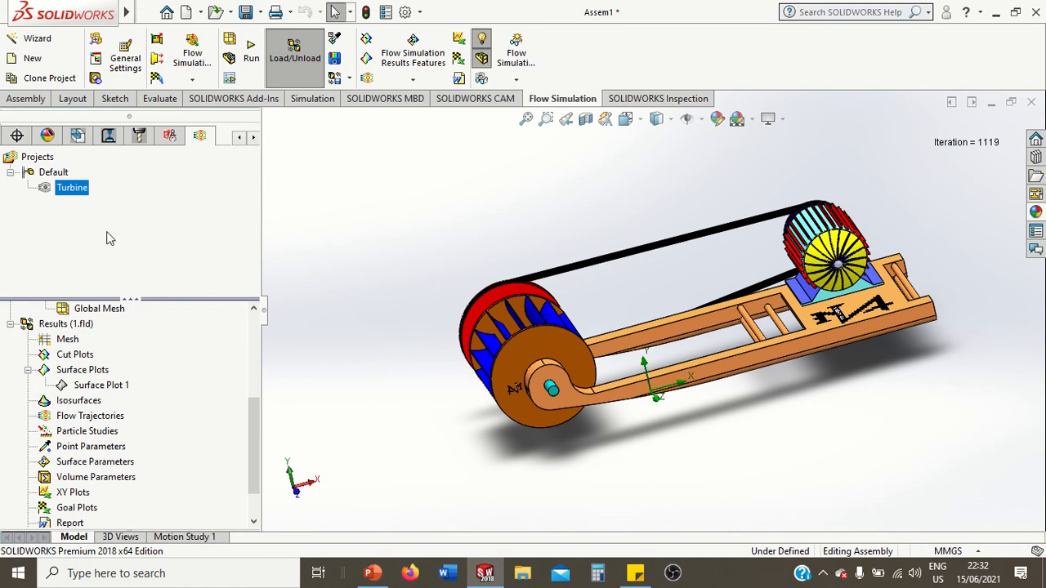
{"action": "left_click", "coordinate": [26, 99]}
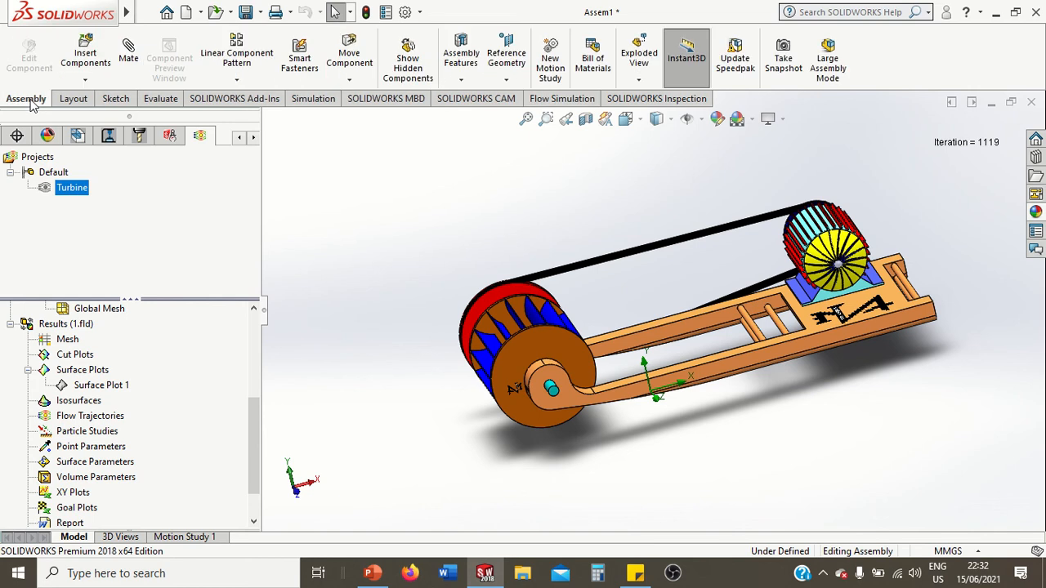
{"action": "left_click", "coordinate": [510, 72]}
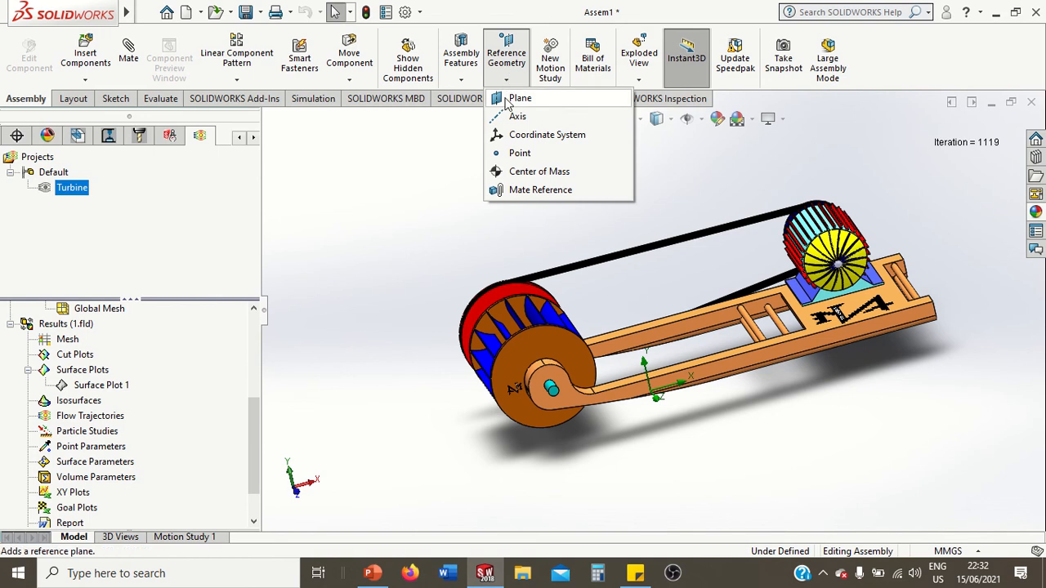
{"action": "left_click", "coordinate": [506, 98]}
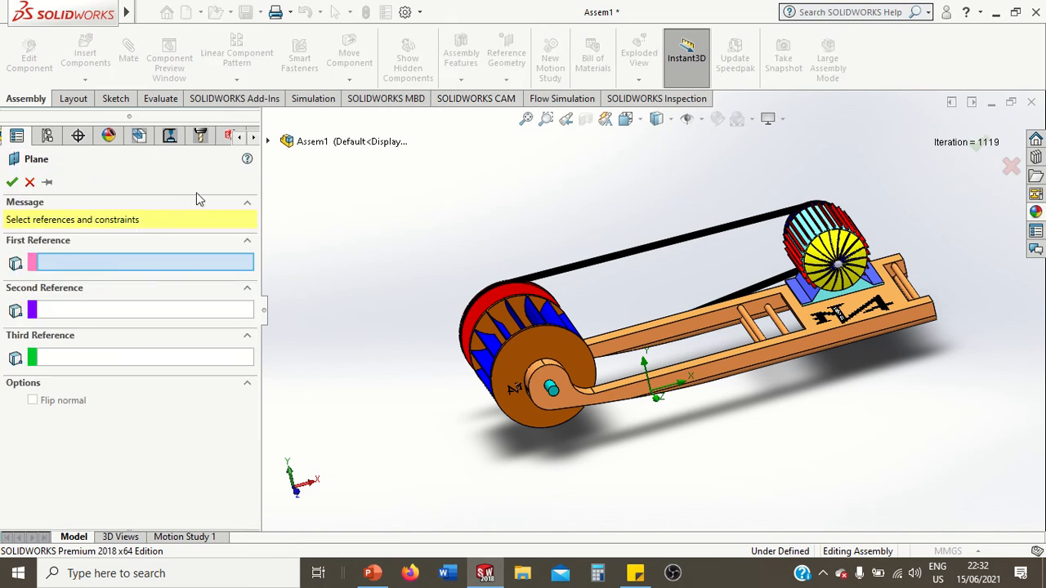
{"action": "left_click", "coordinate": [269, 143]}
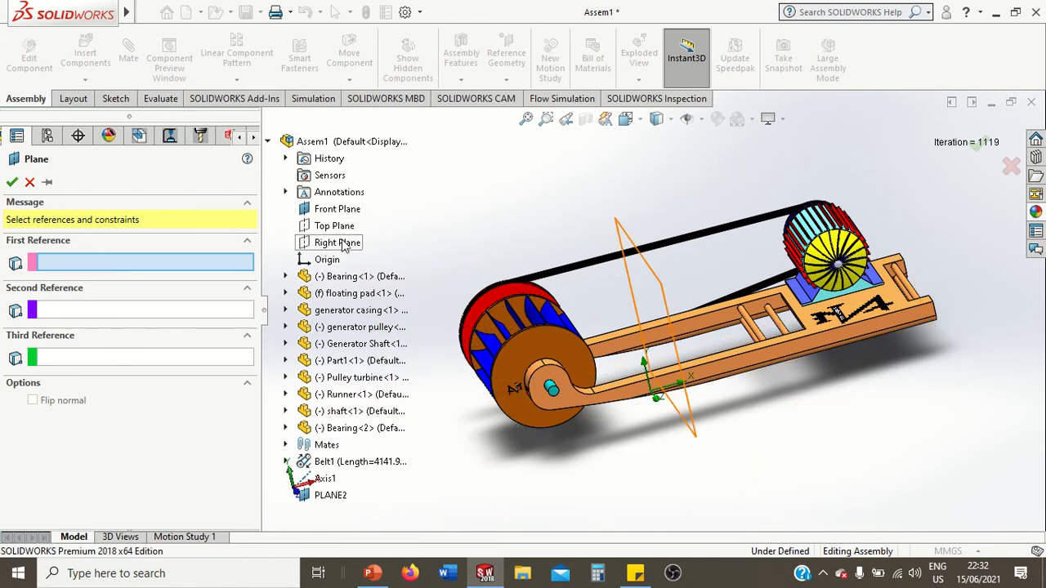
{"action": "left_click", "coordinate": [345, 245]}
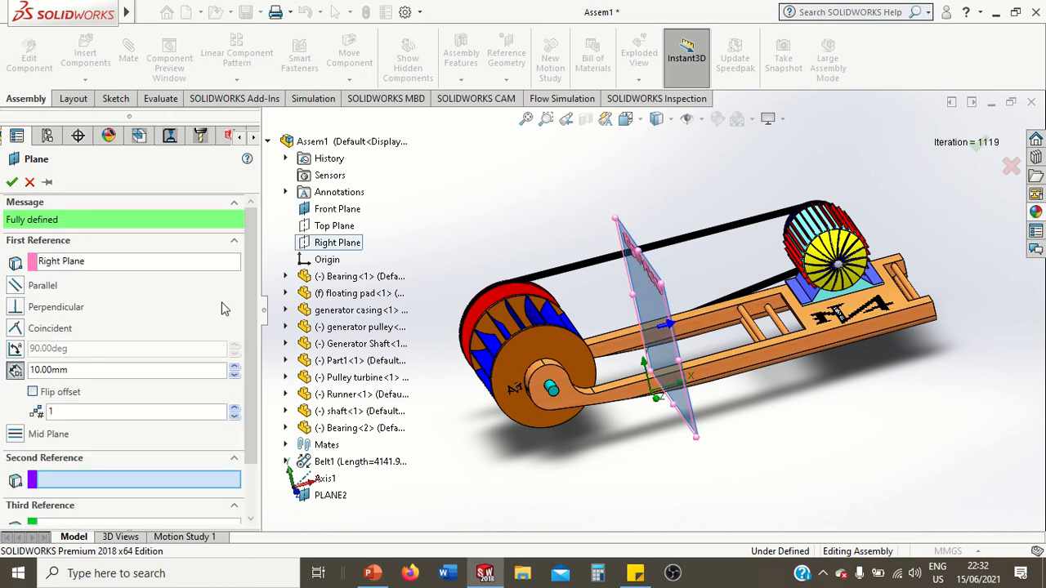
{"action": "left_click_drag", "start_coordinate": [249, 347], "coordinate": [249, 425]}
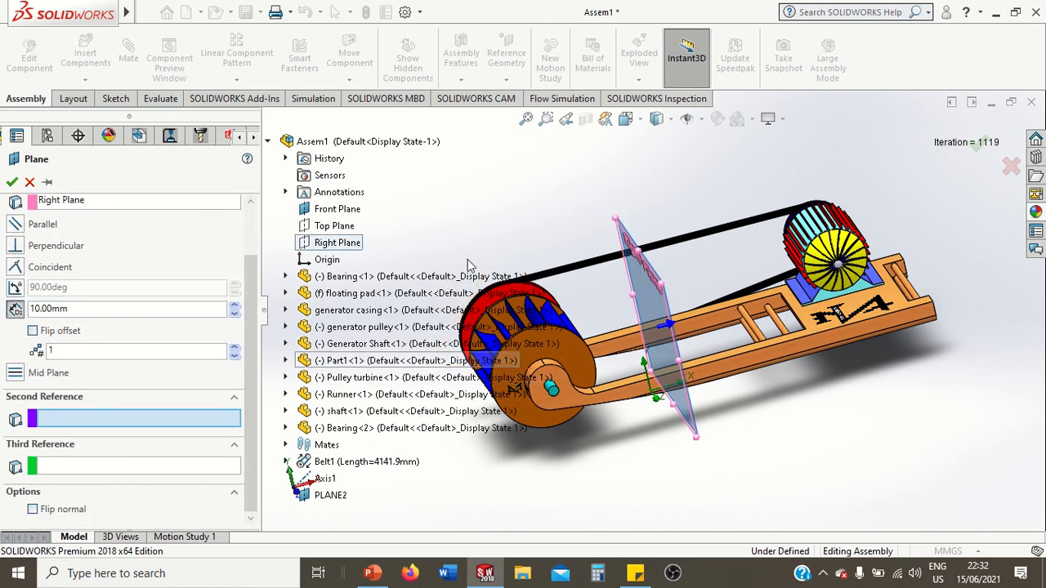
{"action": "middle_click_drag", "start_coordinate": [467, 259], "coordinate": [501, 235]}
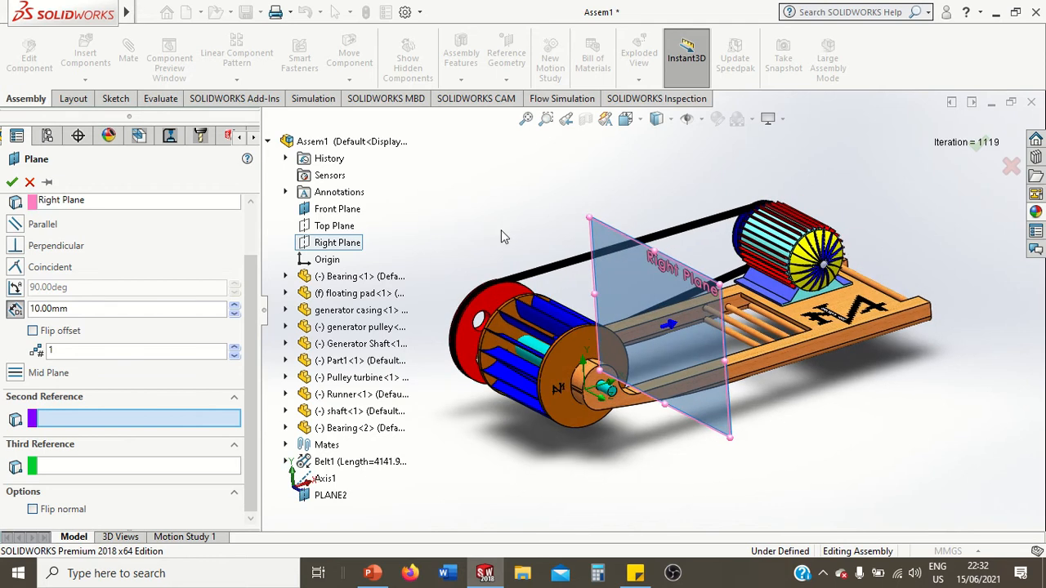
{"action": "scroll", "coordinate": [528, 325], "scroll_direction": "down", "scroll_amount": 4}
{"action": "scroll", "coordinate": [527, 325], "scroll_direction": "down", "scroll_amount": 1}
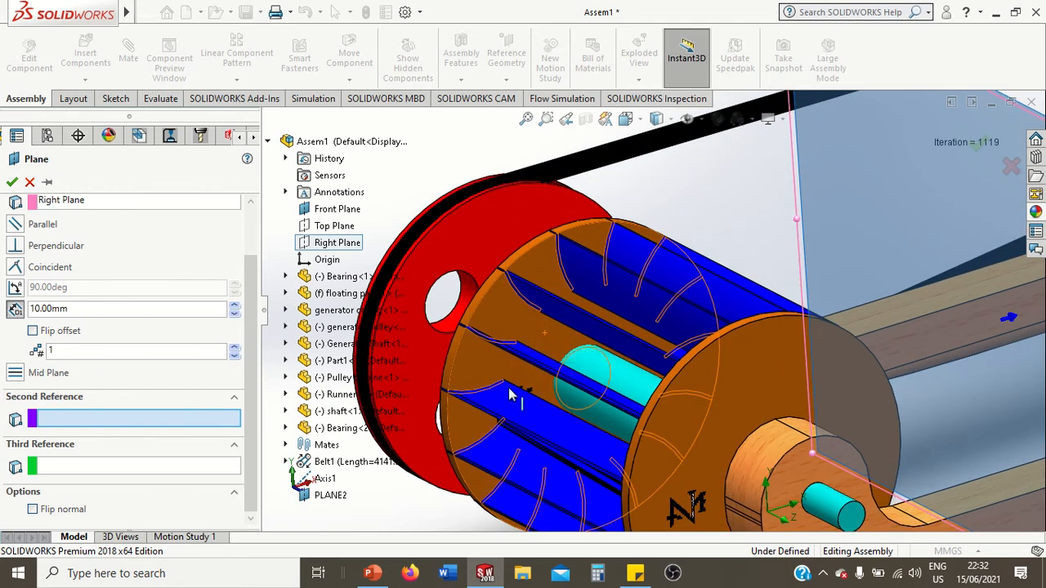
{"action": "scroll", "coordinate": [501, 414], "scroll_direction": "down", "scroll_amount": 1}
{"action": "scroll", "coordinate": [501, 414], "scroll_direction": "up", "scroll_amount": 1}
{"action": "scroll", "coordinate": [501, 417], "scroll_direction": "down", "scroll_amount": 1}
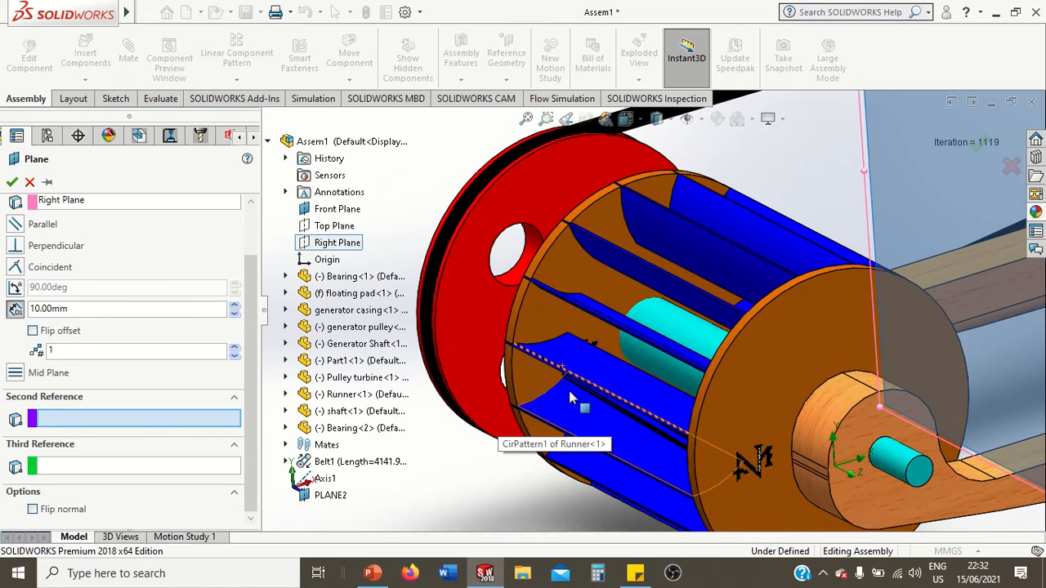
{"action": "scroll", "coordinate": [601, 426], "scroll_direction": "down", "scroll_amount": 1}
{"action": "scroll", "coordinate": [601, 426], "scroll_direction": "down", "scroll_amount": 1}
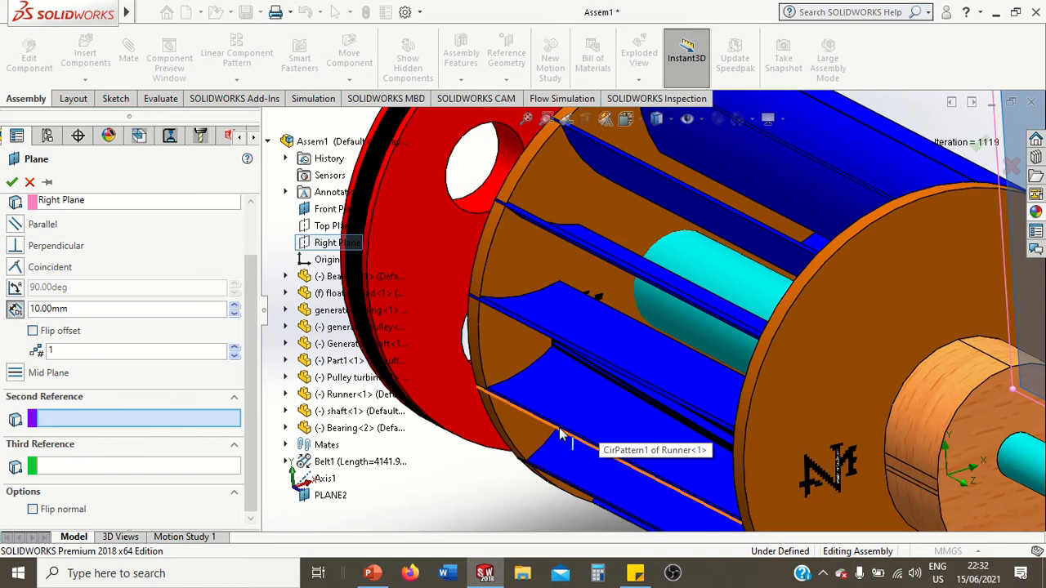
{"action": "scroll", "coordinate": [557, 430], "scroll_direction": "down", "scroll_amount": 1}
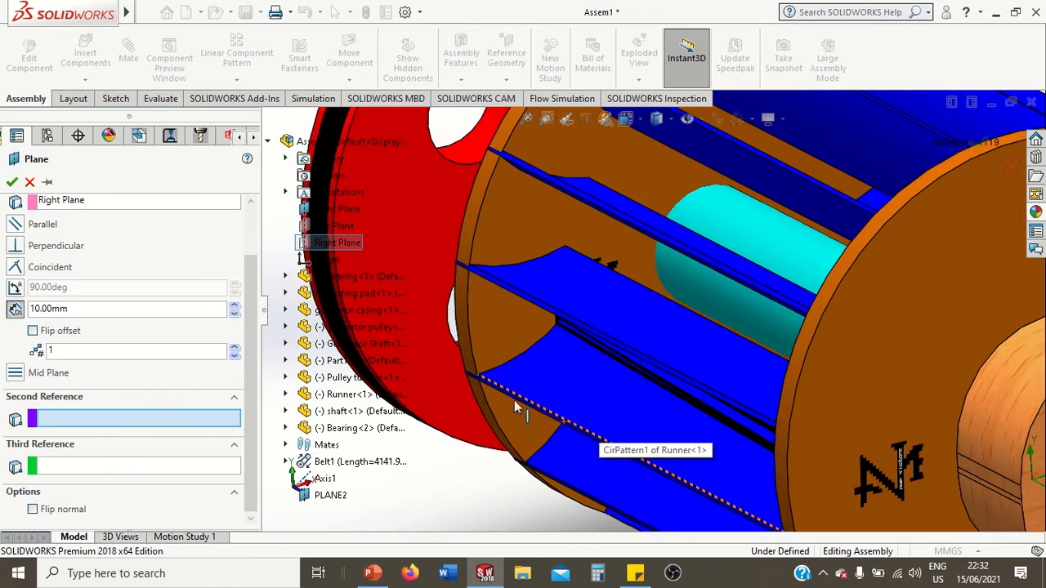
{"action": "left_click", "coordinate": [478, 380]}
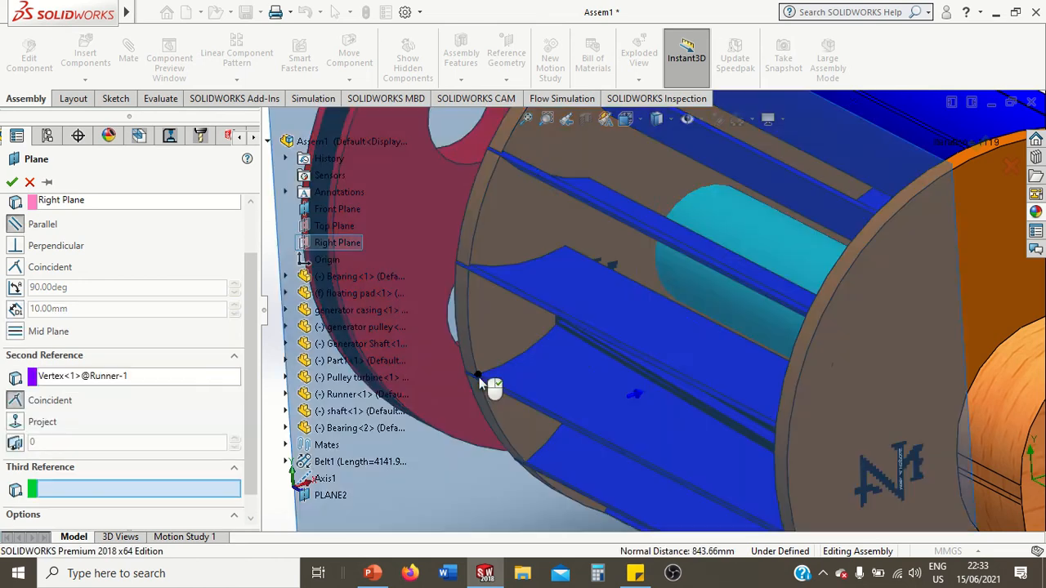
{"action": "scroll", "coordinate": [482, 383], "scroll_direction": "up", "scroll_amount": 3}
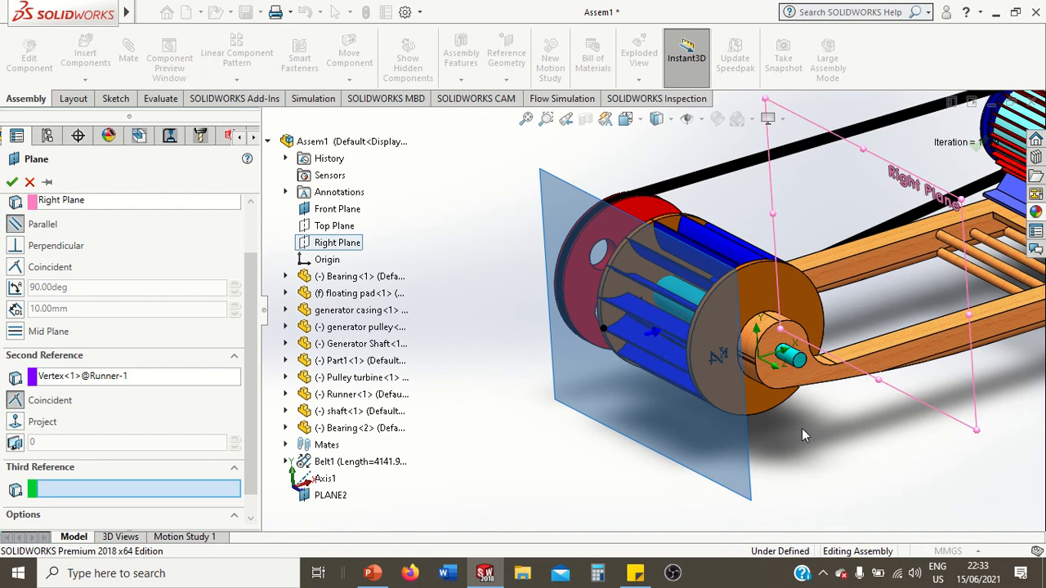
{"action": "mouse_move", "coordinate": [803, 434]}
{"action": "middle_mouse_down"}
{"action": "mouse_move", "coordinate": [759, 433]}
{"action": "mouse_move", "coordinate": [796, 433]}
{"action": "middle_mouse_up"}
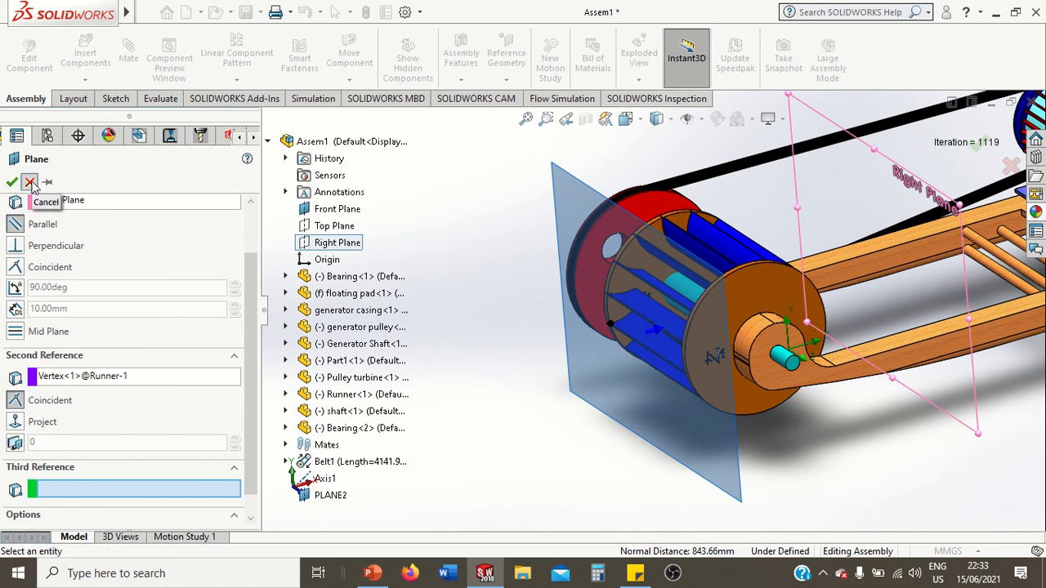
{"action": "left_click", "coordinate": [29, 182]}
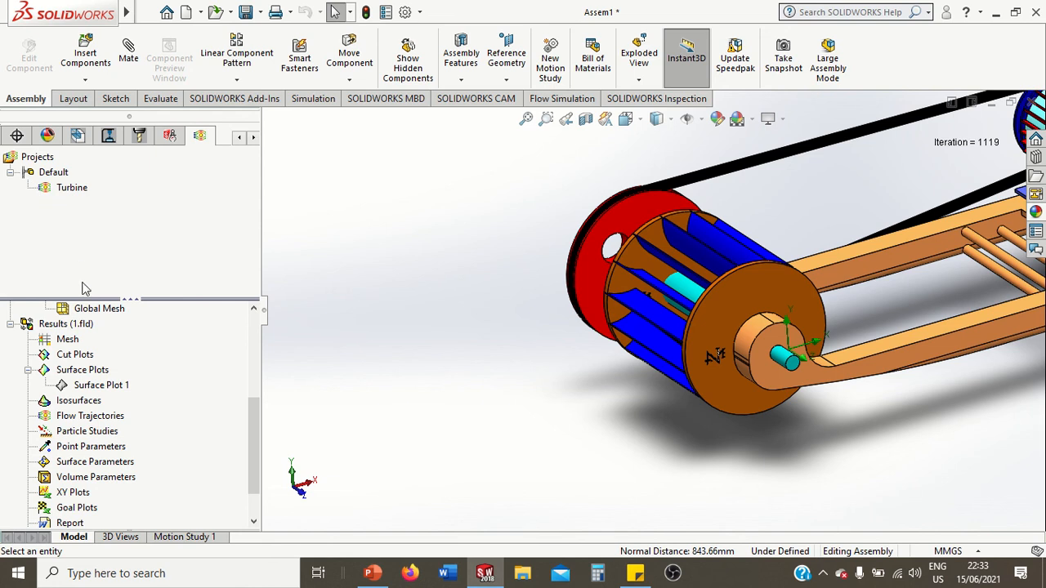
Start a new set of flow trajectories with PLANE2 as the starting reference and 500 points.
{"action": "right_click", "coordinate": [73, 419]}
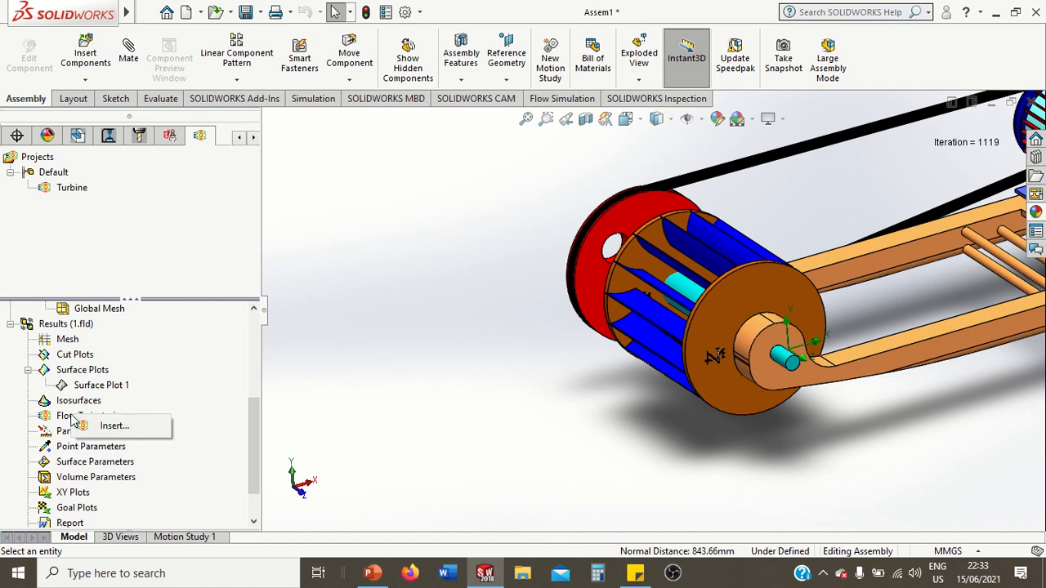
{"action": "left_click", "coordinate": [90, 423]}
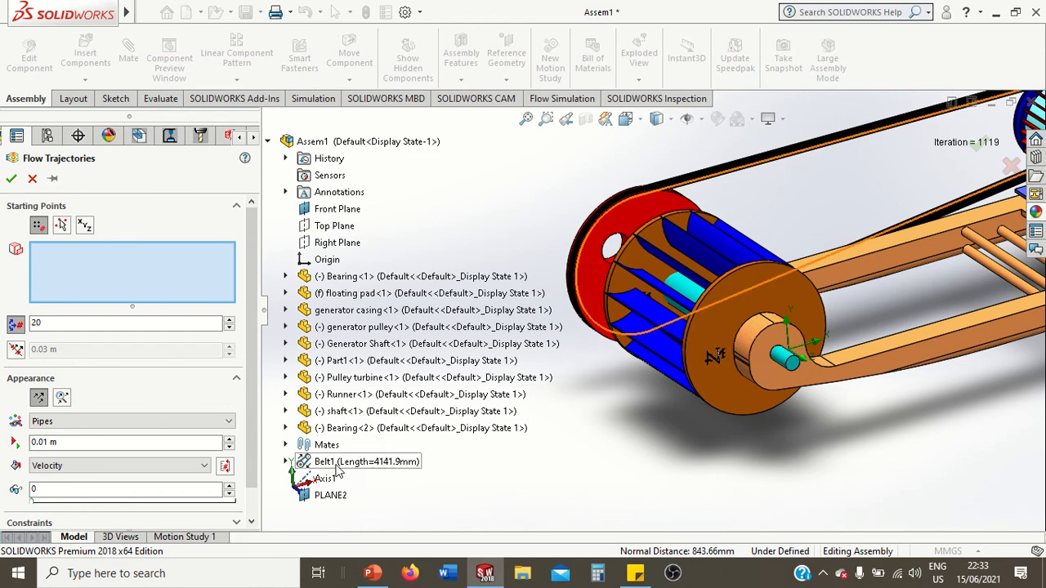
{"action": "left_click", "coordinate": [343, 500]}
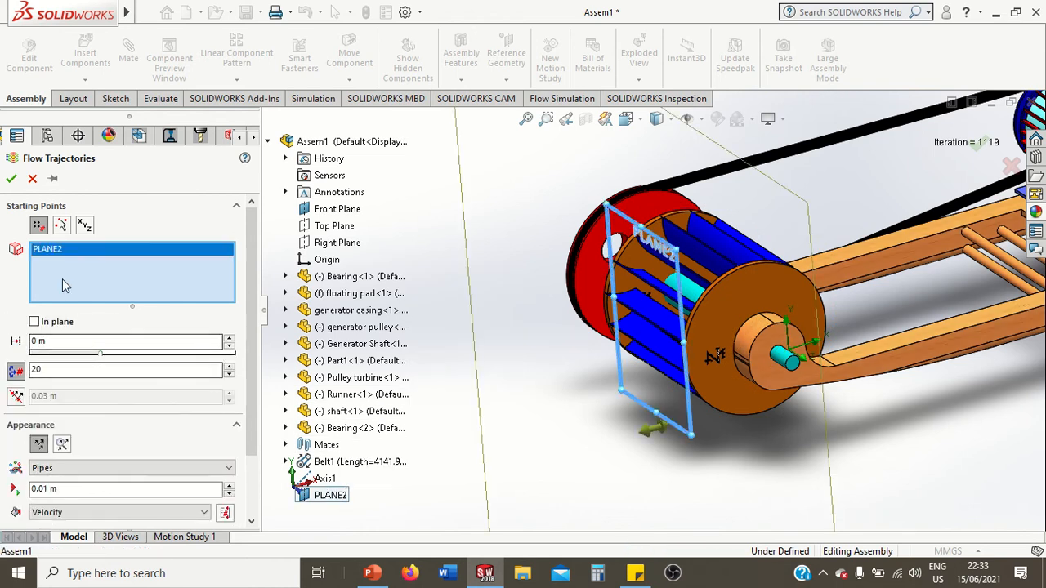
{"action": "left_click", "coordinate": [66, 369]}
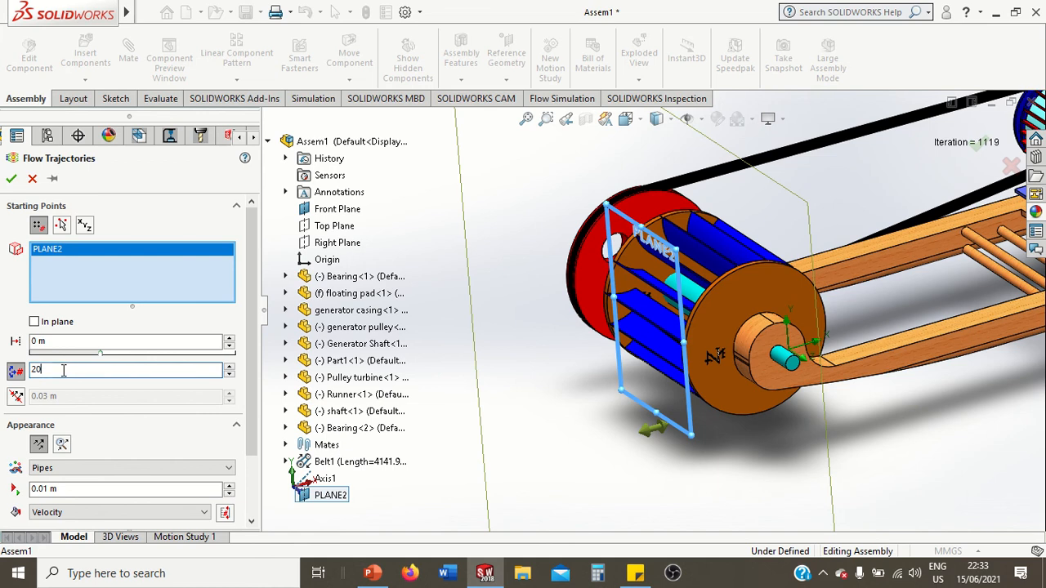
{"action": "double_click", "coordinate": [44, 367]}
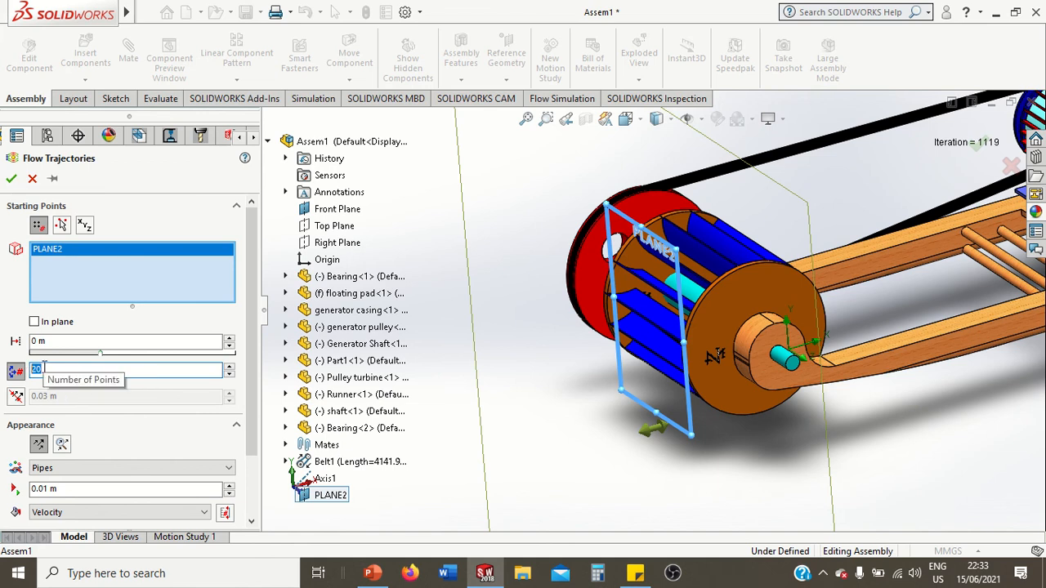
{"action": "type", "text": "500"}
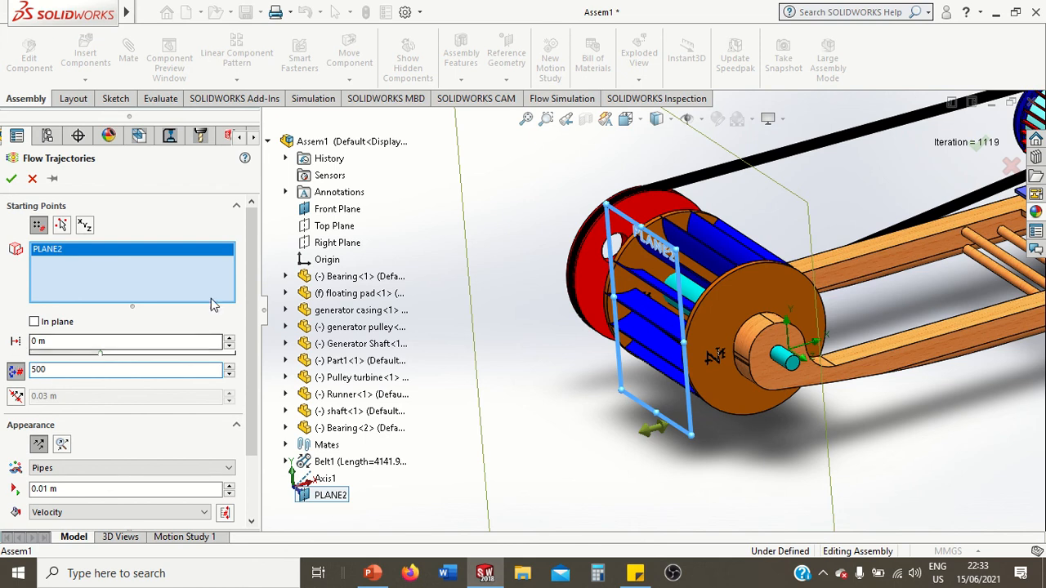
Draw the flow trajectories as Lines with a width of 1, coloured by Velocity, and create the plot.
{"action": "left_click_drag", "start_coordinate": [250, 247], "coordinate": [252, 310]}
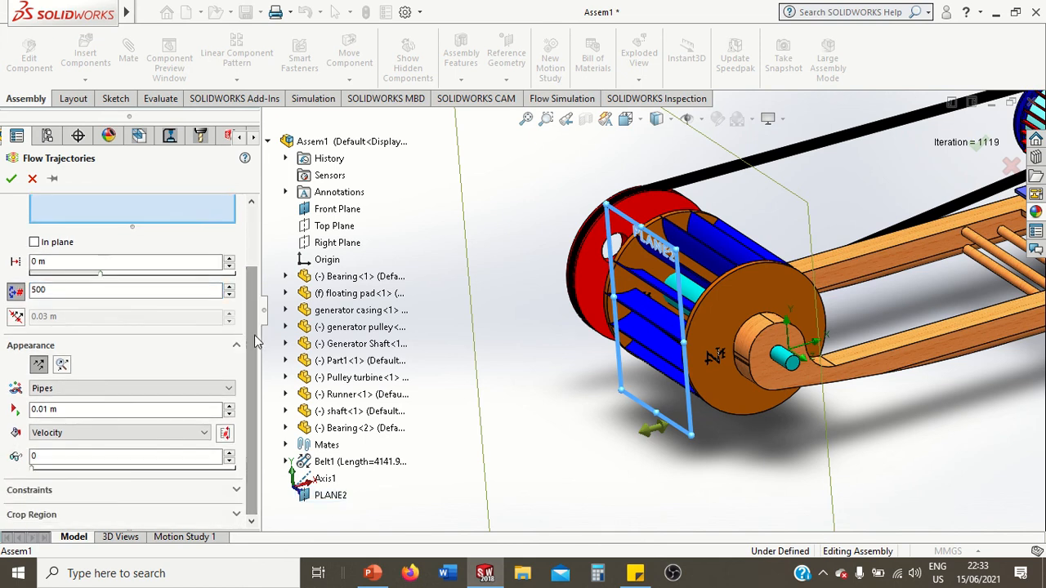
{"action": "left_click", "coordinate": [97, 394]}
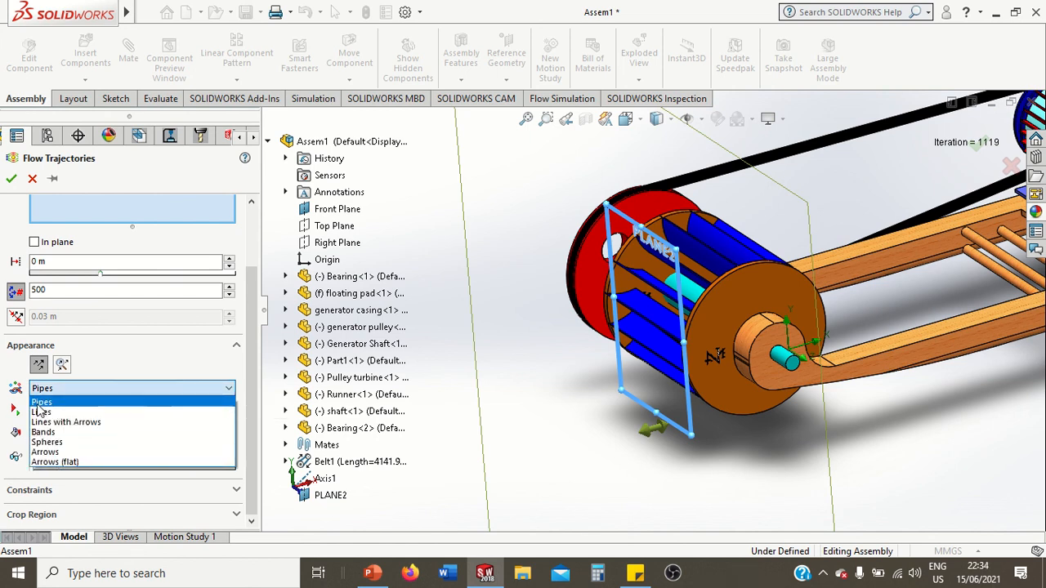
{"action": "left_click", "coordinate": [41, 412]}
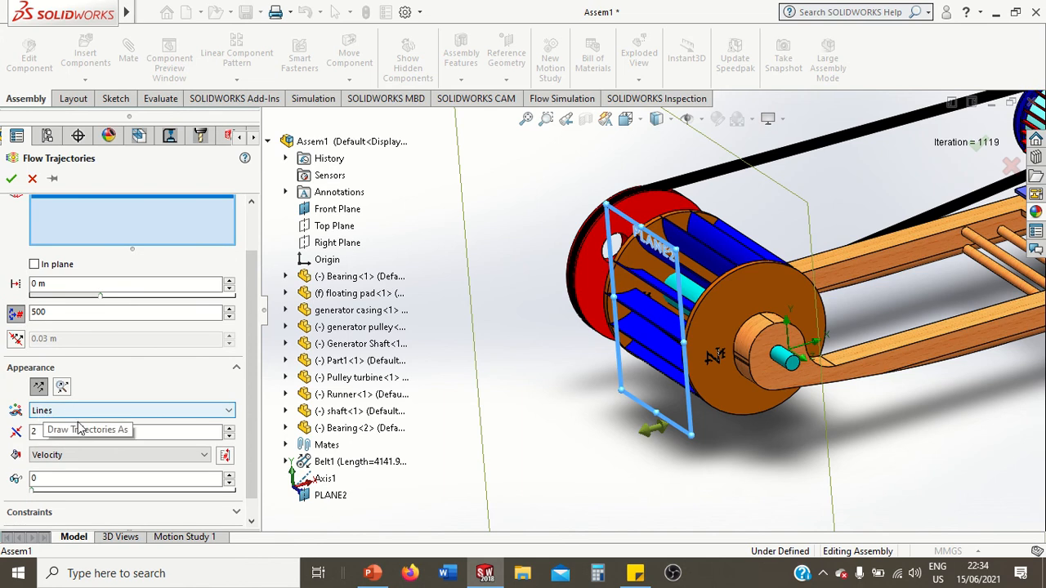
{"action": "double_click", "coordinate": [103, 432]}
{"action": "type", "text": "2"}
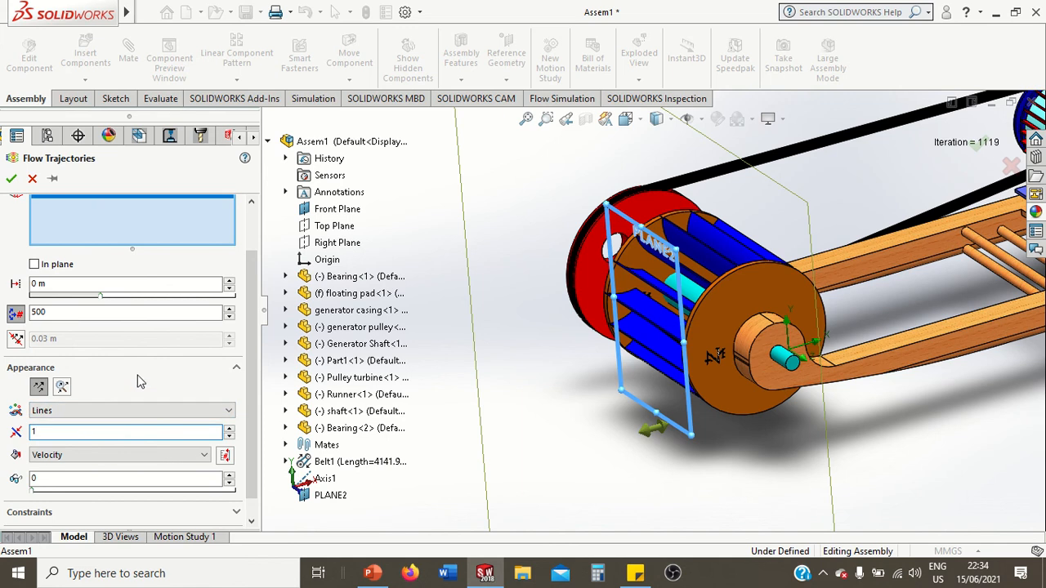
{"action": "left_click", "coordinate": [12, 179]}
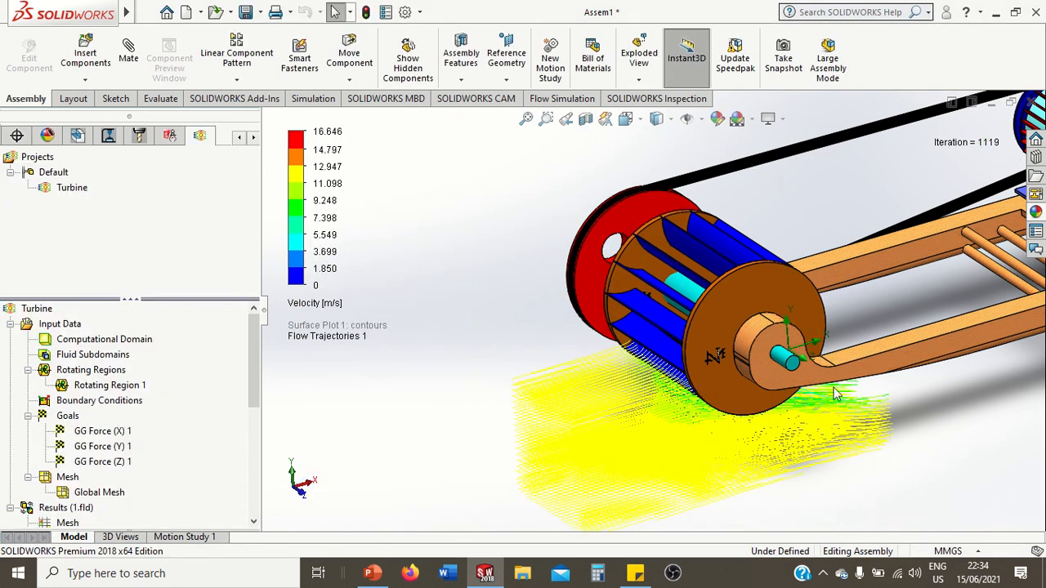
Examine the velocity trajectories around the turbine wheel from several angles.
{"action": "middle_click_drag", "start_coordinate": [837, 394], "coordinate": [872, 407]}
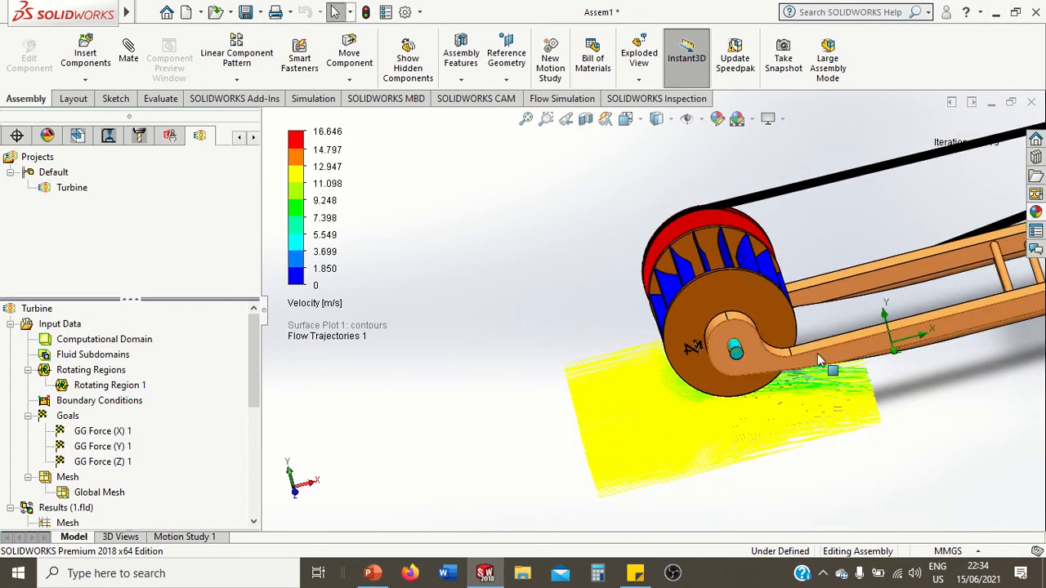
{"action": "scroll", "coordinate": [820, 343], "scroll_direction": "up", "scroll_amount": 1}
{"action": "scroll", "coordinate": [822, 322], "scroll_direction": "down", "scroll_amount": 2}
{"action": "mouse_move", "coordinate": [769, 308]}
{"action": "middle_mouse_down"}
{"action": "mouse_move", "coordinate": [780, 307]}
{"action": "mouse_move", "coordinate": [749, 313]}
{"action": "mouse_move", "coordinate": [763, 322]}
{"action": "middle_mouse_up"}
{"action": "scroll", "coordinate": [745, 362], "scroll_direction": "down", "scroll_amount": 3}
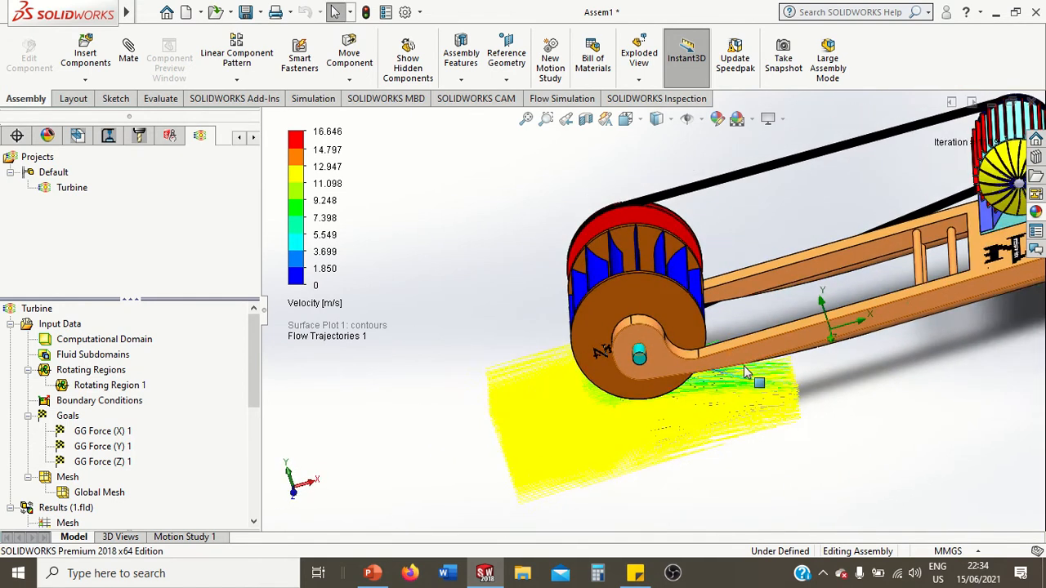
{"action": "middle_click_drag", "start_coordinate": [737, 300], "coordinate": [745, 285]}
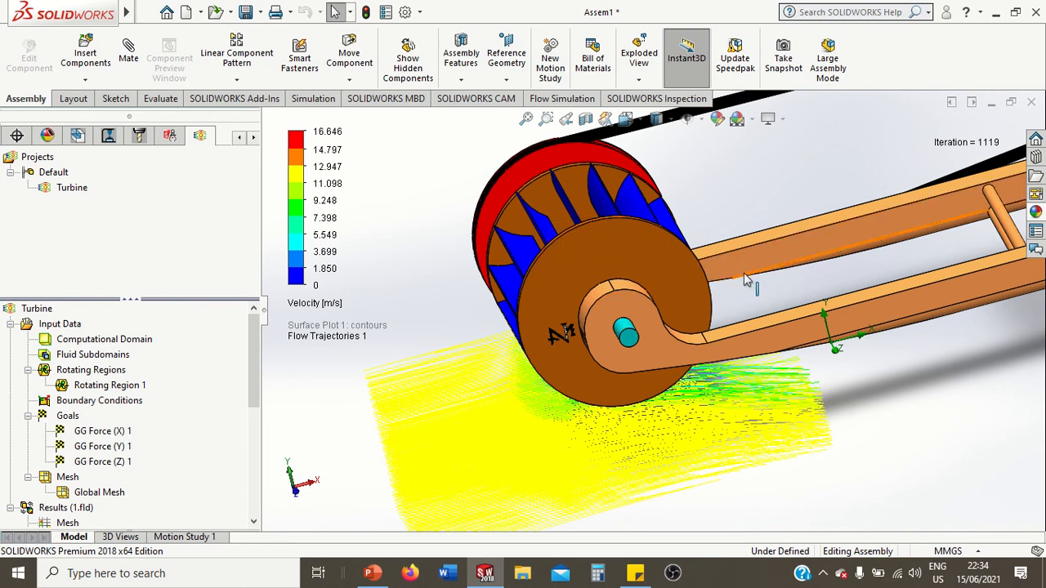
{"action": "middle_click_drag", "start_coordinate": [630, 256], "coordinate": [671, 261]}
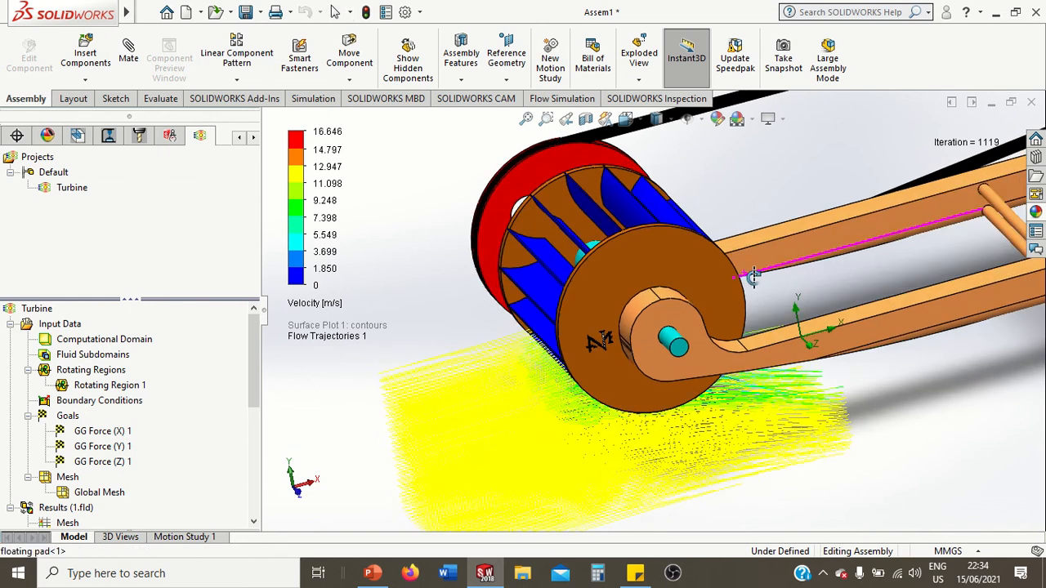
Make the Runner and the floating pad components transparent so the flow inside the wheel can be seen.
{"action": "left_click", "coordinate": [633, 261]}
{"action": "right_click", "coordinate": [632, 260]}
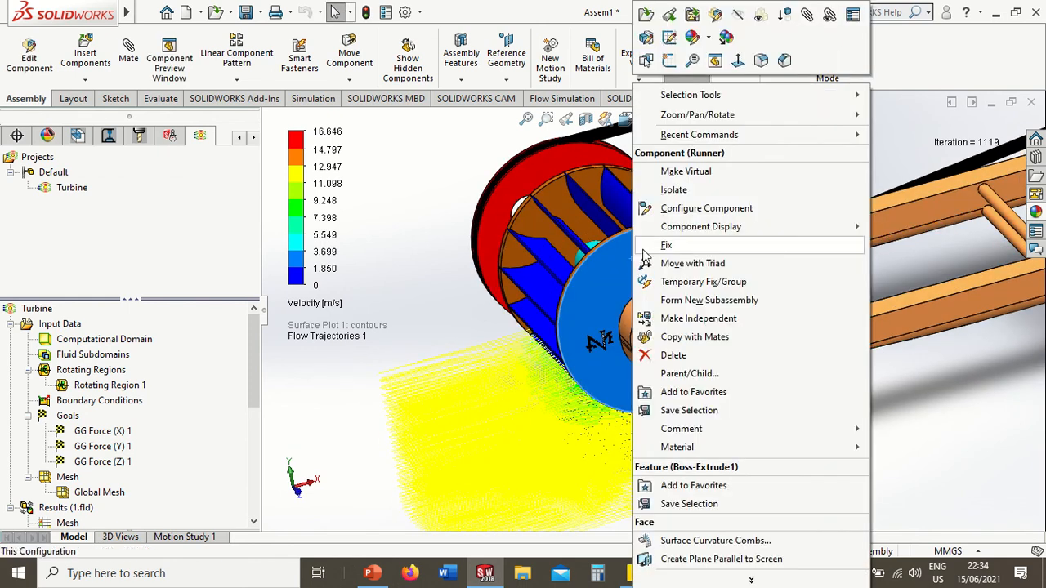
{"action": "left_click", "coordinate": [760, 18]}
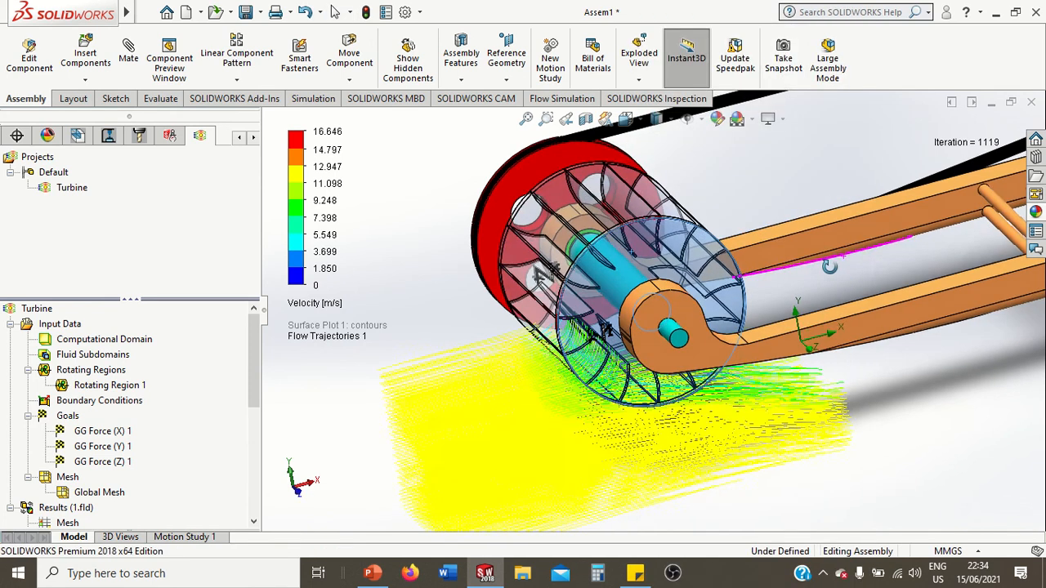
{"action": "mouse_move", "coordinate": [830, 266]}
{"action": "middle_mouse_down"}
{"action": "mouse_move", "coordinate": [826, 238]}
{"action": "mouse_move", "coordinate": [840, 238]}
{"action": "mouse_move", "coordinate": [832, 260]}
{"action": "middle_mouse_up"}
{"action": "right_click", "coordinate": [833, 260]}
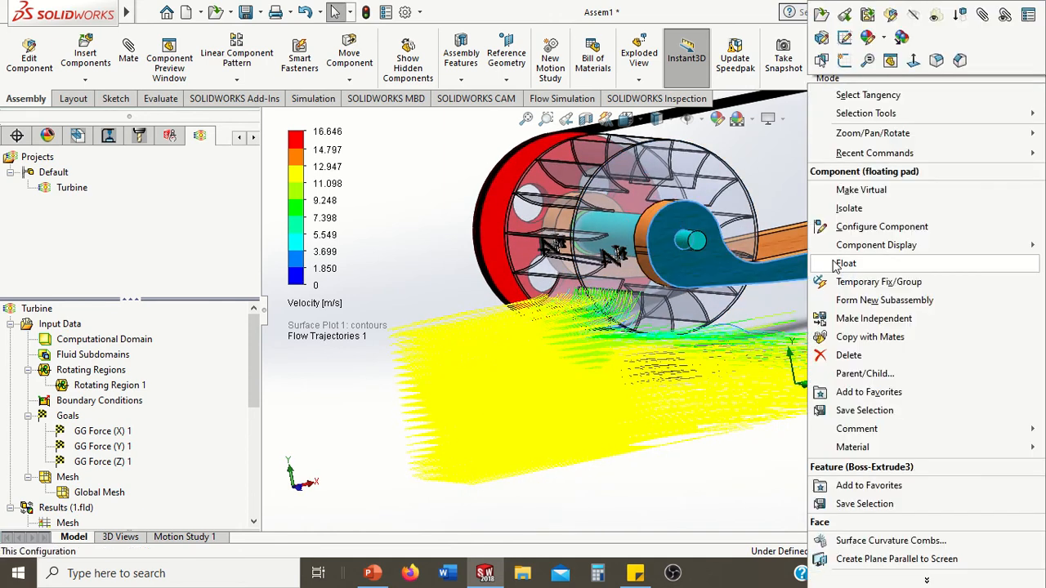
{"action": "left_click", "coordinate": [938, 17]}
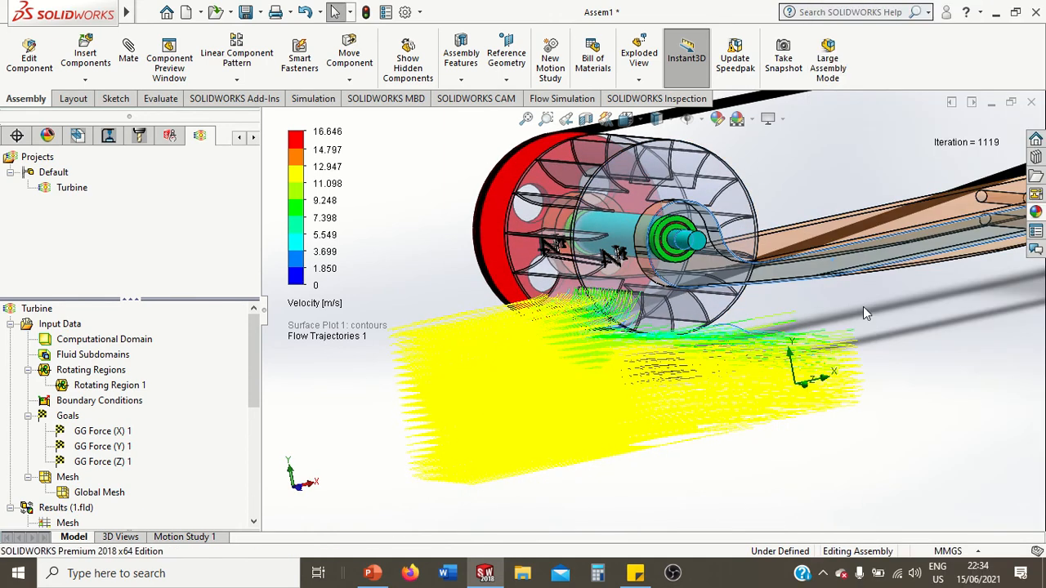
{"action": "left_click", "coordinate": [925, 340]}
Set the velocity legend's range to a maximum of 12 m/s and a minimum of 2 m/s.
{"action": "scroll", "coordinate": [668, 333], "scroll_direction": "down", "scroll_amount": 2}
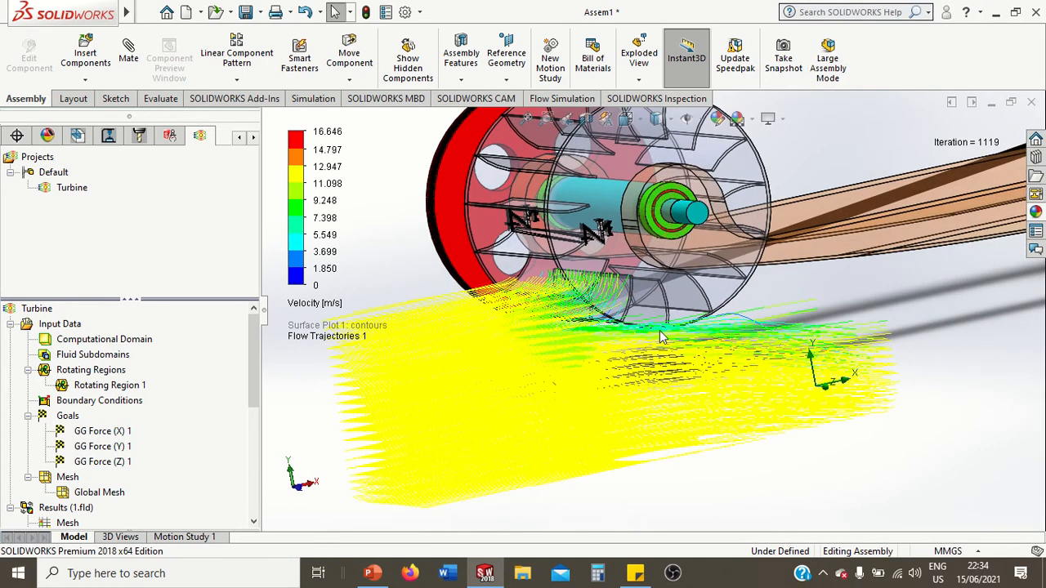
{"action": "scroll", "coordinate": [628, 309], "scroll_direction": "down", "scroll_amount": 2}
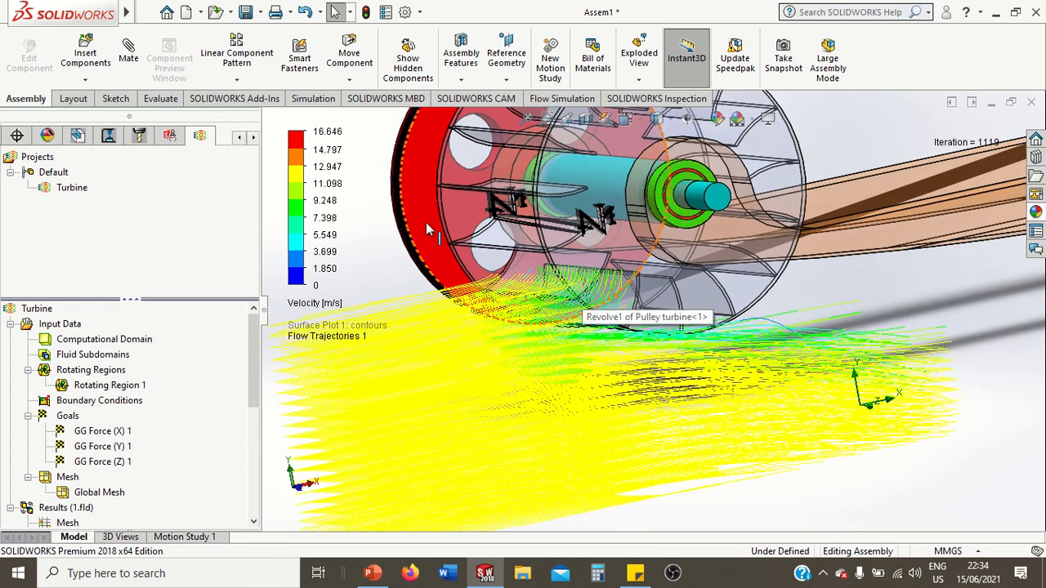
{"action": "left_click", "coordinate": [330, 139]}
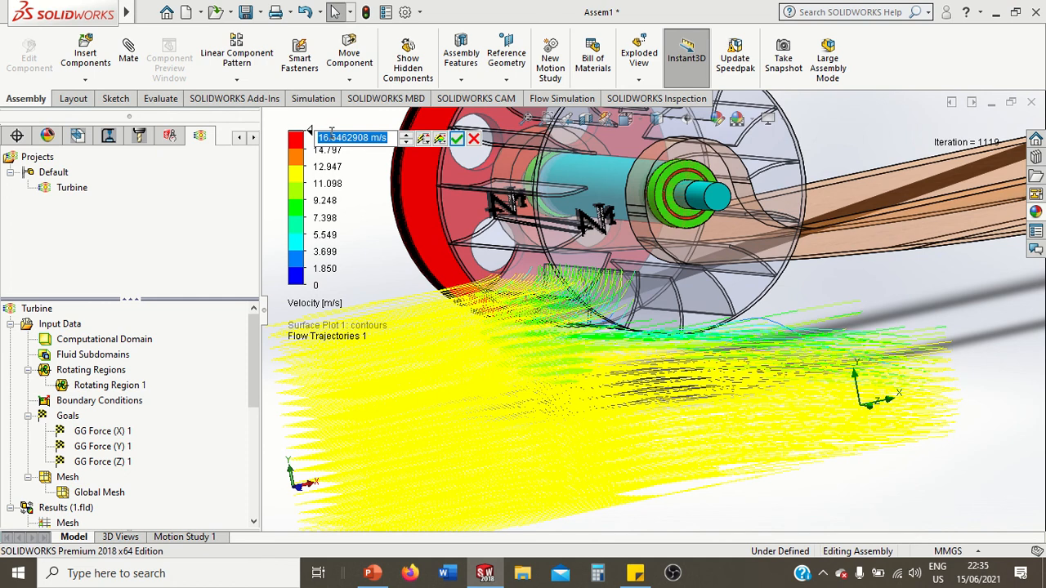
{"action": "type", "text": "12"}
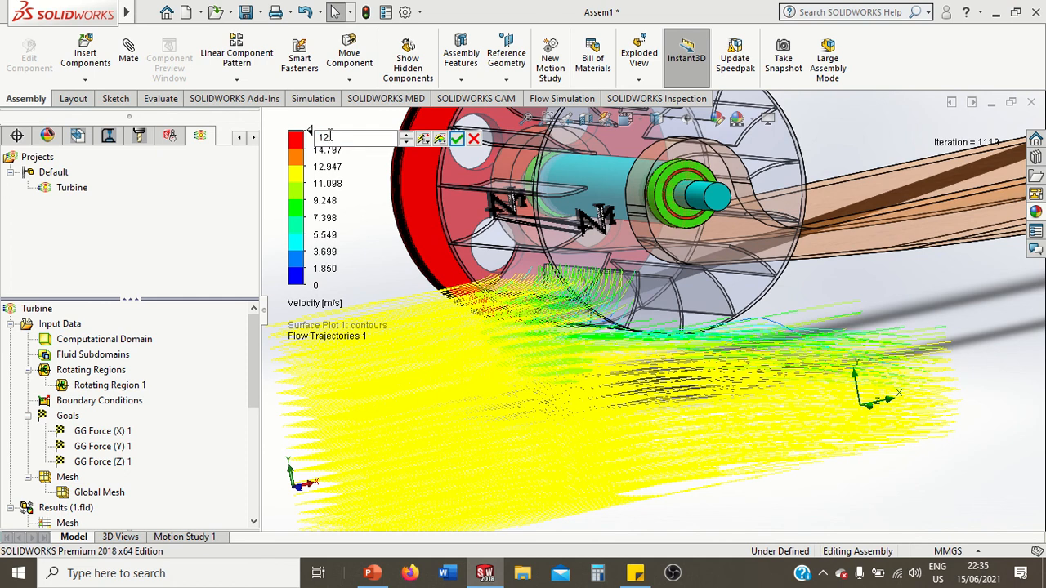
{"action": "left_click", "coordinate": [456, 139]}
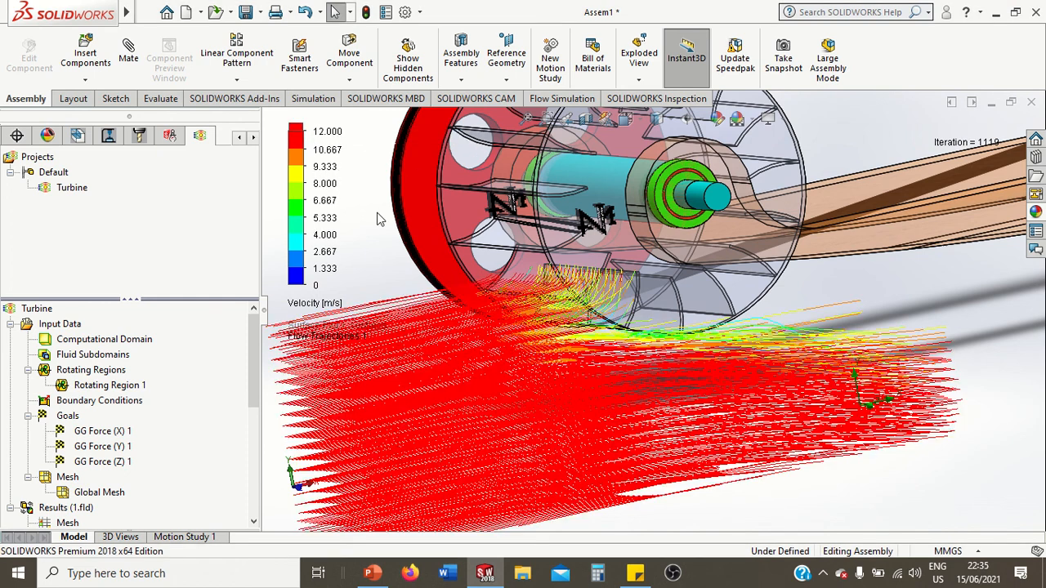
{"action": "left_click", "coordinate": [312, 284]}
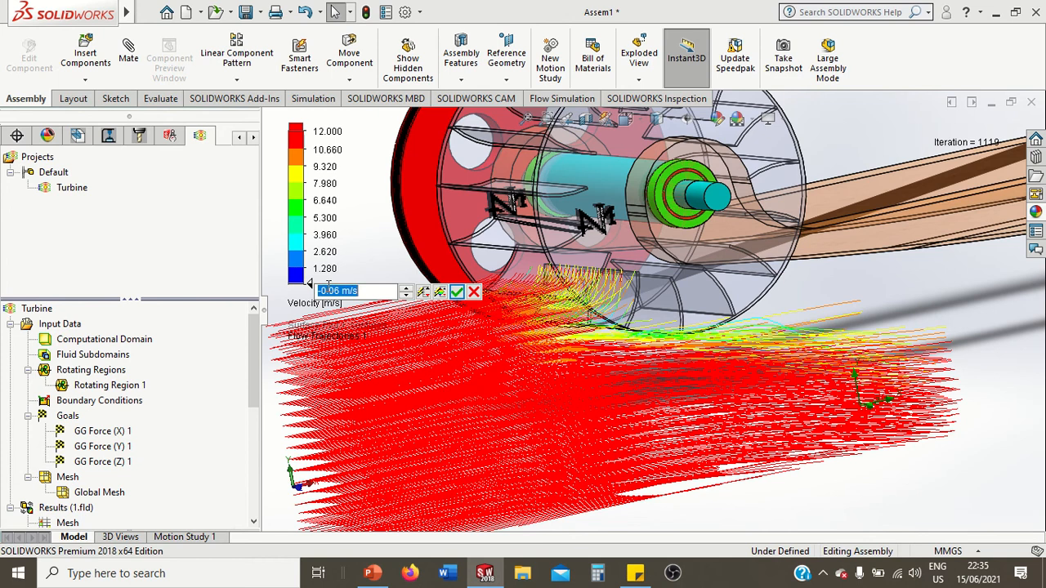
{"action": "type", "text": "2"}
{"action": "left_click", "coordinate": [456, 292]}
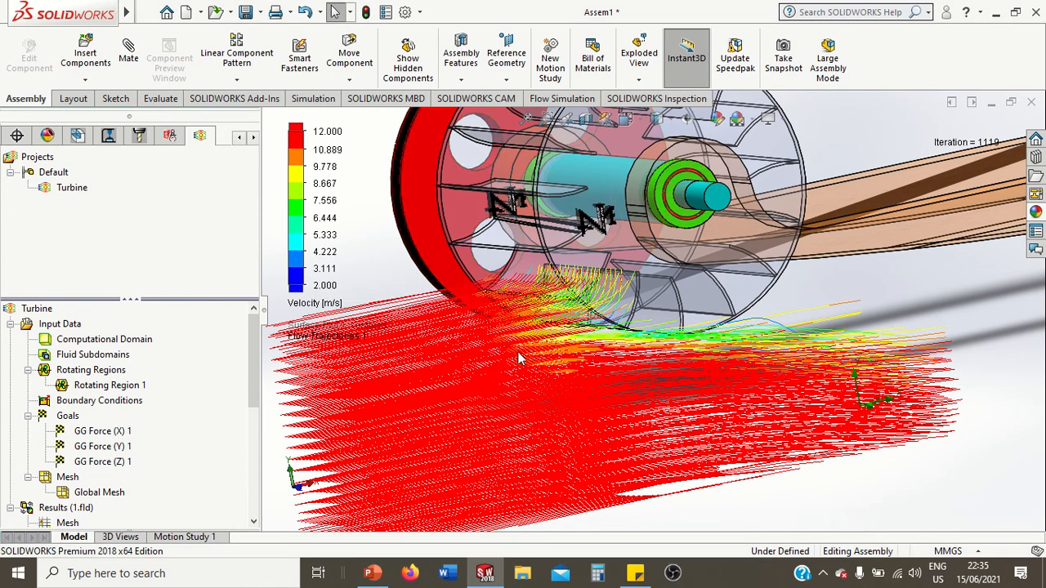
Inspect the recoloured trajectories up close where the flow meets the runner blades.
{"action": "middle_click_drag", "start_coordinate": [649, 374], "coordinate": [687, 382]}
{"action": "middle_click_drag", "start_coordinate": [674, 386], "coordinate": [692, 329]}
{"action": "scroll", "coordinate": [692, 327], "scroll_direction": "down", "scroll_amount": 2}
{"action": "scroll", "coordinate": [646, 300], "scroll_direction": "down", "scroll_amount": 3}
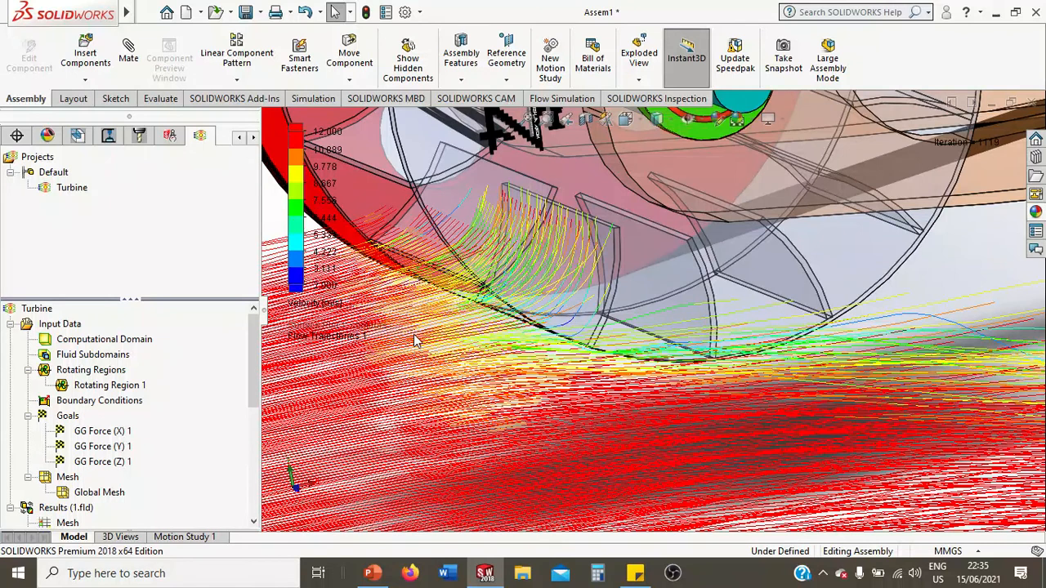
{"action": "scroll", "coordinate": [417, 340], "scroll_direction": "up", "scroll_amount": 5}
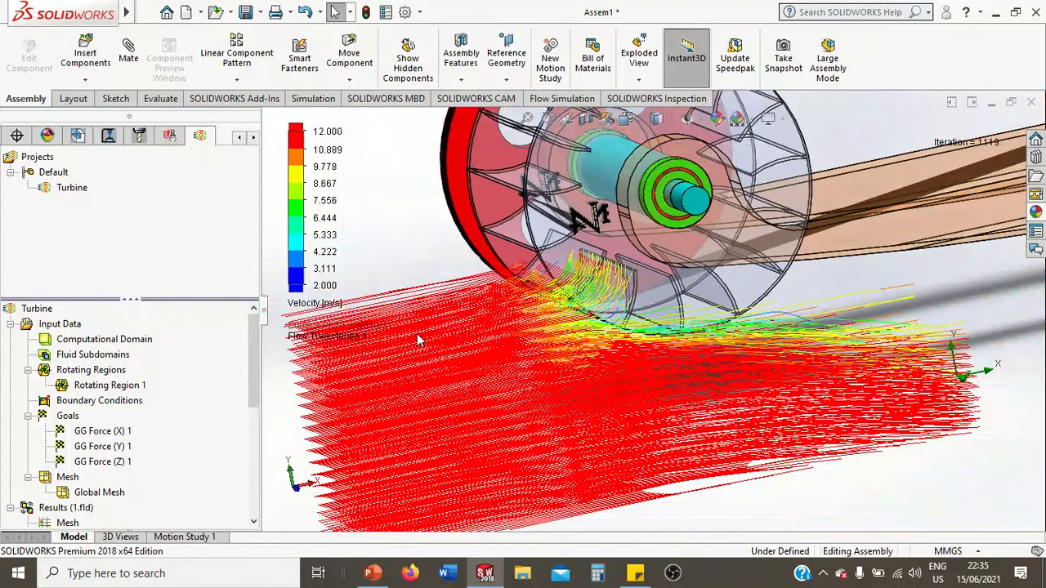
{"action": "scroll", "coordinate": [417, 334], "scroll_direction": "up", "scroll_amount": 1}
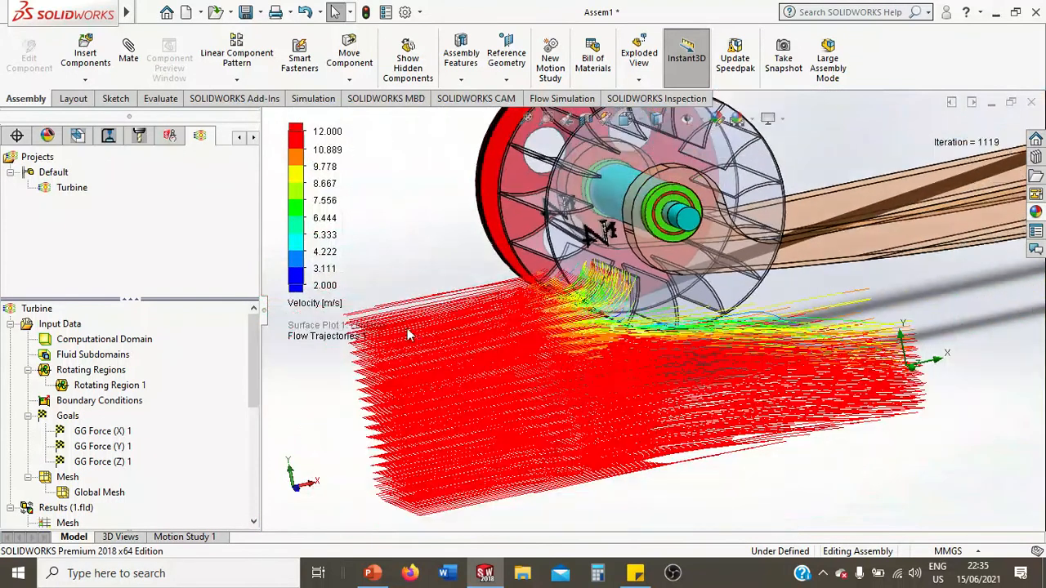
Switch the legend parameter of the flow trajectories to Pressure and view the flow at the runner blades.
{"action": "left_click", "coordinate": [310, 307]}
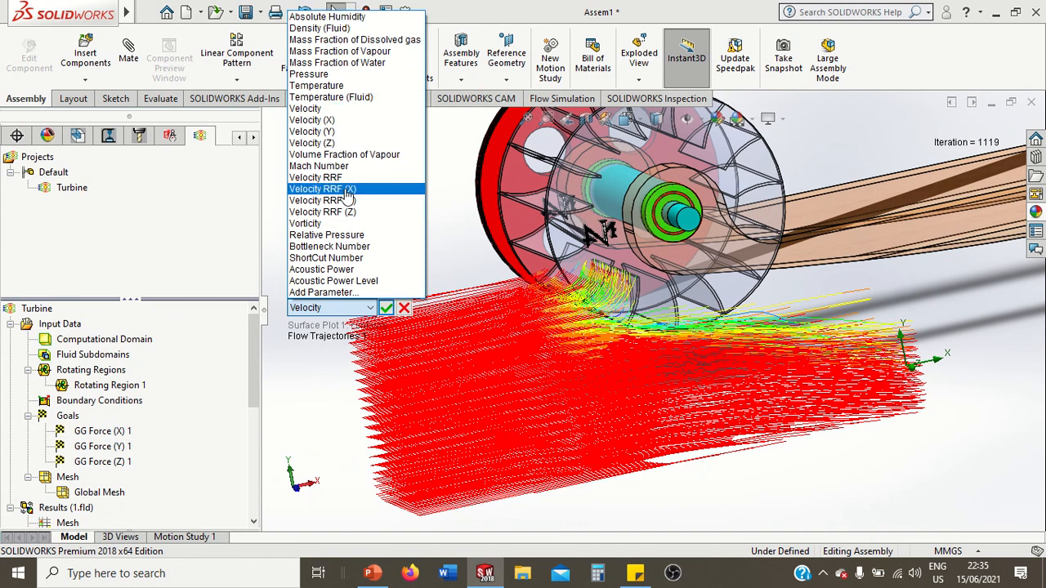
{"action": "left_click", "coordinate": [331, 76]}
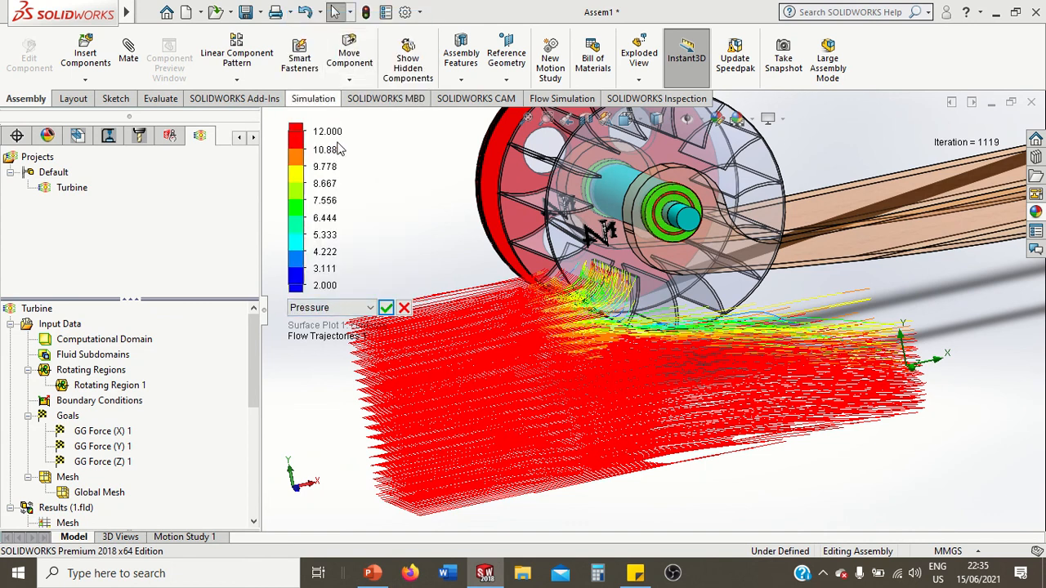
{"action": "left_click", "coordinate": [386, 309]}
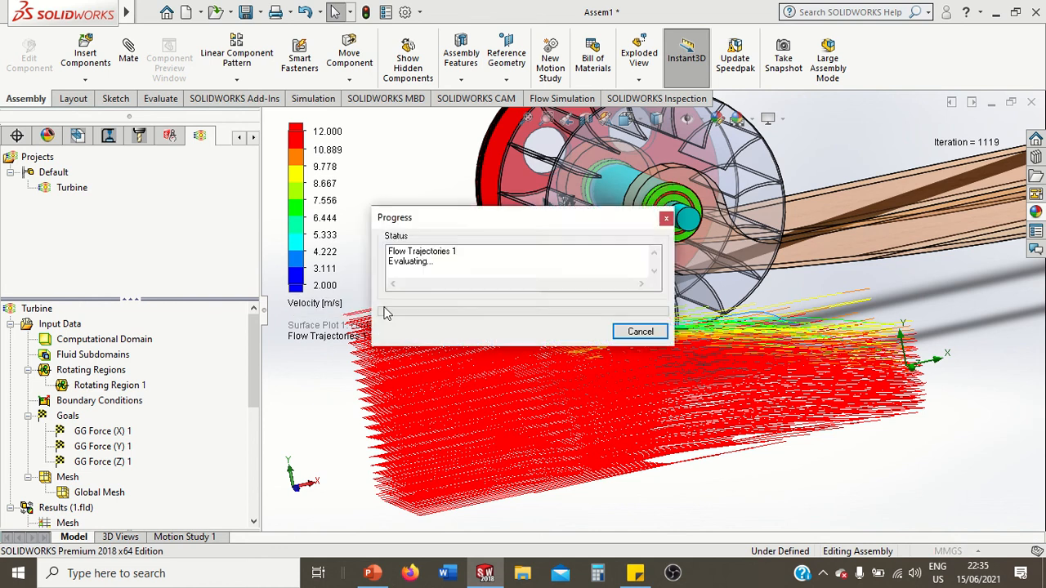
{"action": "middle_click_drag", "start_coordinate": [811, 494], "coordinate": [640, 299]}
{"action": "scroll", "coordinate": [640, 298], "scroll_direction": "down", "scroll_amount": 3}
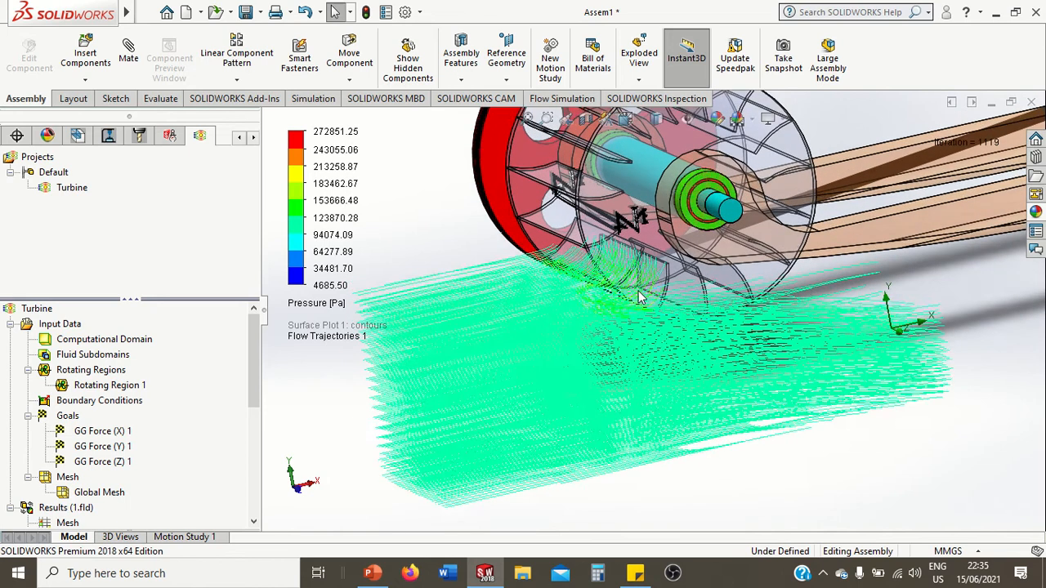
Change the flow trajectories' displayed parameter back to Velocity and view the wheel from a slightly different angle.
{"action": "left_click", "coordinate": [334, 306]}
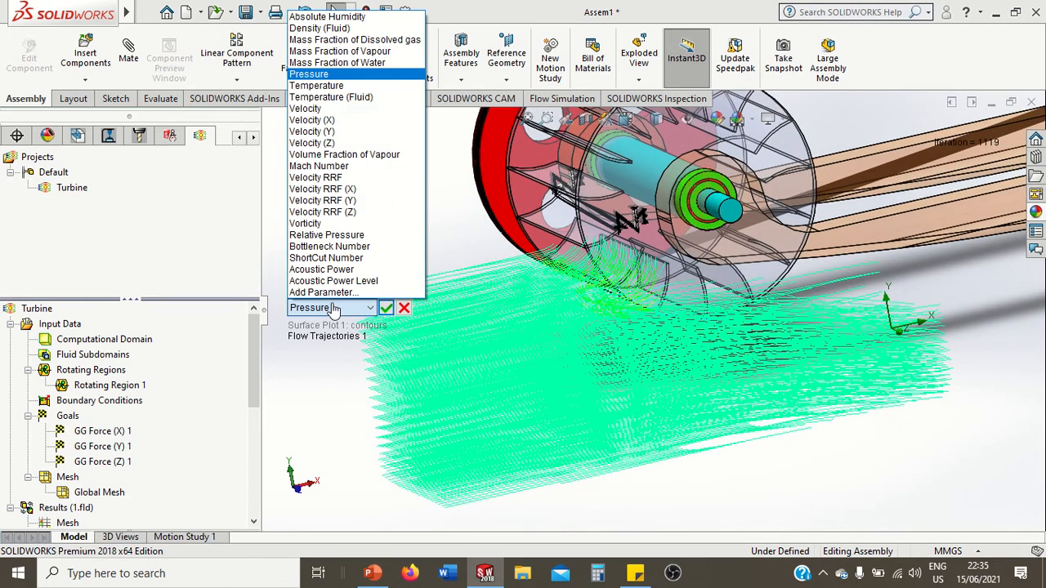
{"action": "left_click", "coordinate": [351, 108]}
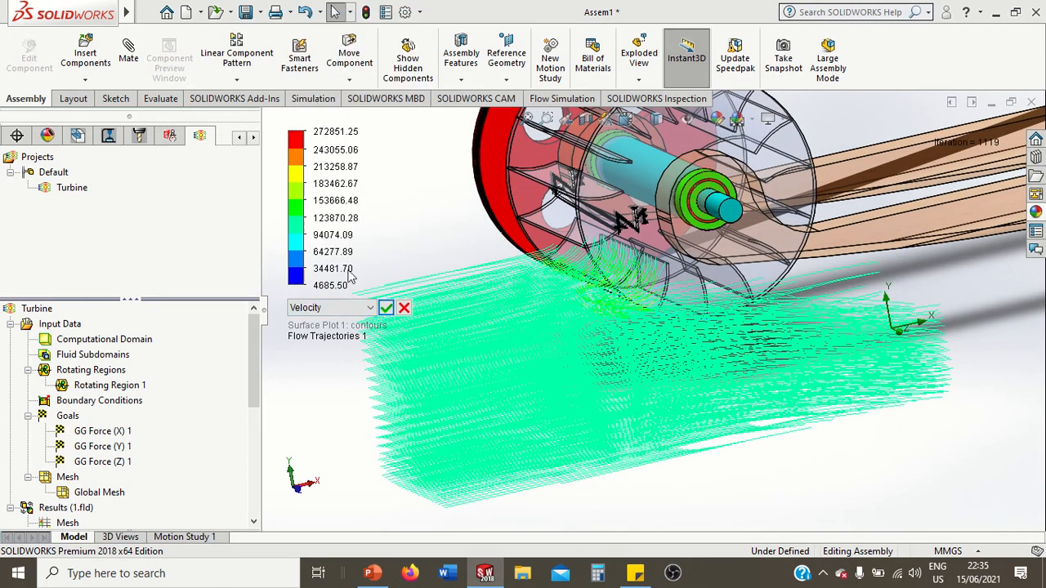
{"action": "left_click", "coordinate": [386, 308]}
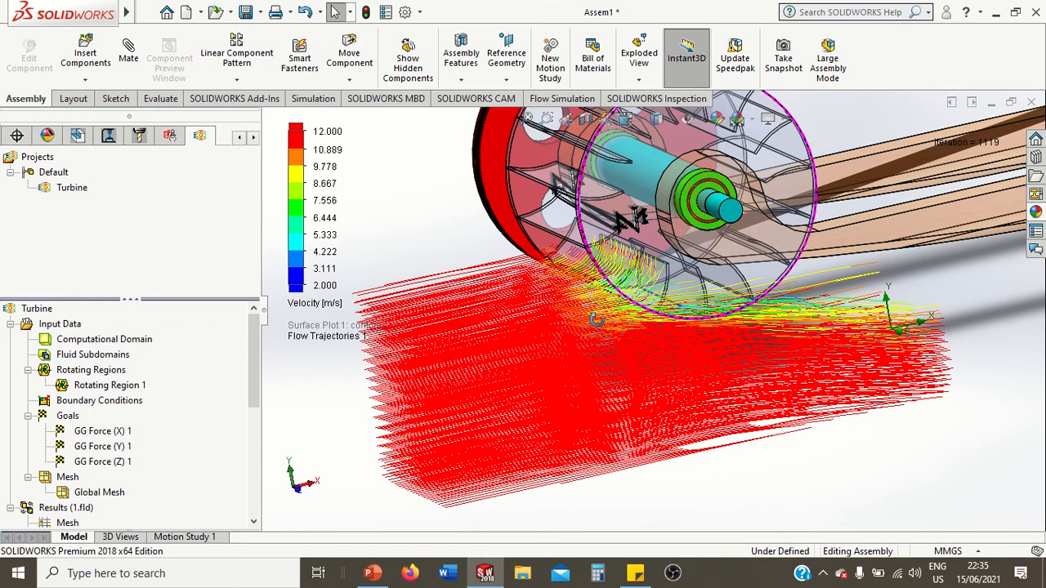
{"action": "mouse_move", "coordinate": [607, 323]}
{"action": "middle_mouse_down"}
{"action": "mouse_move", "coordinate": [570, 315]}
{"action": "mouse_move", "coordinate": [605, 322]}
{"action": "mouse_move", "coordinate": [600, 331]}
{"action": "middle_mouse_up"}
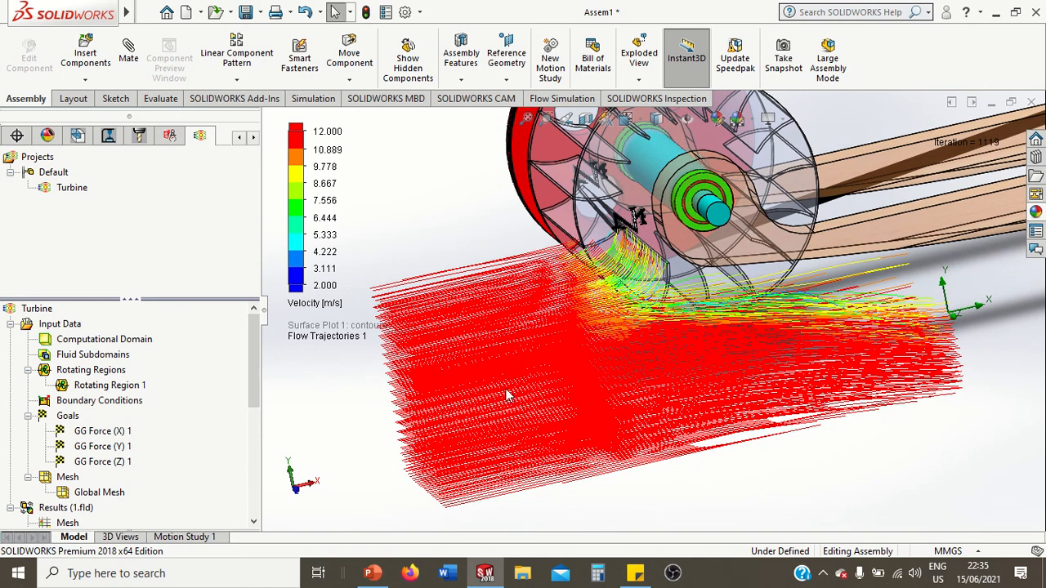
Play the animation of Flow Trajectories 1 and watch the flow close up at the runner blades.
{"action": "scroll", "coordinate": [144, 417], "scroll_direction": "down", "scroll_amount": 5}
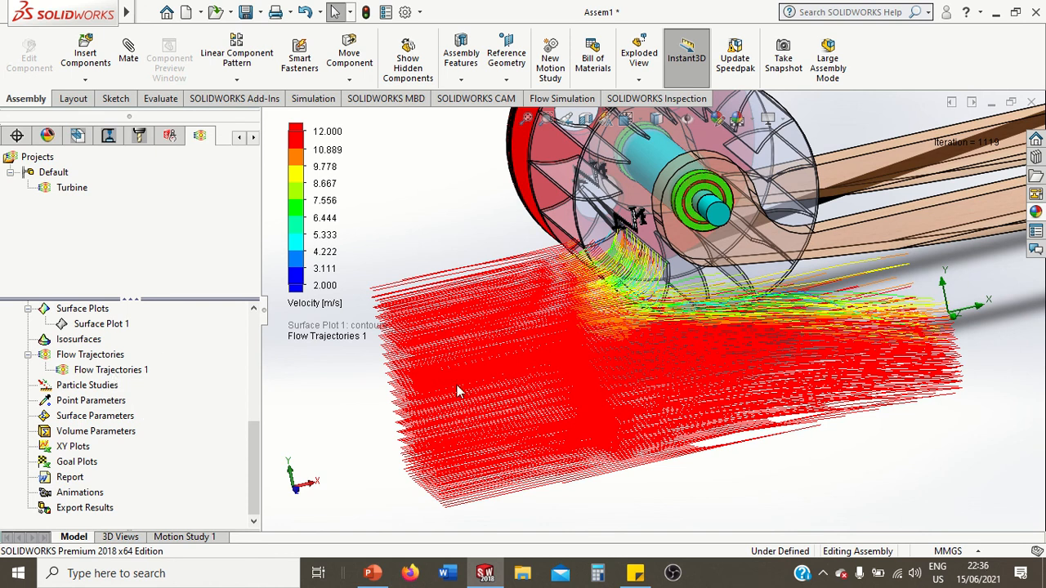
{"action": "right_click", "coordinate": [141, 374]}
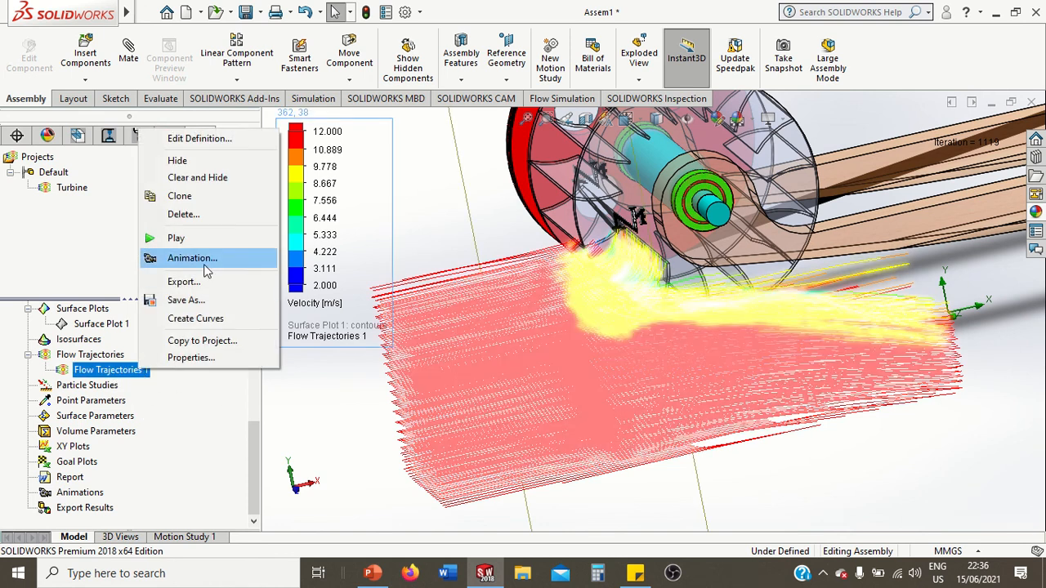
{"action": "left_click", "coordinate": [174, 238]}
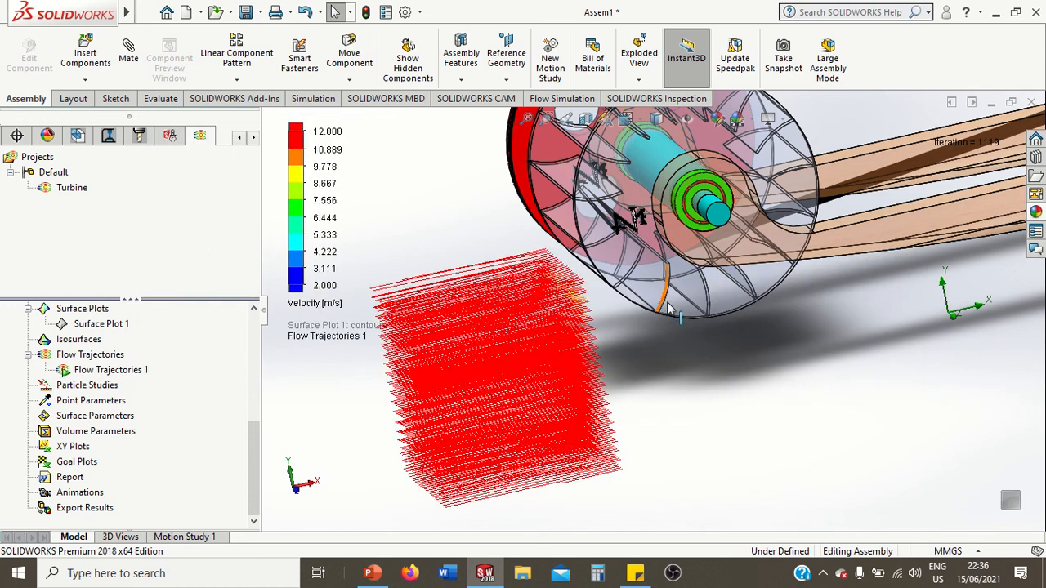
{"action": "scroll", "coordinate": [675, 301], "scroll_direction": "down", "scroll_amount": 1}
{"action": "scroll", "coordinate": [707, 327], "scroll_direction": "down", "scroll_amount": 1}
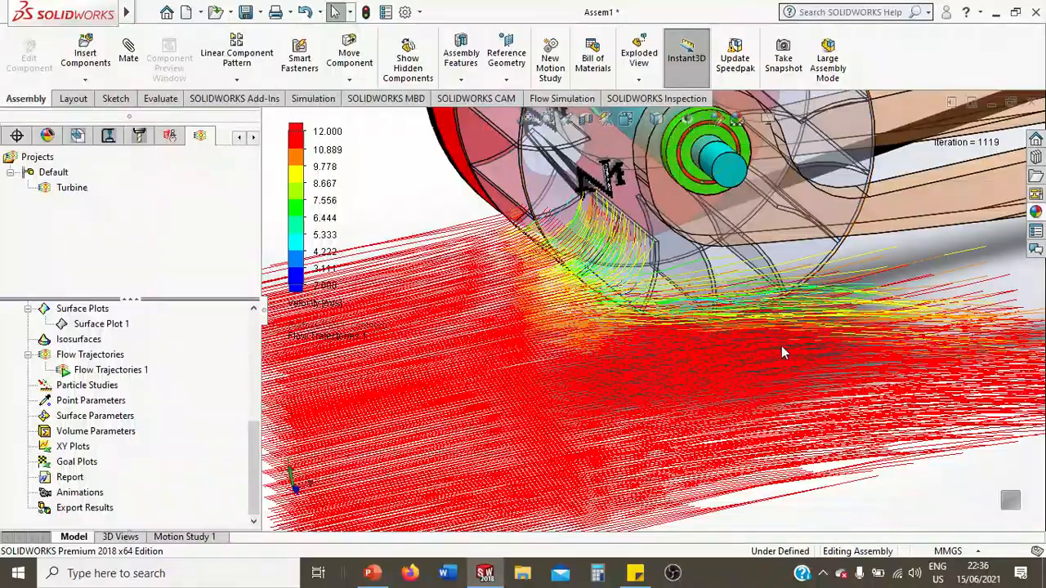
Display the assembly in the Hidden Lines Removed style while the flow trajectories animate around the runner.
{"action": "middle_click_drag", "start_coordinate": [784, 351], "coordinate": [765, 326]}
{"action": "scroll", "coordinate": [755, 327], "scroll_direction": "up", "scroll_amount": 1}
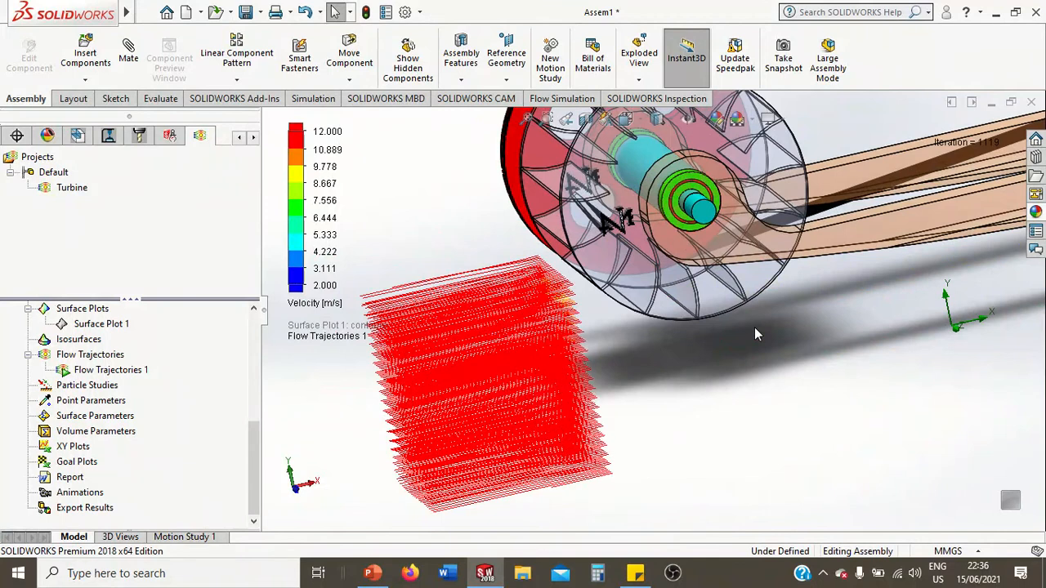
{"action": "scroll", "coordinate": [754, 327], "scroll_direction": "down", "scroll_amount": 1}
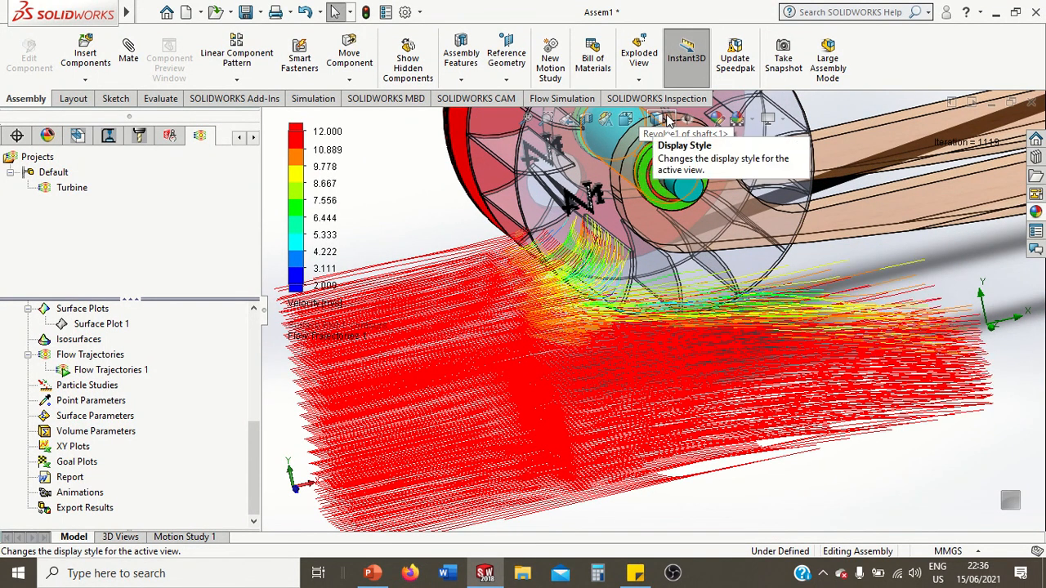
{"action": "left_click", "coordinate": [669, 121]}
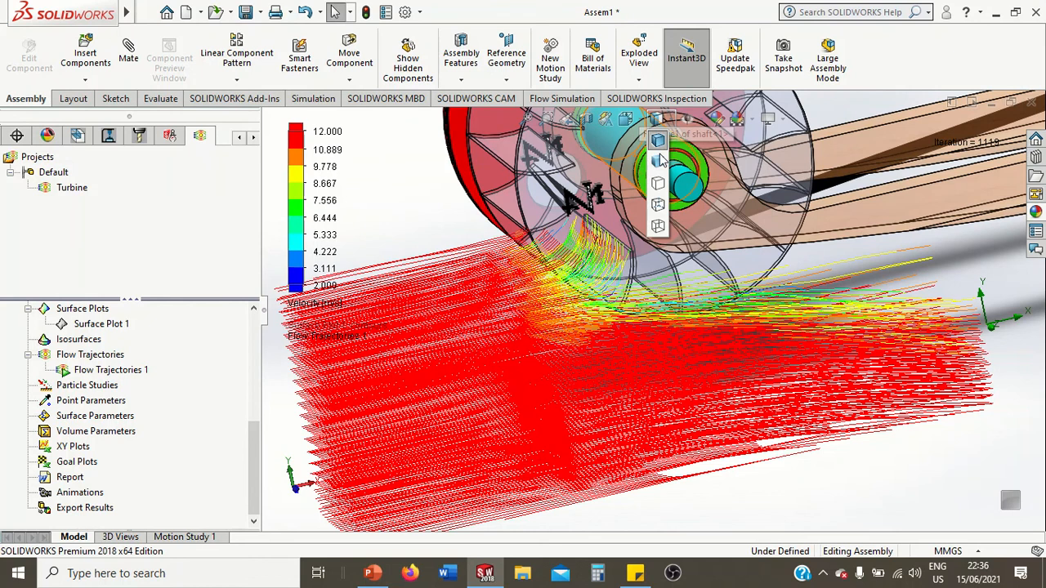
{"action": "left_click", "coordinate": [662, 187]}
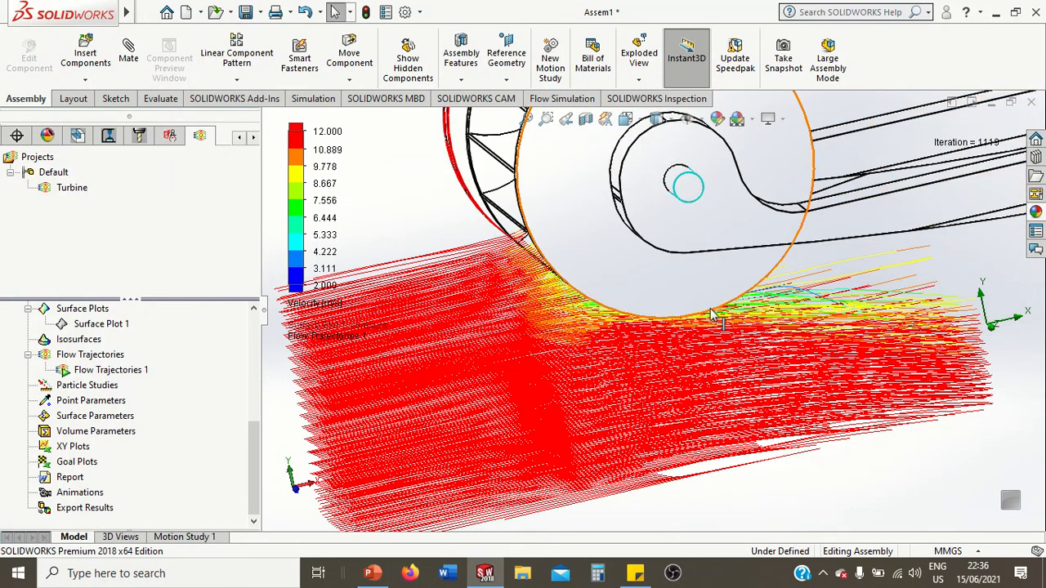
{"action": "scroll", "coordinate": [675, 291], "scroll_direction": "up", "scroll_amount": 1}
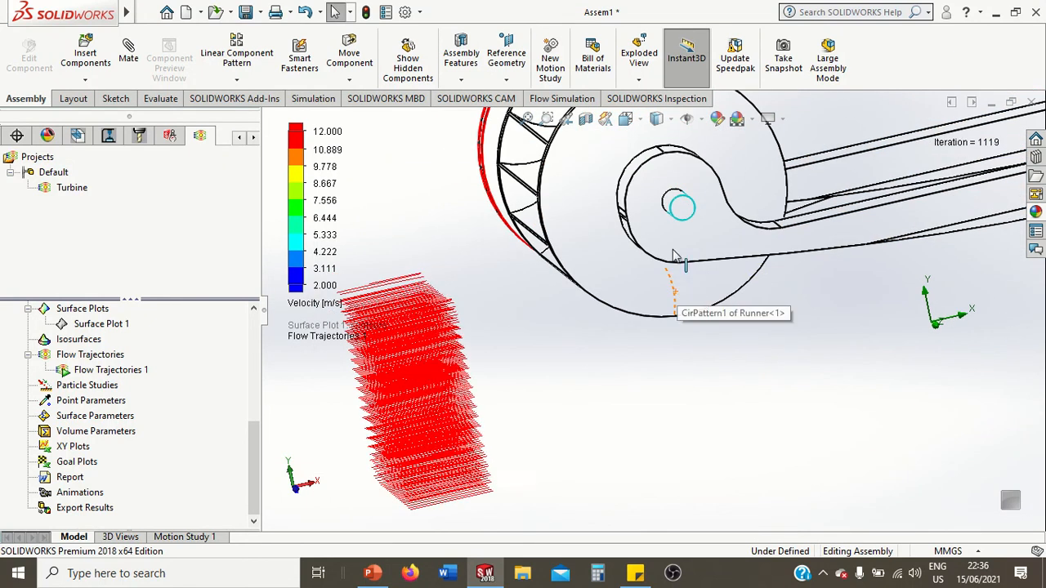
Try the Hidden Lines Visible display style on the assembly and return it to Hidden Lines Removed.
{"action": "left_click", "coordinate": [658, 120]}
{"action": "left_click", "coordinate": [667, 208]}
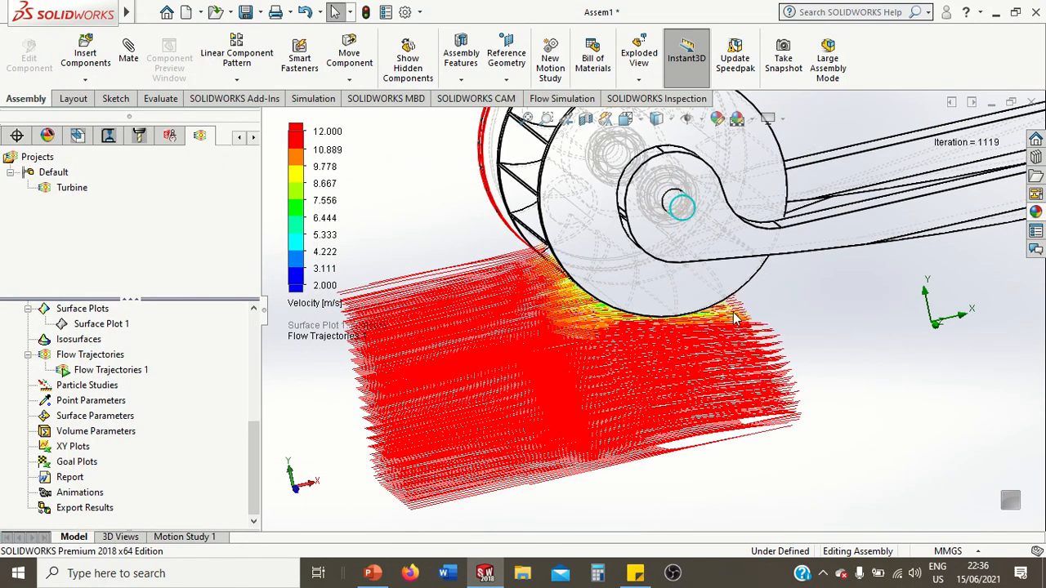
{"action": "left_click", "coordinate": [658, 120]}
{"action": "left_click", "coordinate": [666, 196]}
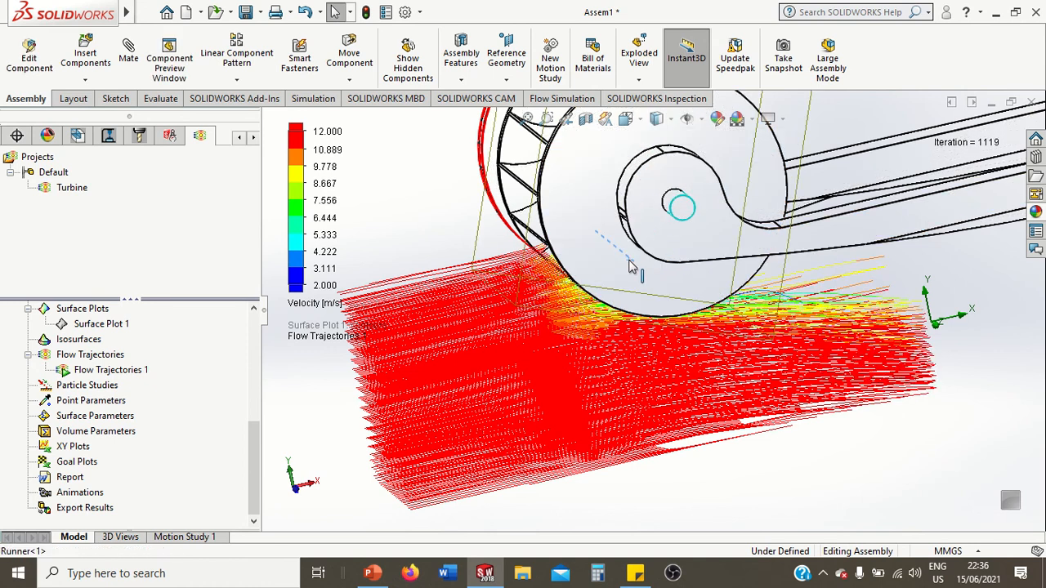
Restore the assembly's Shaded With Edges display style, leaving the runner component unchanged.
{"action": "right_click", "coordinate": [631, 274]}
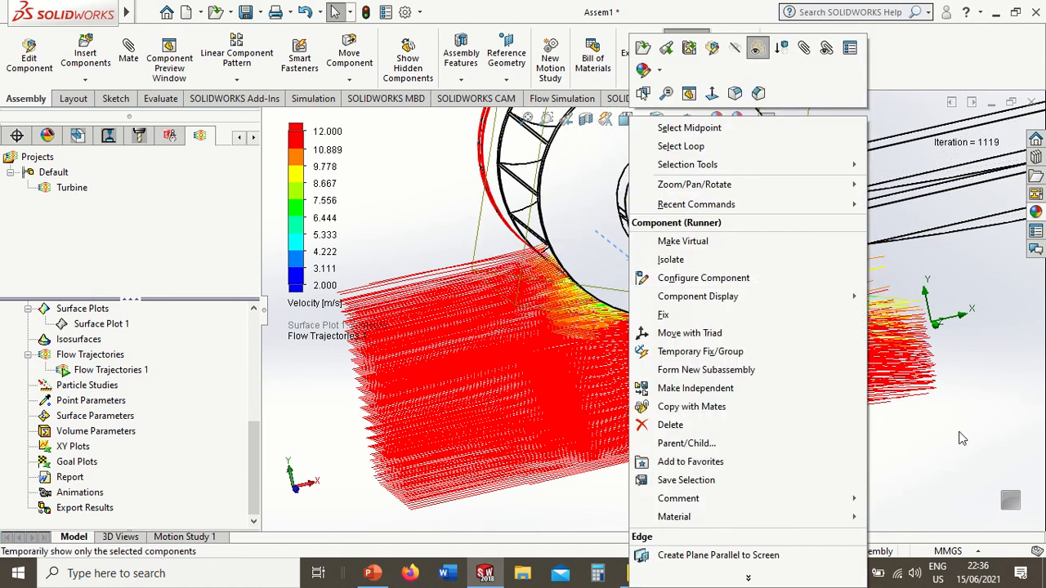
{"action": "left_click", "coordinate": [958, 433]}
{"action": "left_click", "coordinate": [657, 120]}
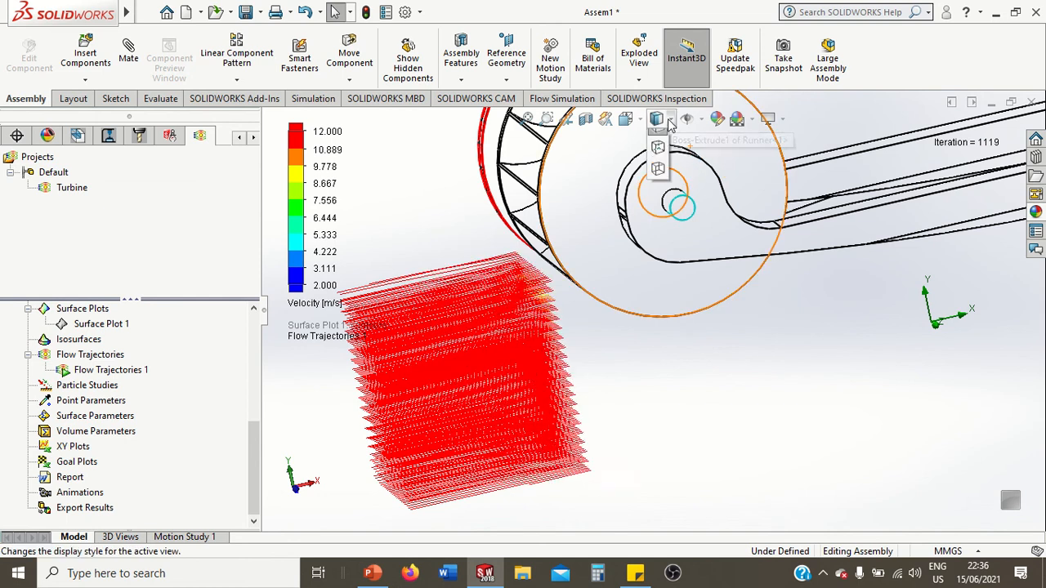
{"action": "left_click", "coordinate": [661, 167]}
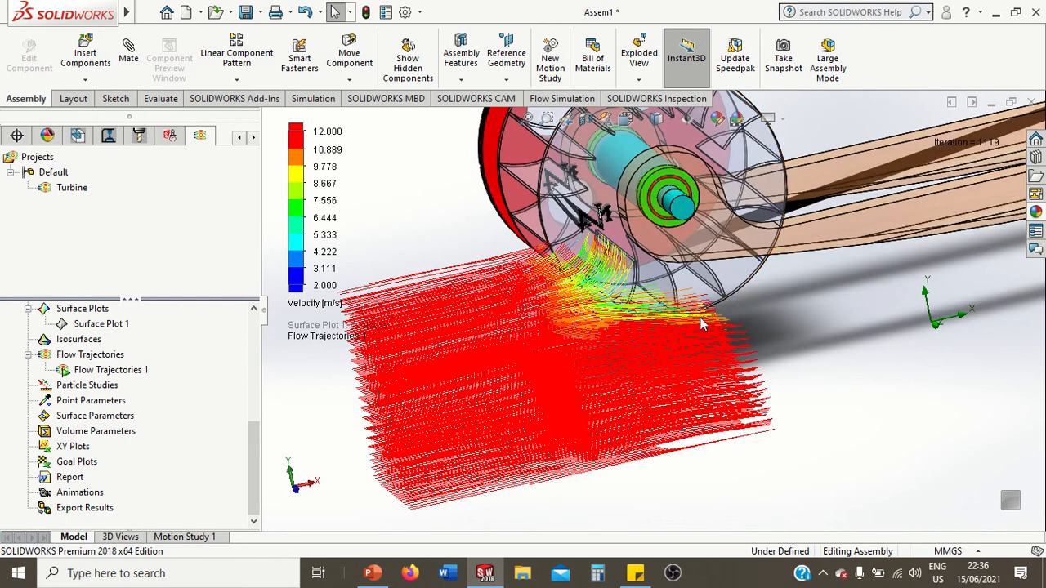
View the animated flow from a more oblique angle at the runner and stop the Flow Trajectories 1 animation.
{"action": "middle_click_drag", "start_coordinate": [711, 364], "coordinate": [686, 367]}
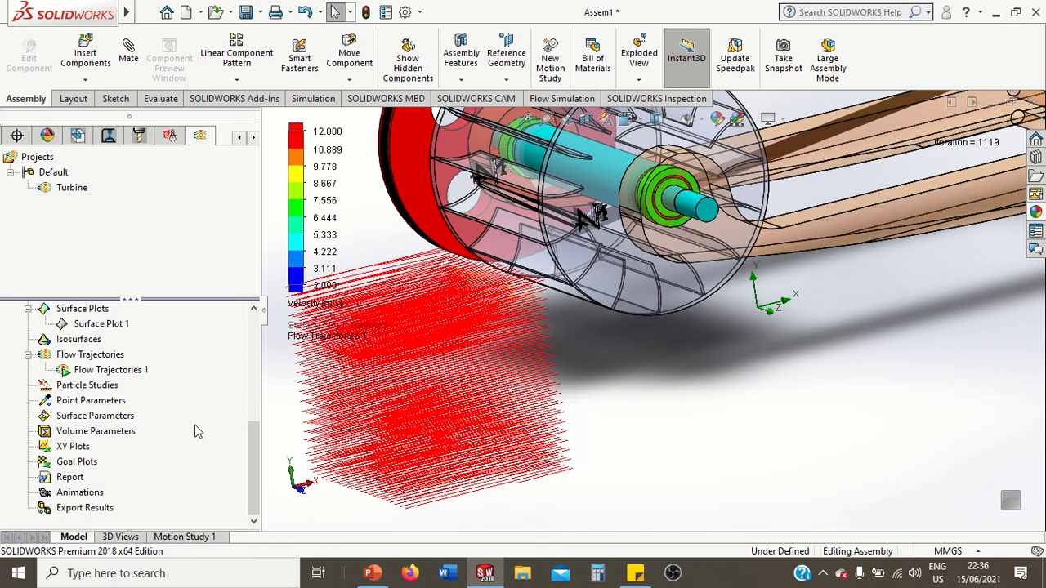
{"action": "right_click", "coordinate": [110, 370]}
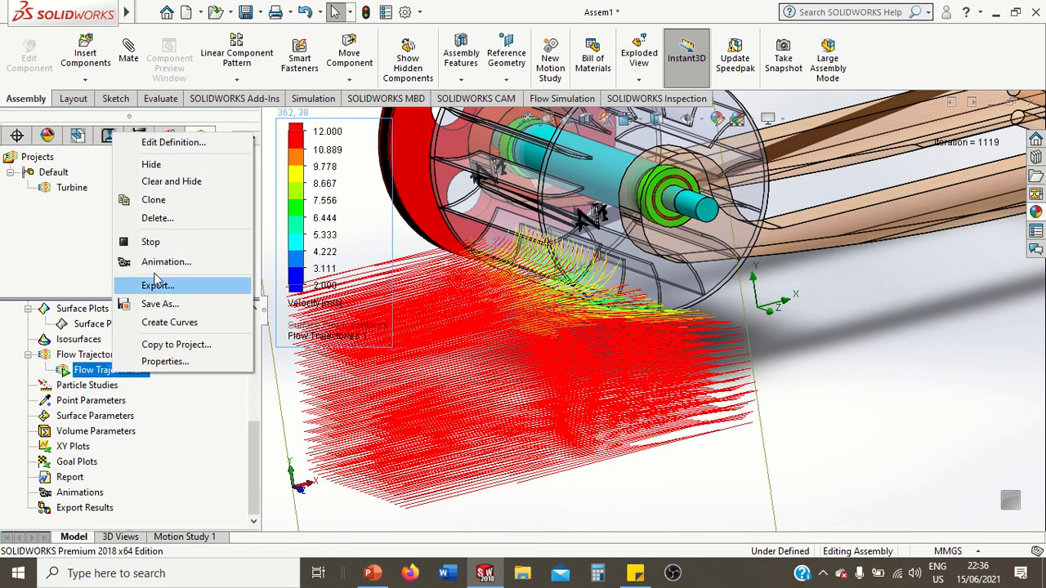
{"action": "left_click", "coordinate": [149, 241]}
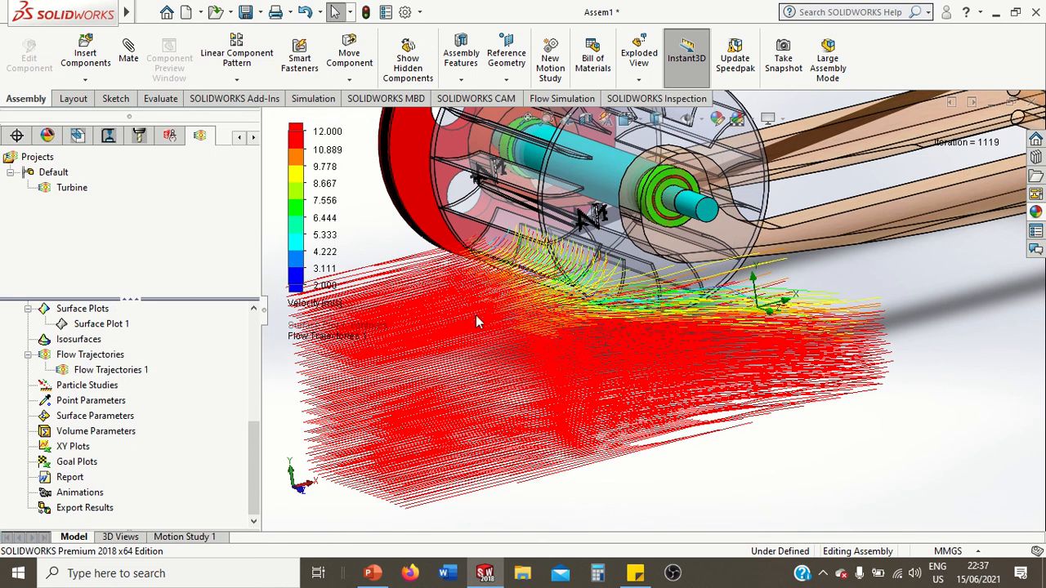
Examine the static flow trajectories at the runner and across the whole turbine assembly from several angles.
{"action": "middle_click_drag", "start_coordinate": [663, 337], "coordinate": [649, 338]}
{"action": "scroll", "coordinate": [664, 334], "scroll_direction": "up", "scroll_amount": 3}
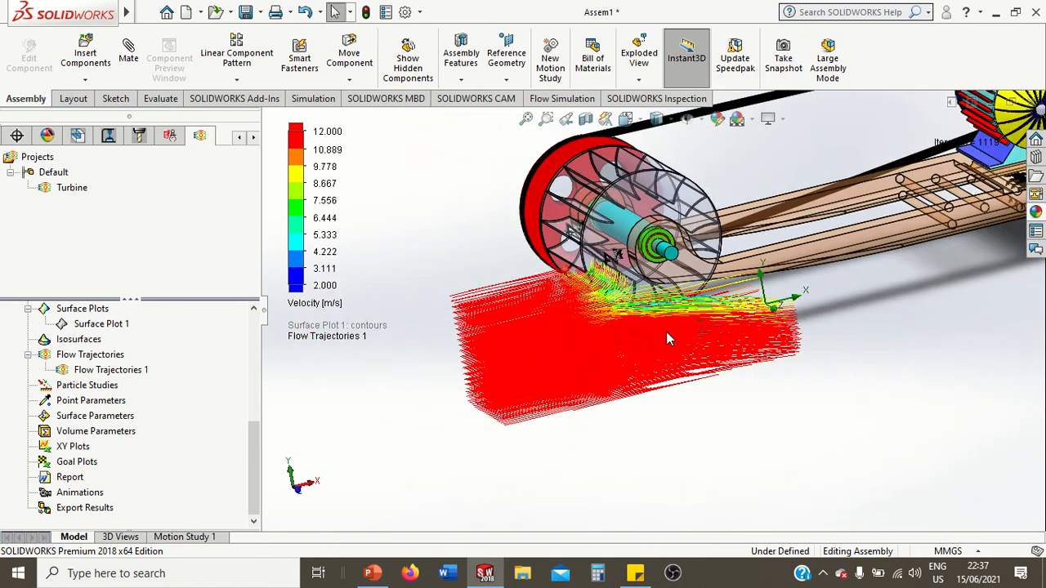
{"action": "scroll", "coordinate": [666, 331], "scroll_direction": "down", "scroll_amount": 2}
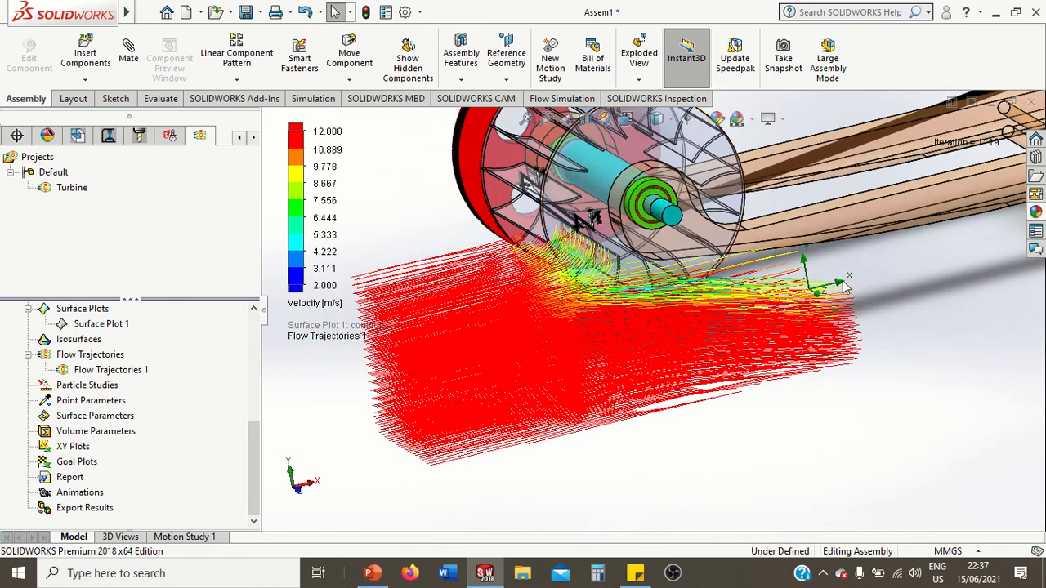
{"action": "middle_click_drag", "start_coordinate": [666, 299], "coordinate": [842, 283]}
{"action": "scroll", "coordinate": [920, 241], "scroll_direction": "up", "scroll_amount": 5}
{"action": "scroll", "coordinate": [940, 211], "scroll_direction": "down", "scroll_amount": 2}
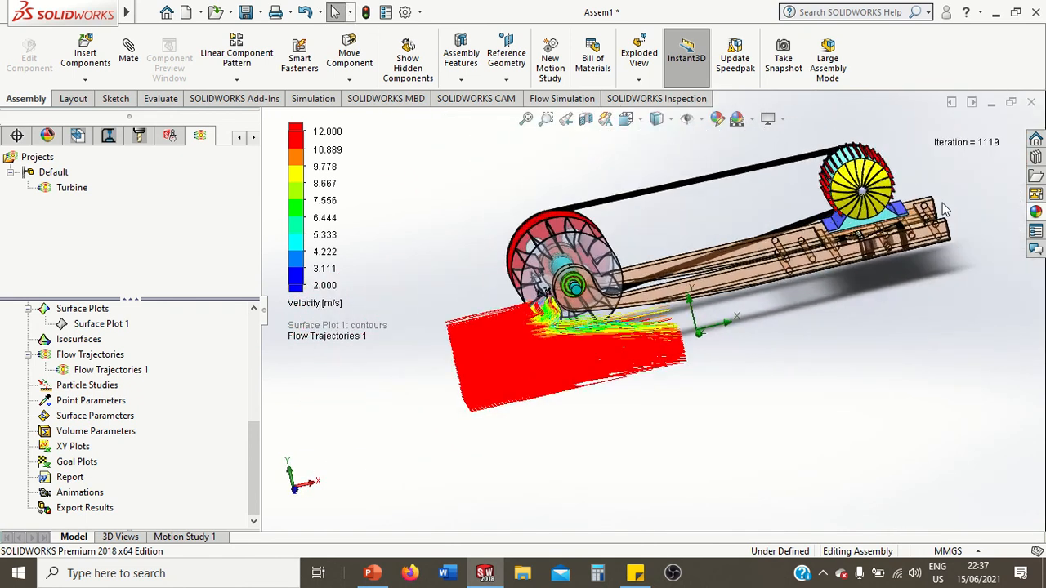
{"action": "middle_click_drag", "start_coordinate": [749, 242], "coordinate": [768, 336]}
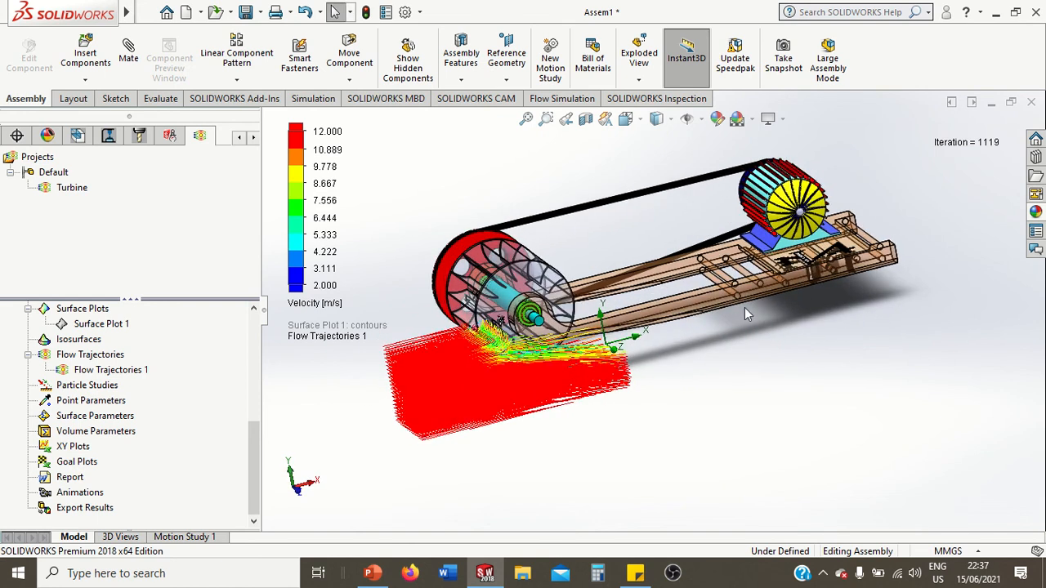